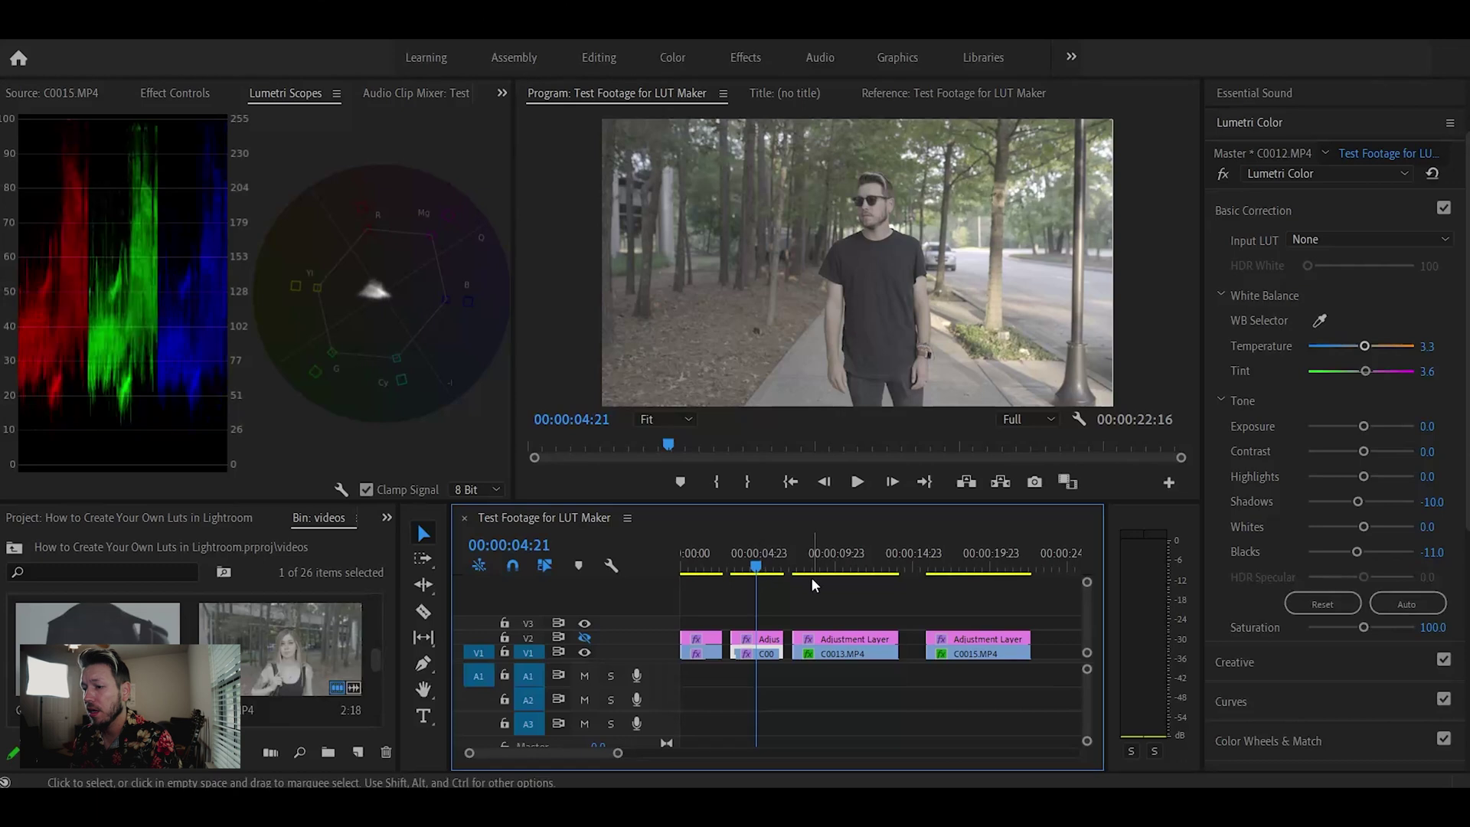
- Look through the C0013, C0015 and first clips in the sequence, ending on the first clip at 00:00:01:15
click(837, 567)
click(980, 570)
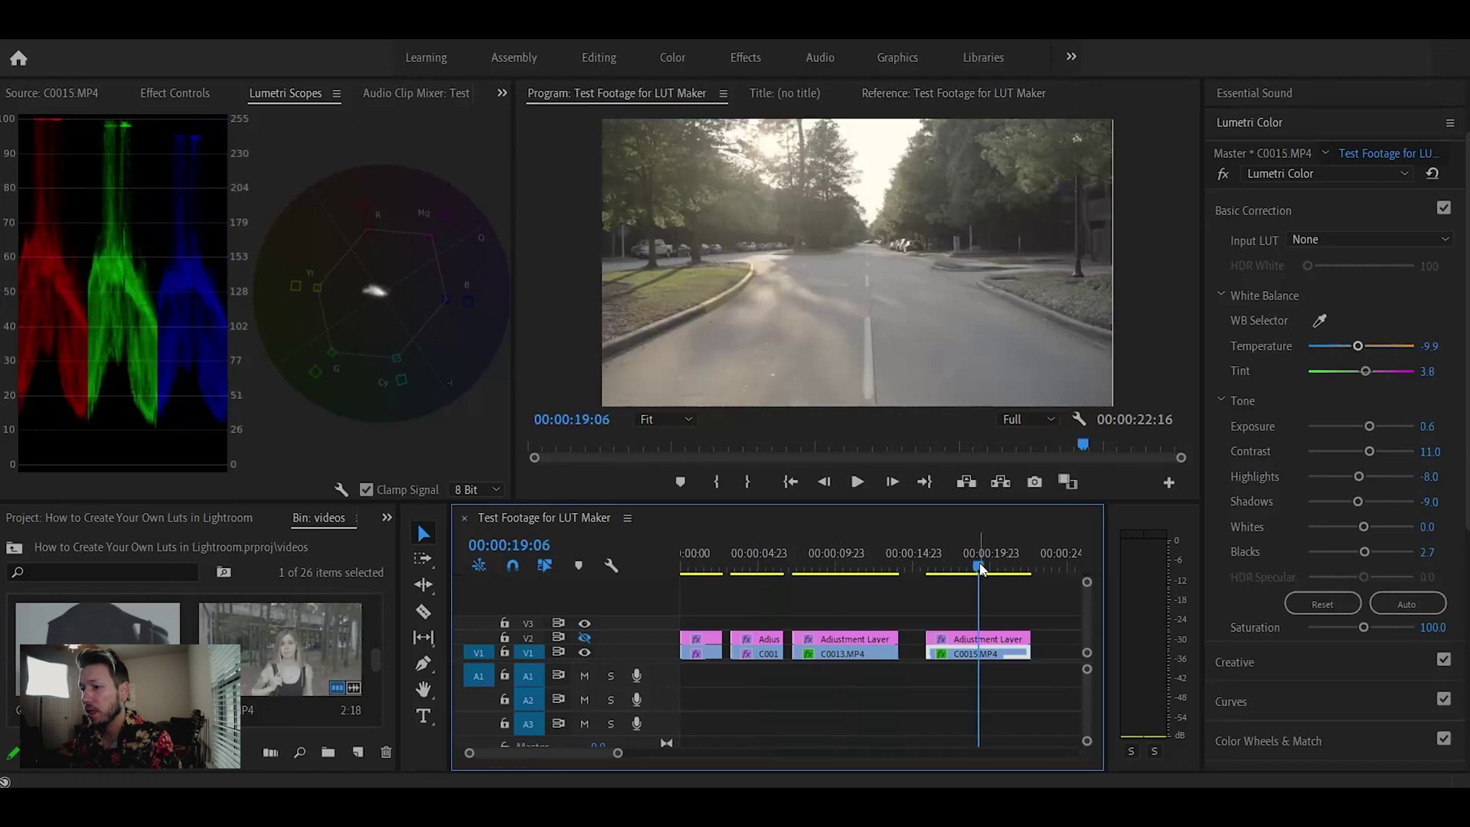
click(692, 568)
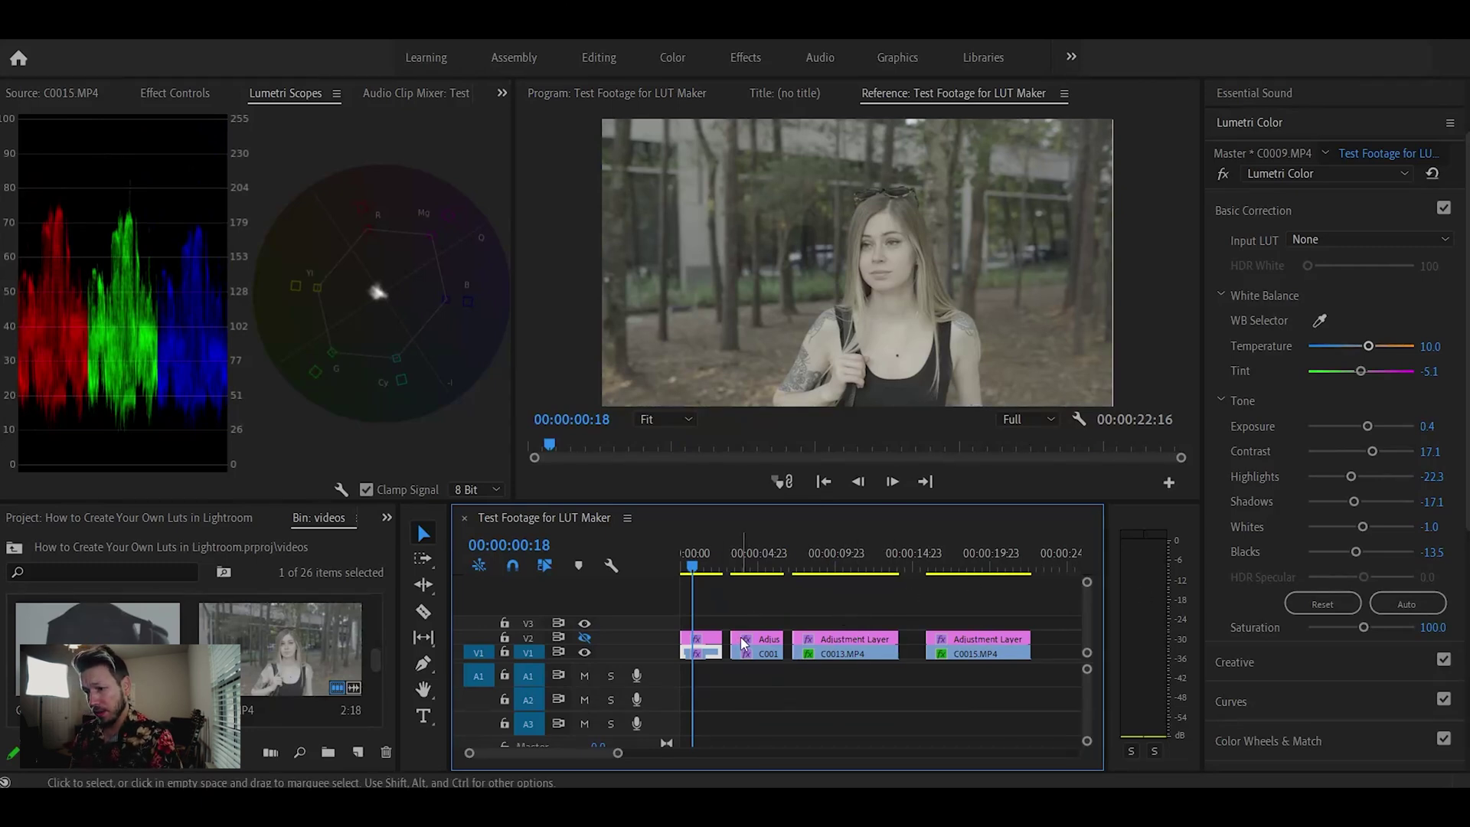
click(706, 566)
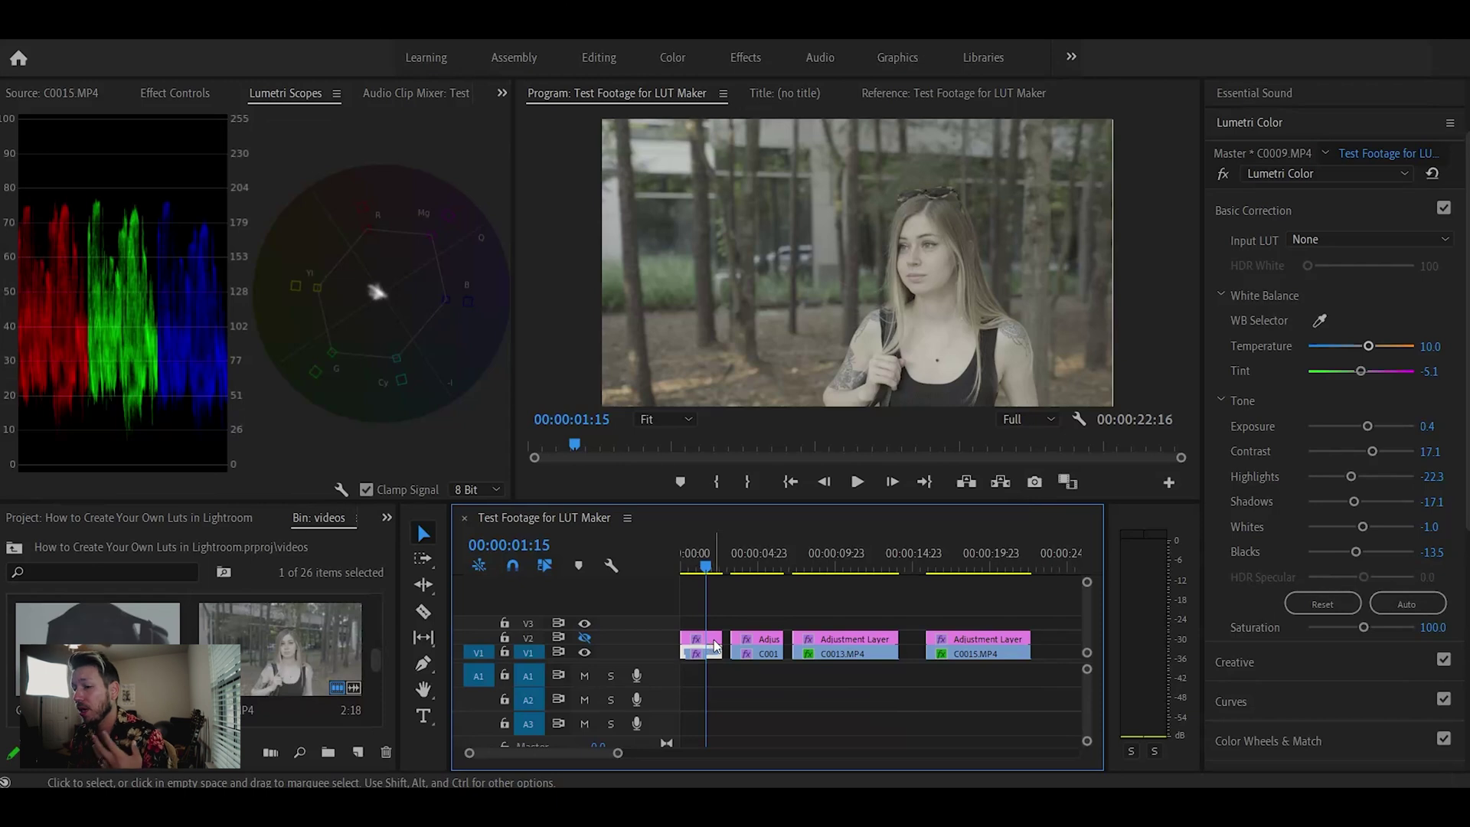
- Place an adjustment layer from the project on track V3 above the first clip and select it
scroll(323, 669, down, 2)
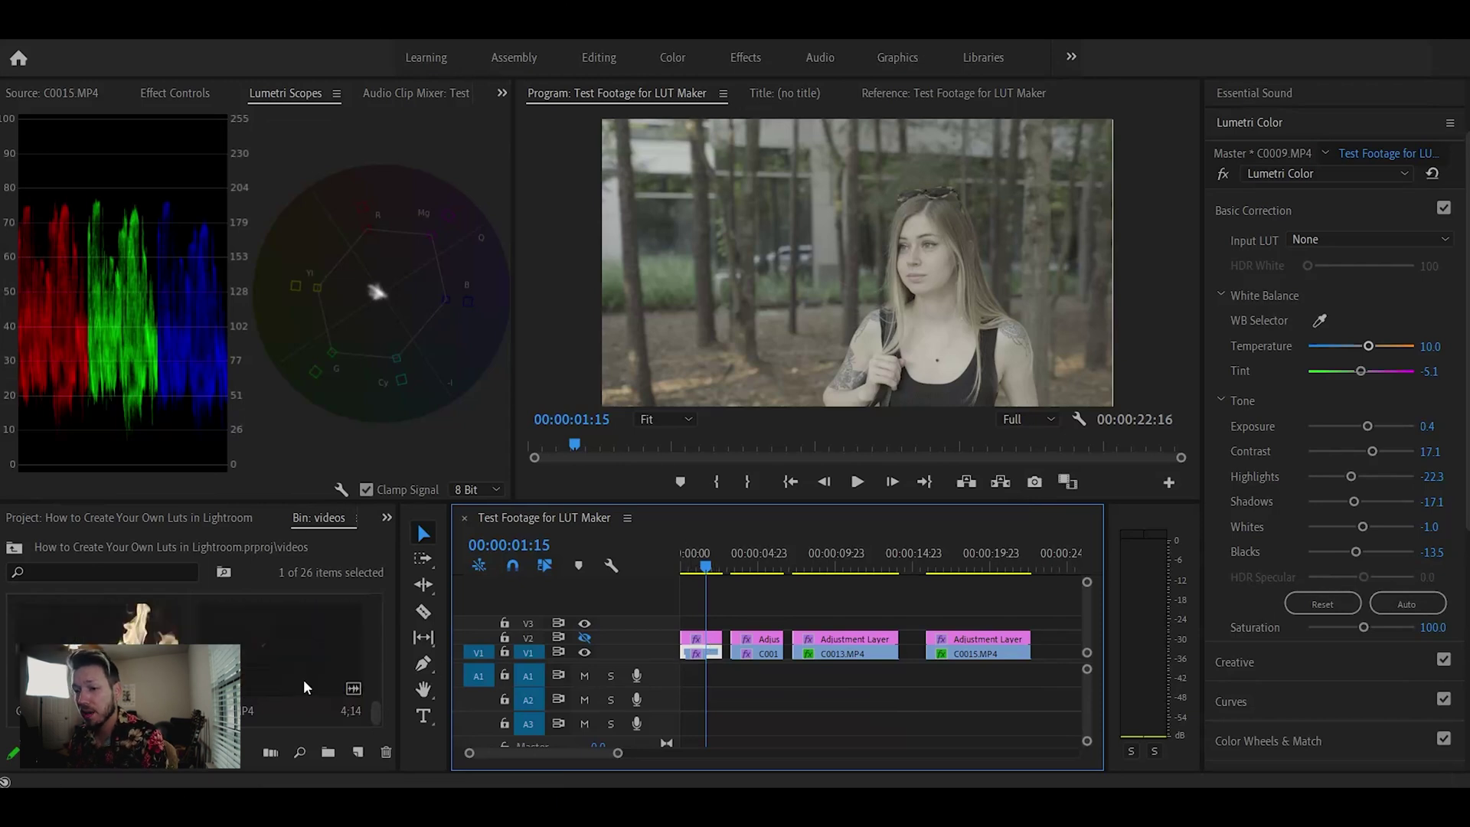
click(201, 516)
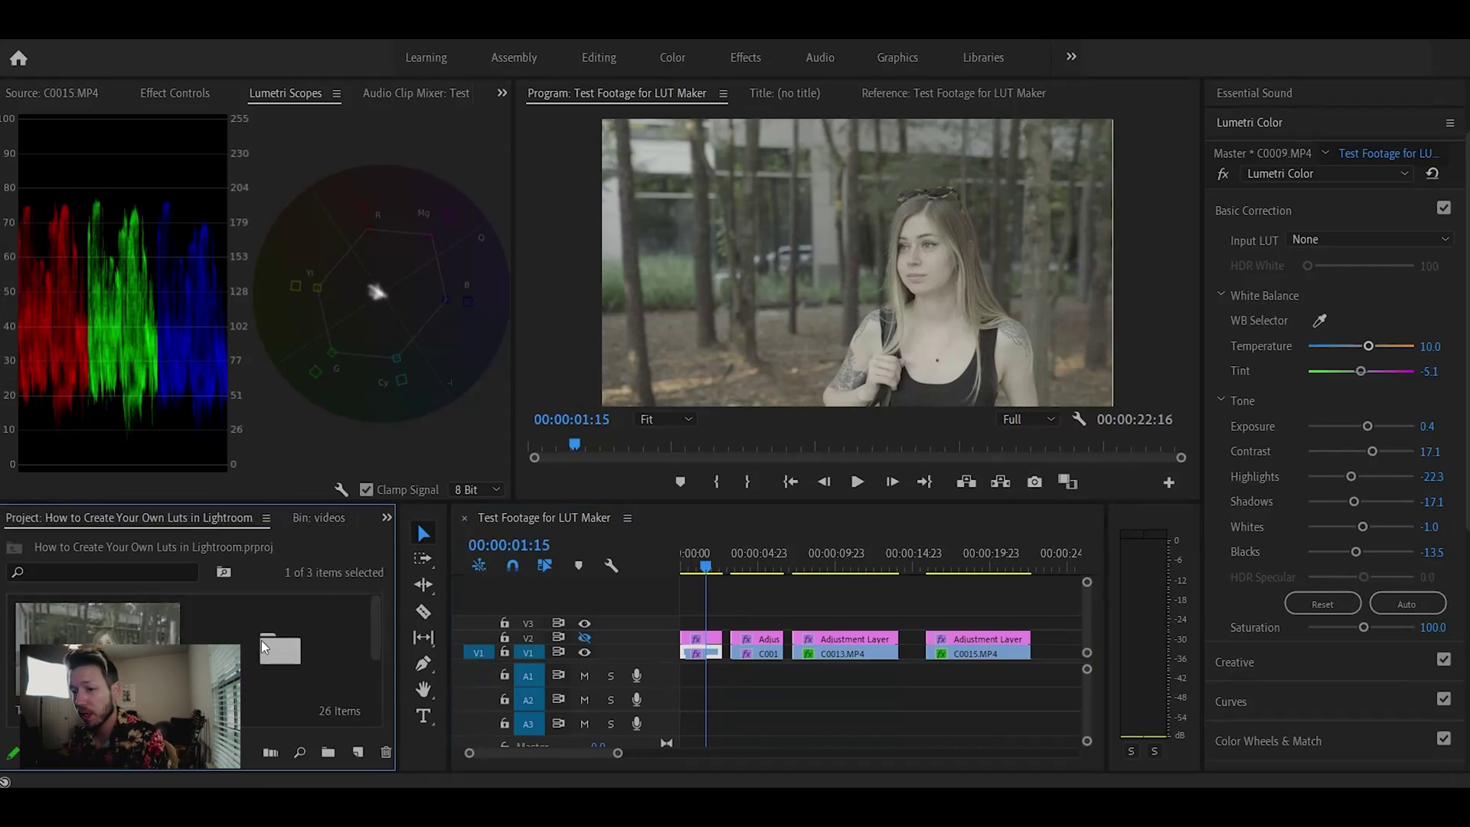
drag(97, 620, 721, 620)
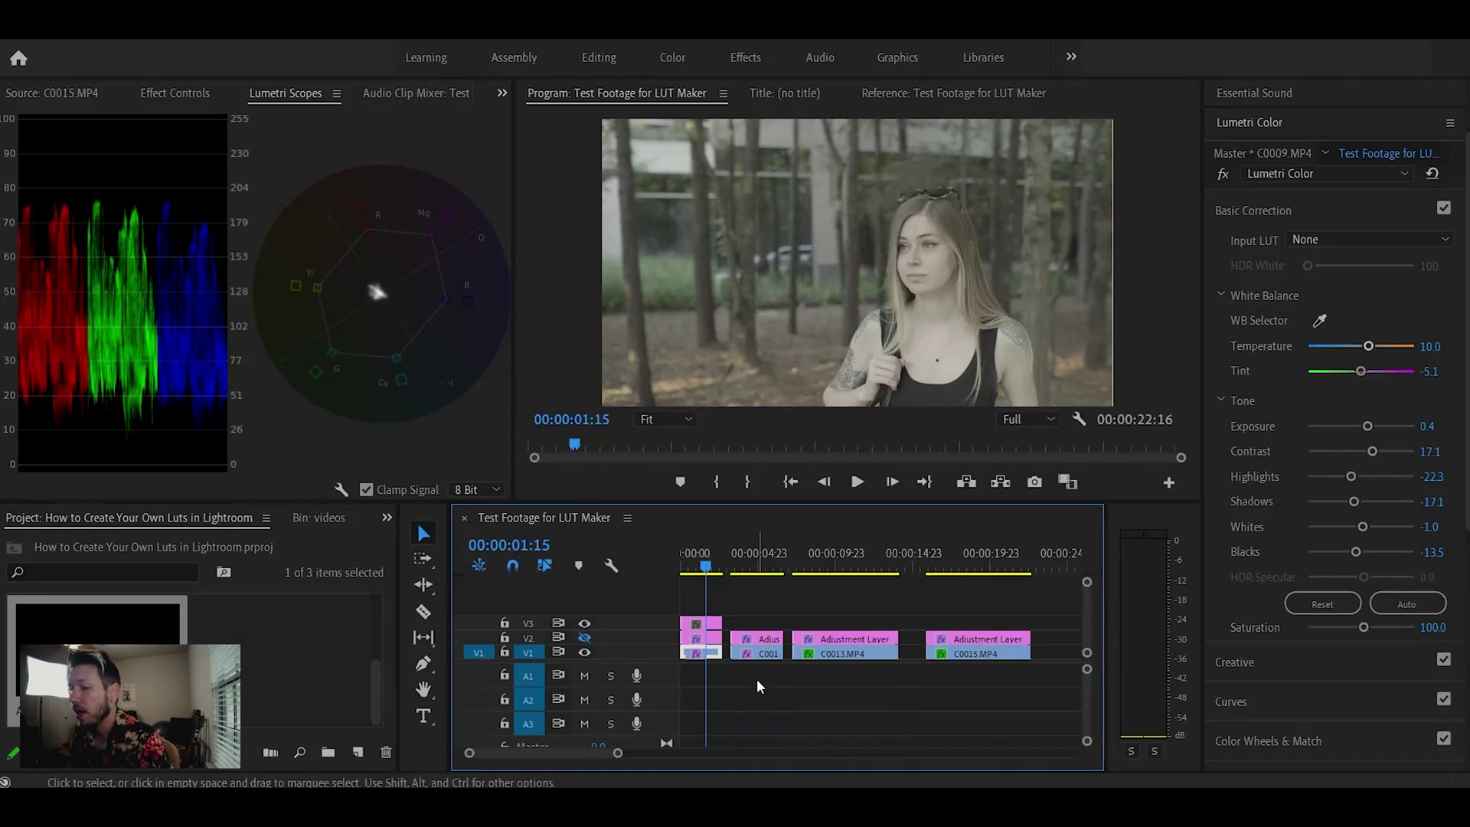
click(715, 639)
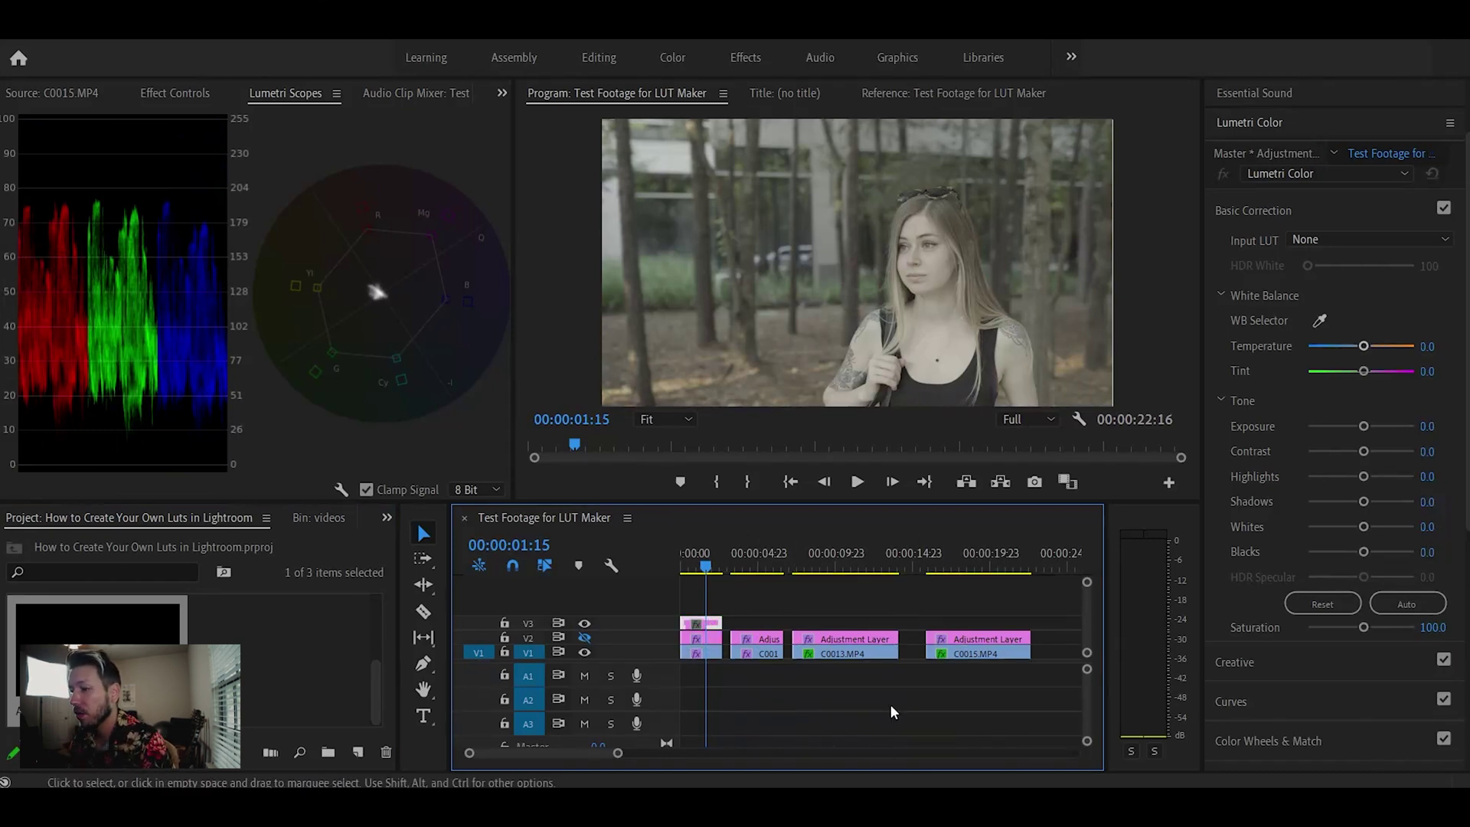
- Find where Lumetri Color is enabled and examine its Basic Correction section for the selected adjustment layer
click(1327, 217)
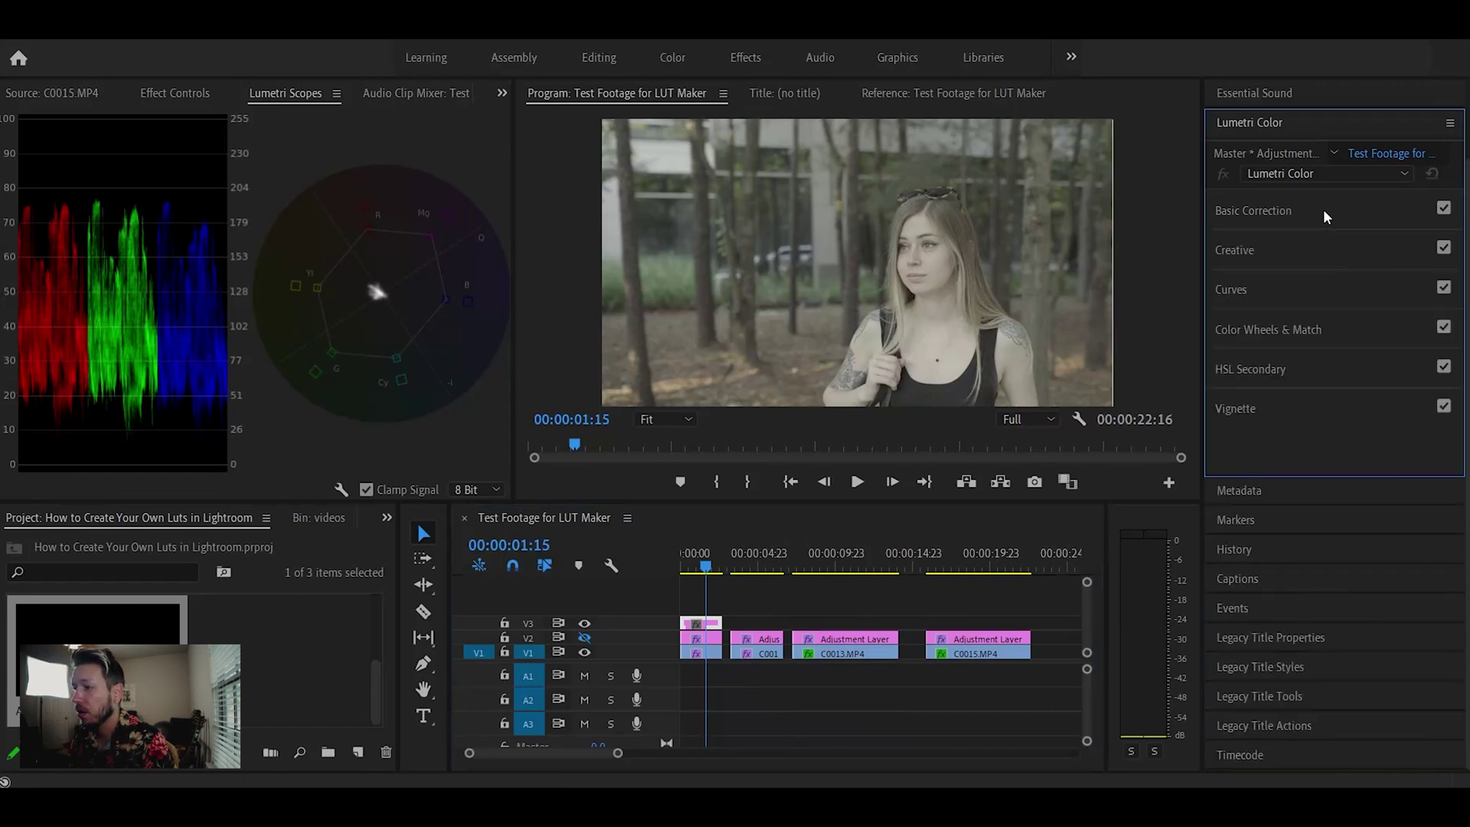
click(1272, 123)
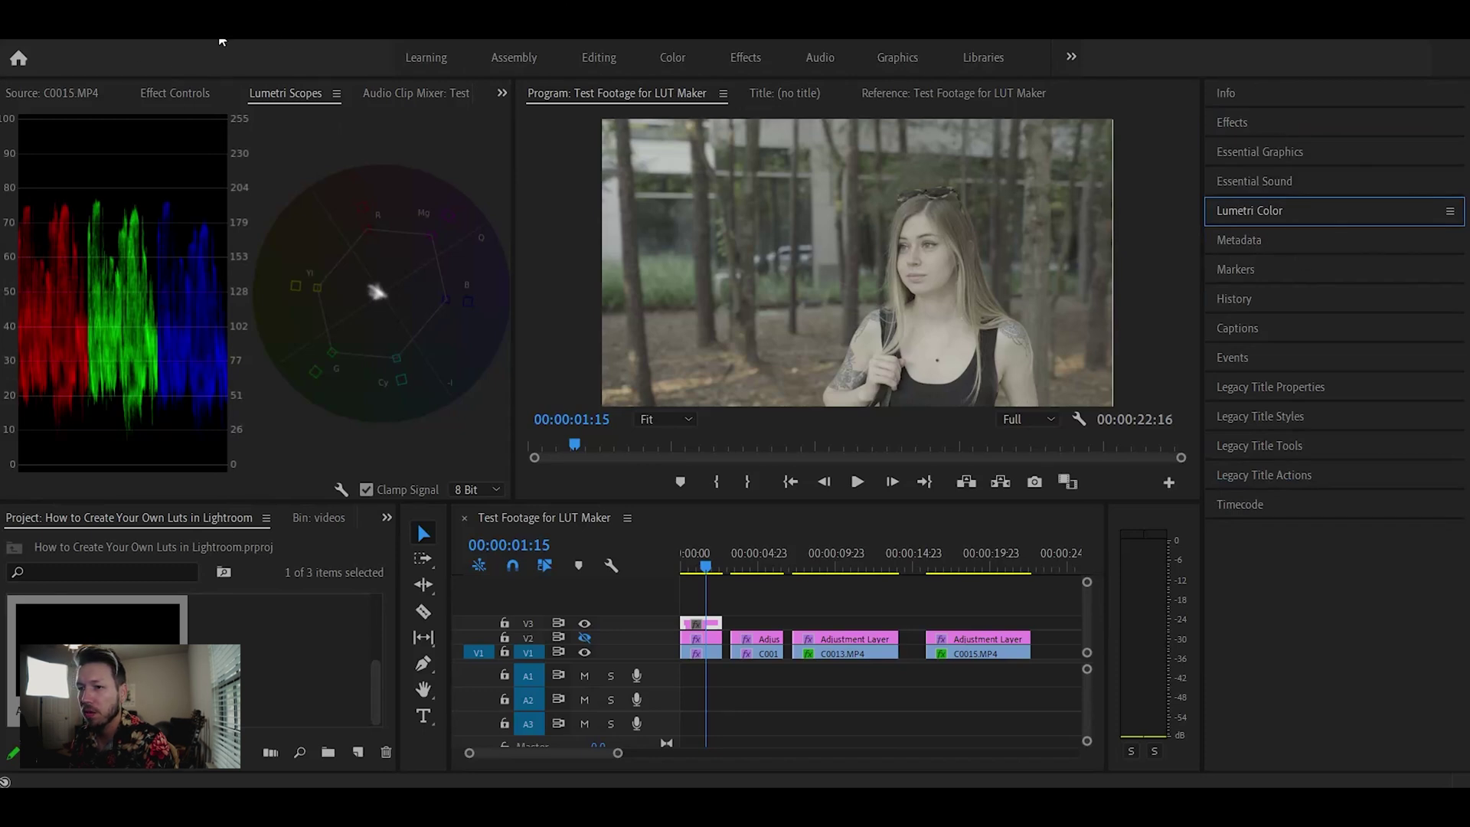
click(291, 32)
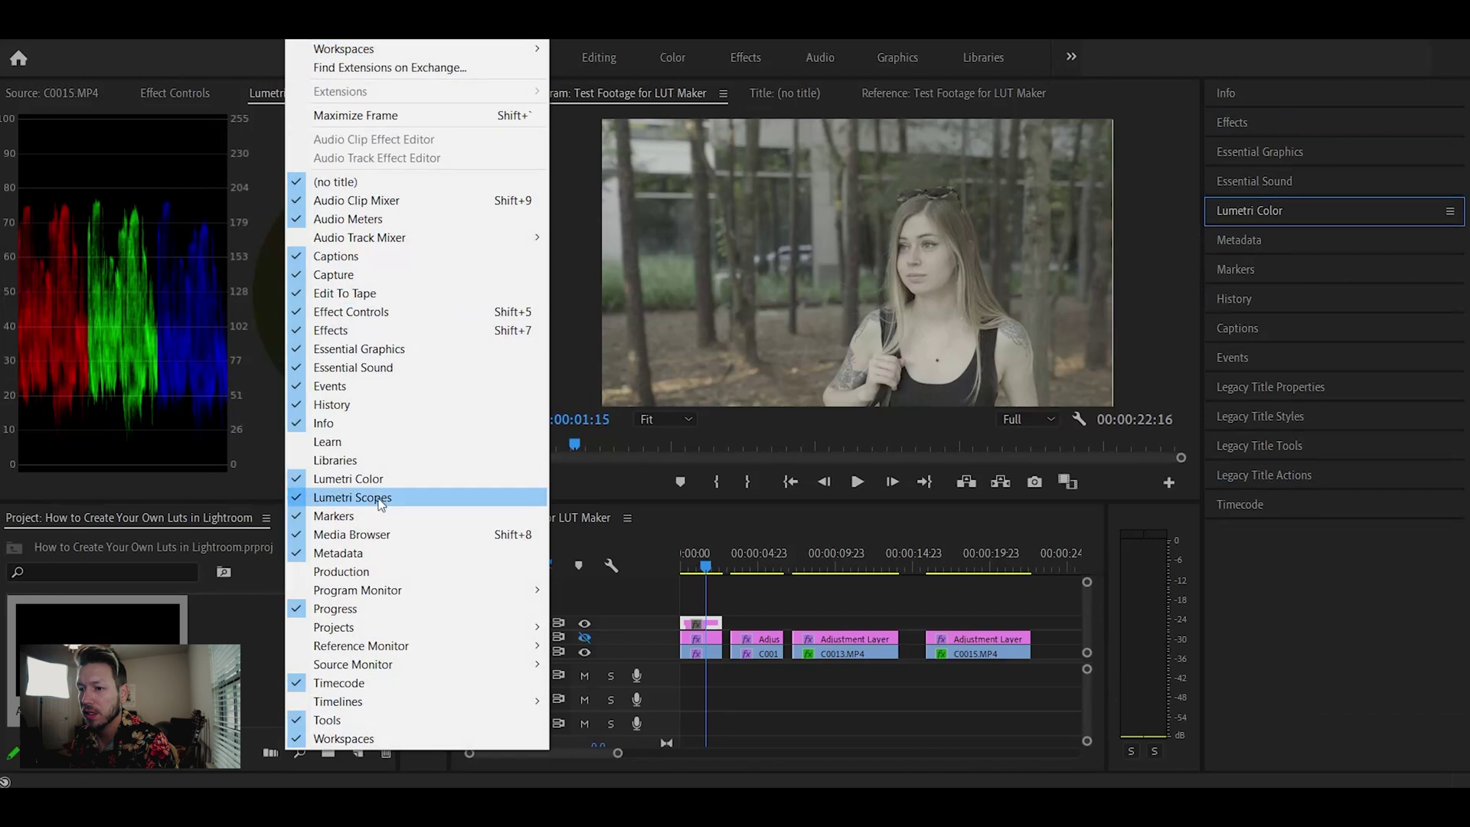
click(312, 28)
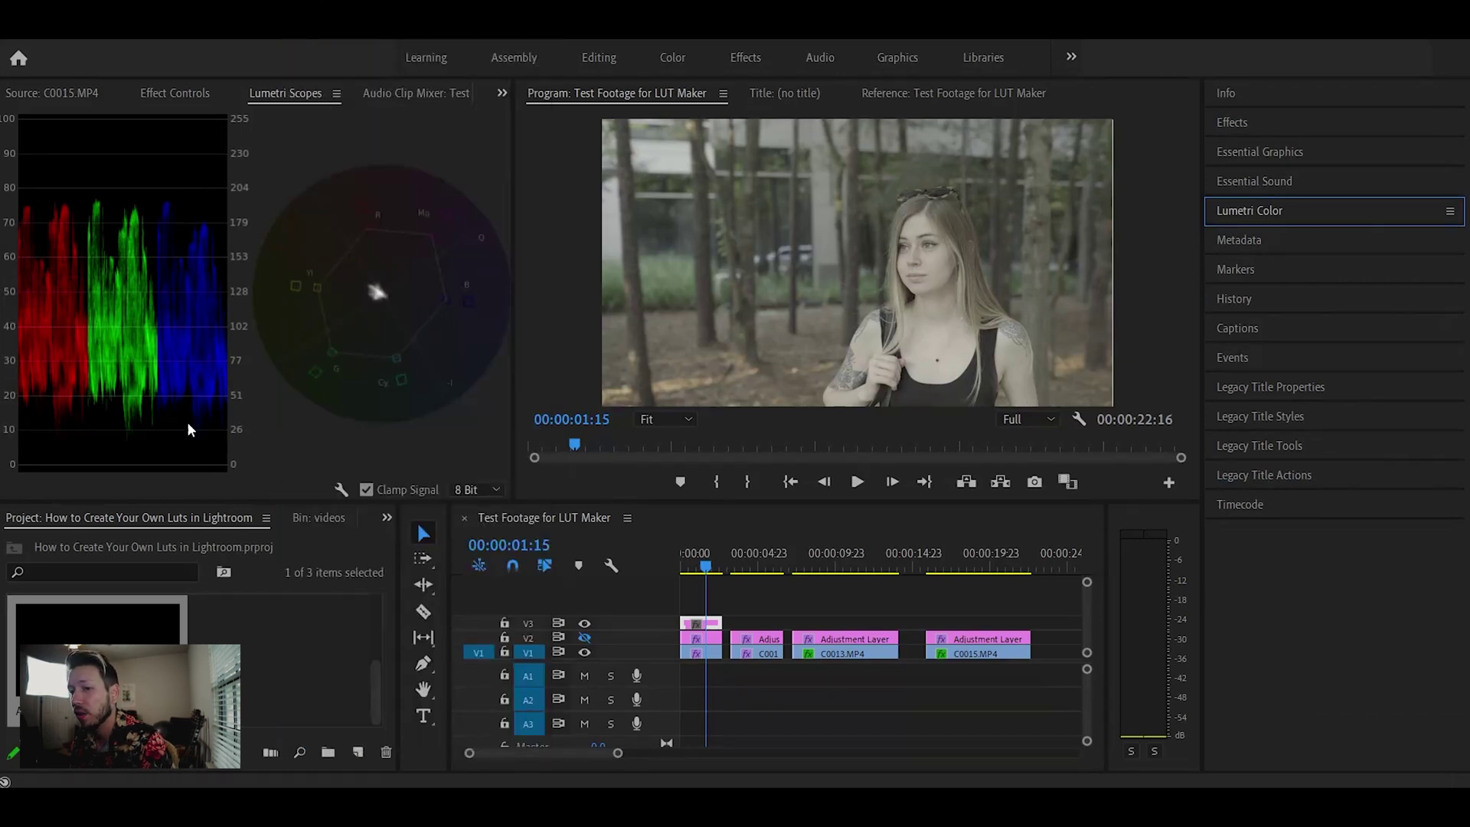
click(1289, 216)
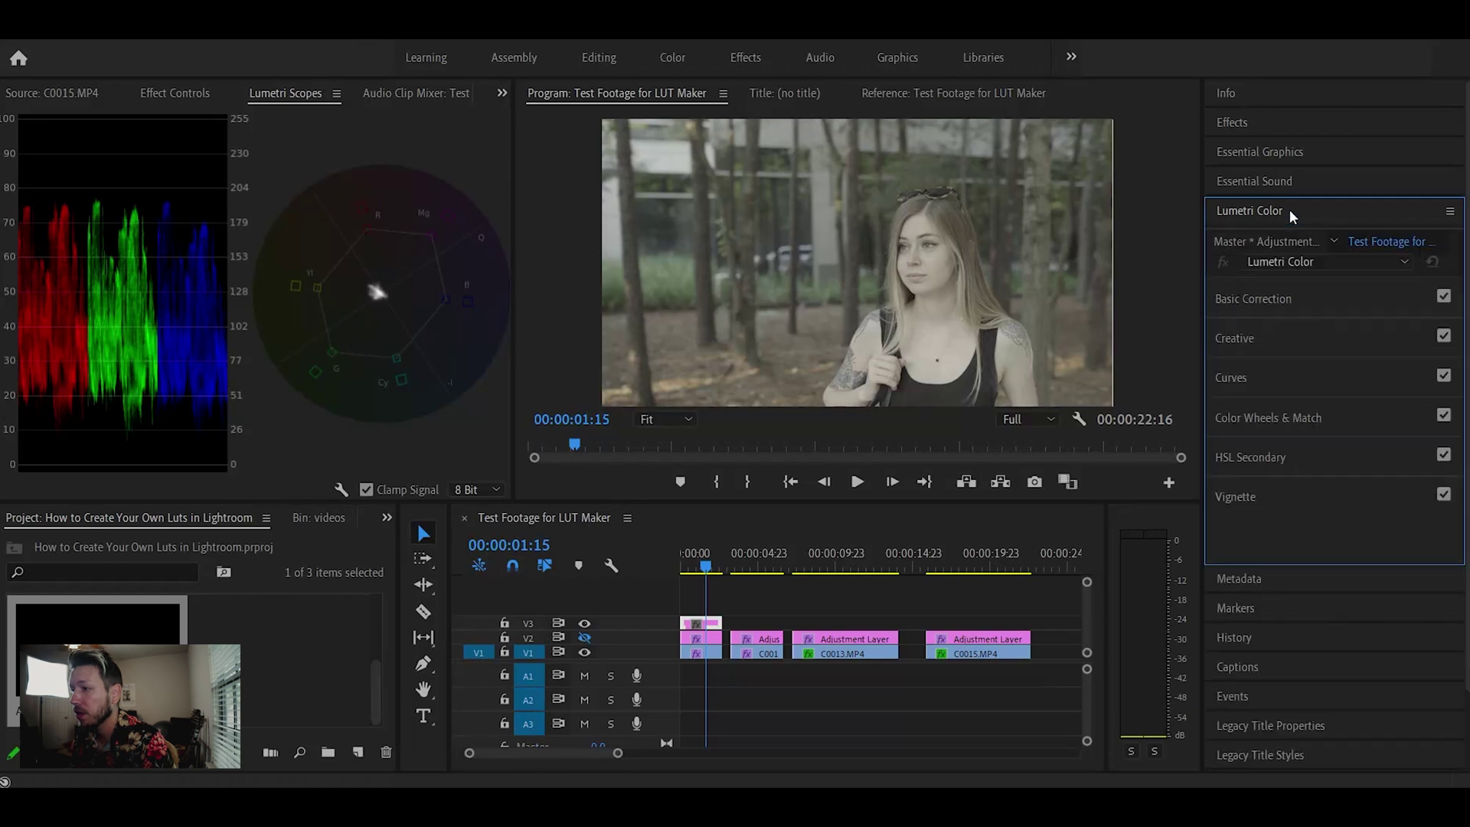
click(1315, 309)
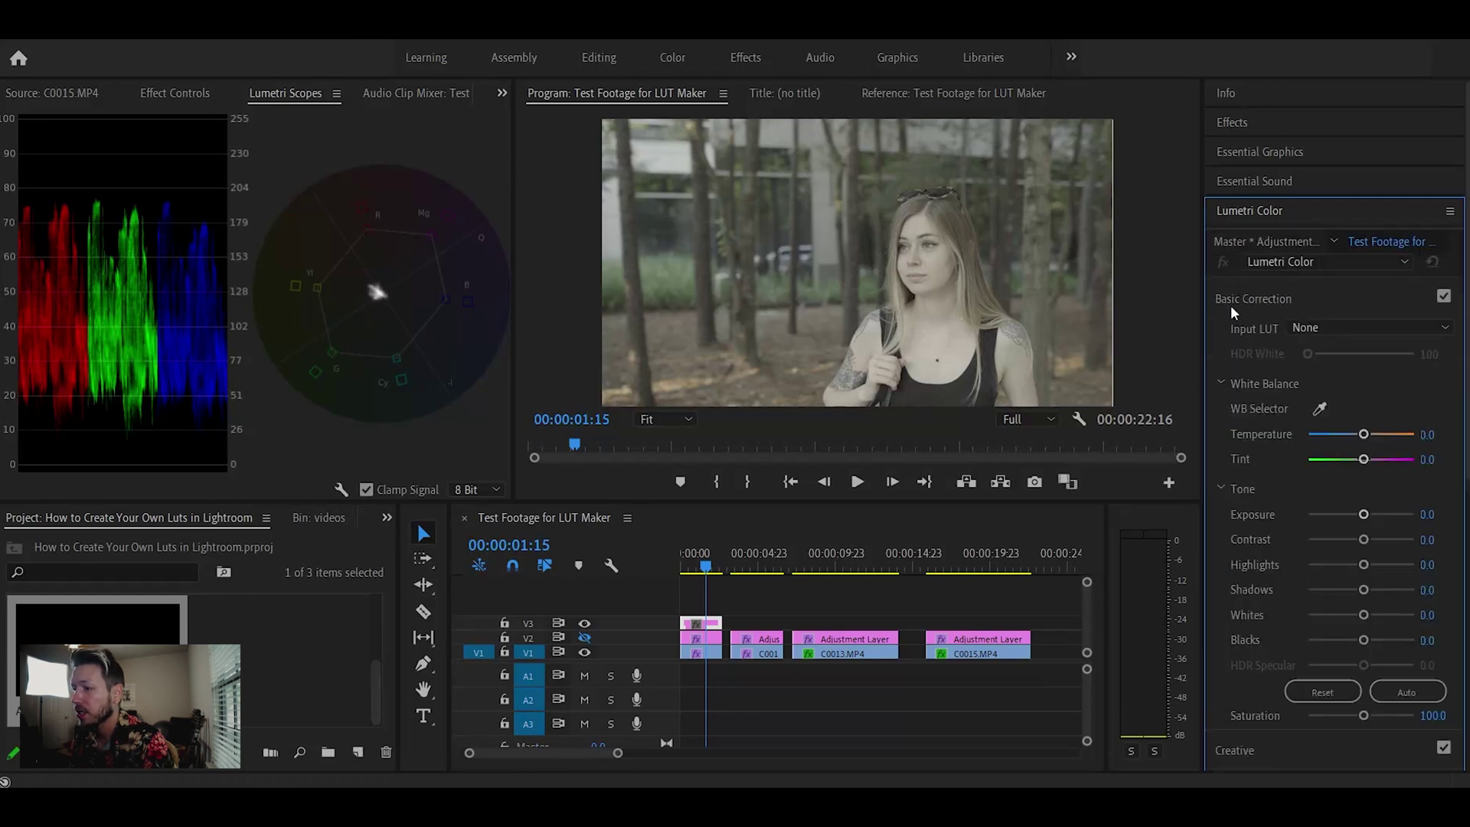
click(1289, 214)
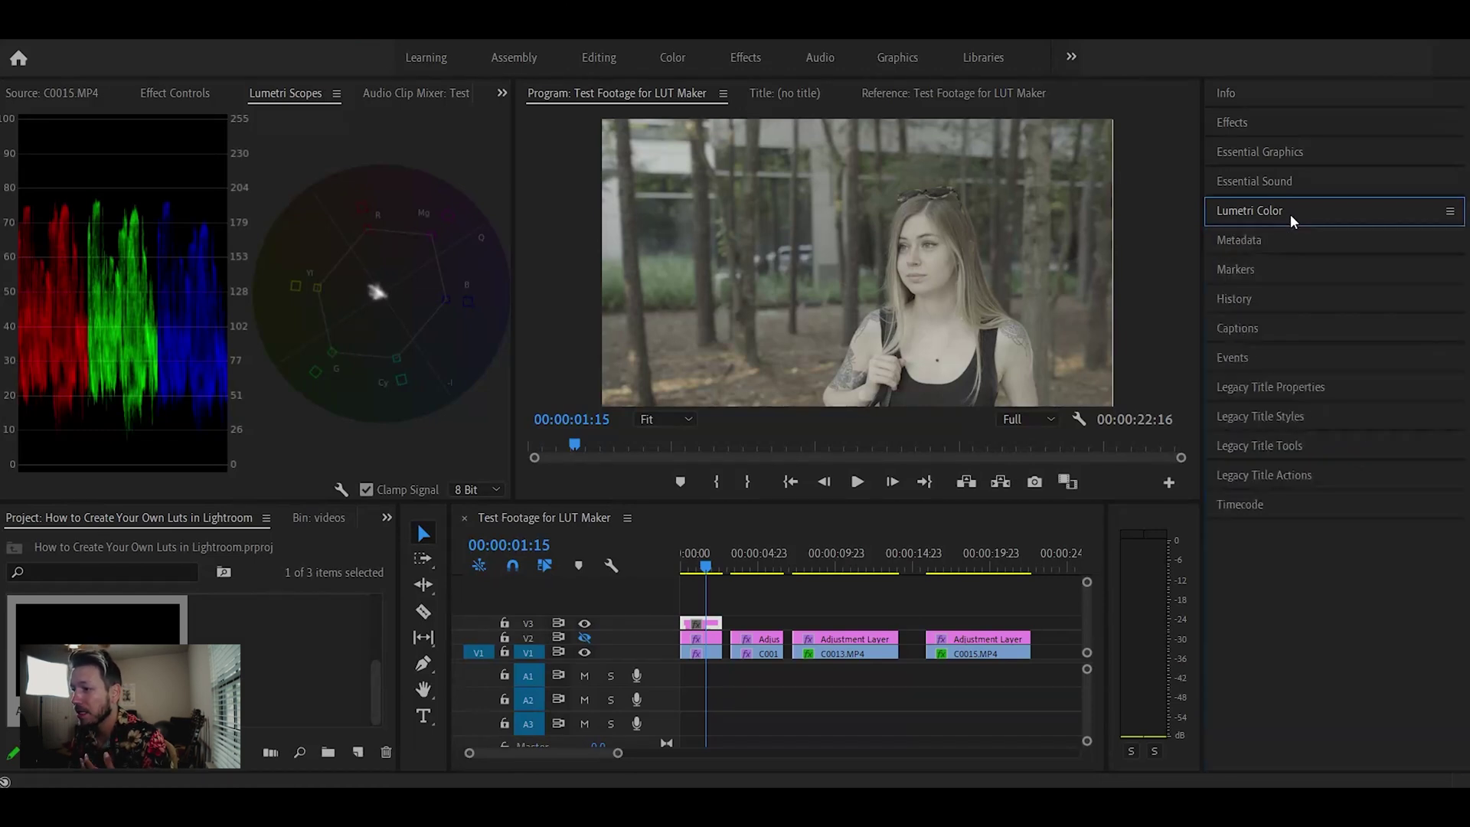
click(1253, 218)
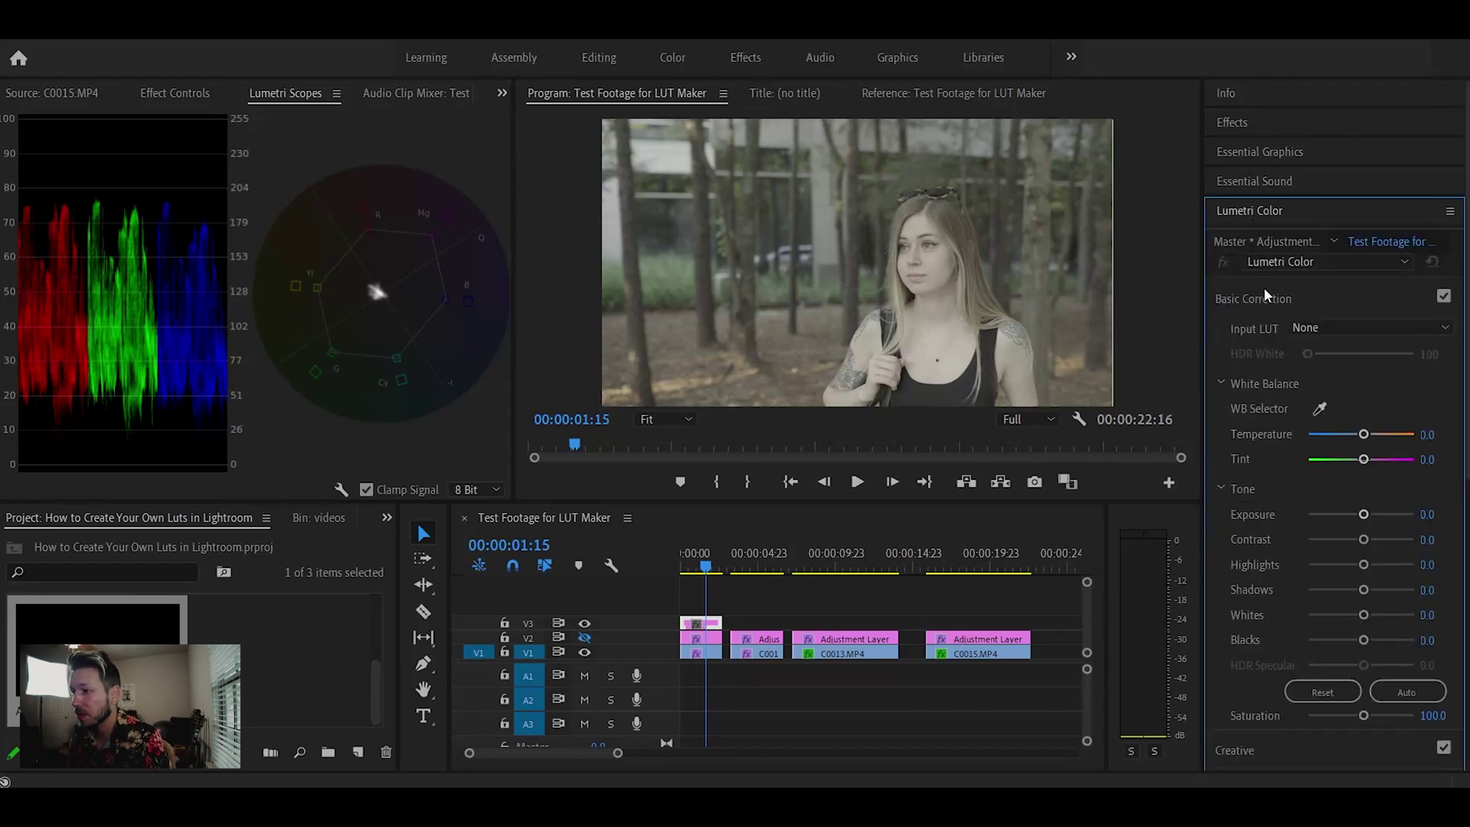
click(1294, 298)
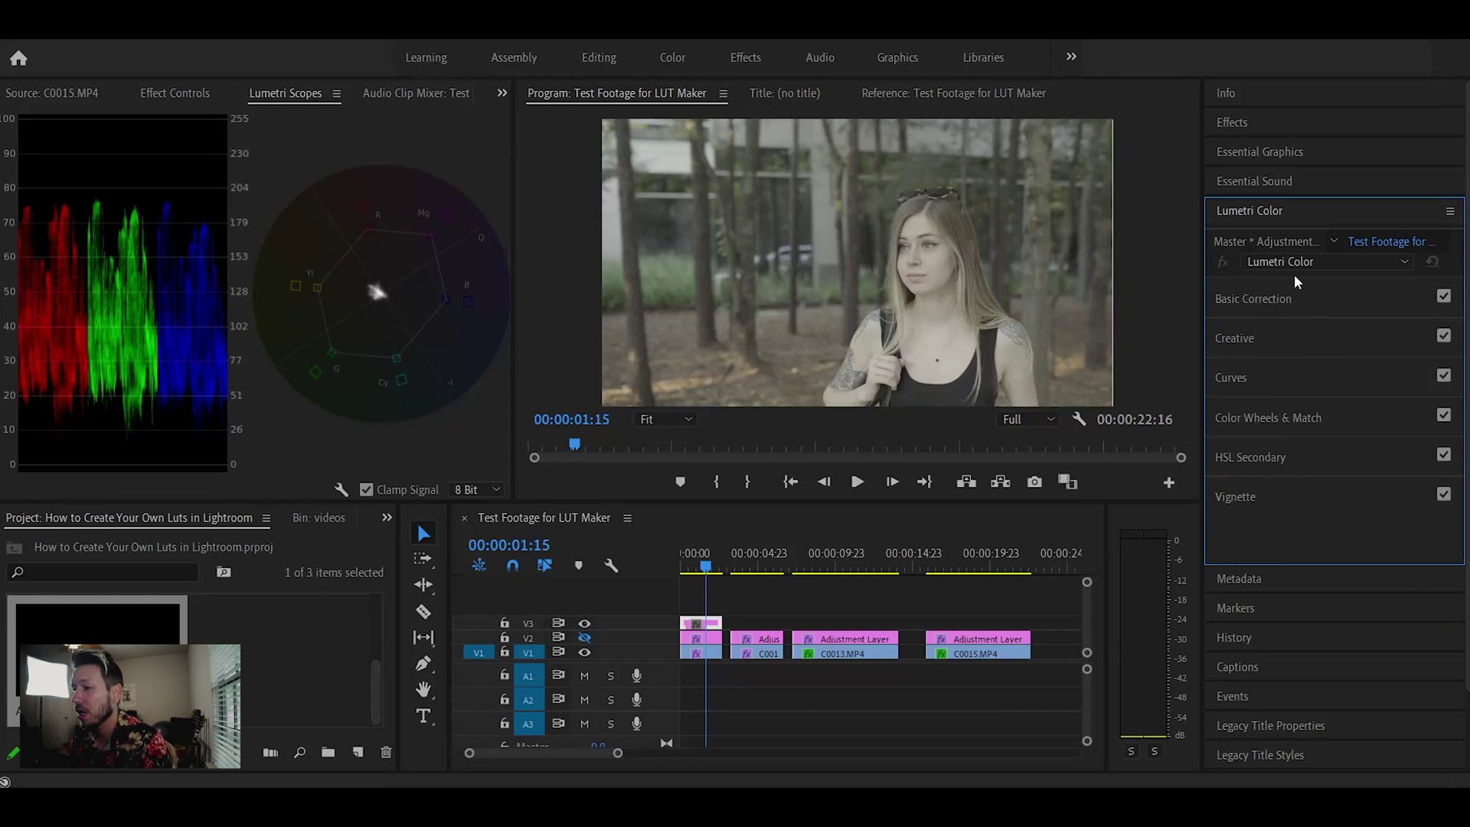
click(1300, 300)
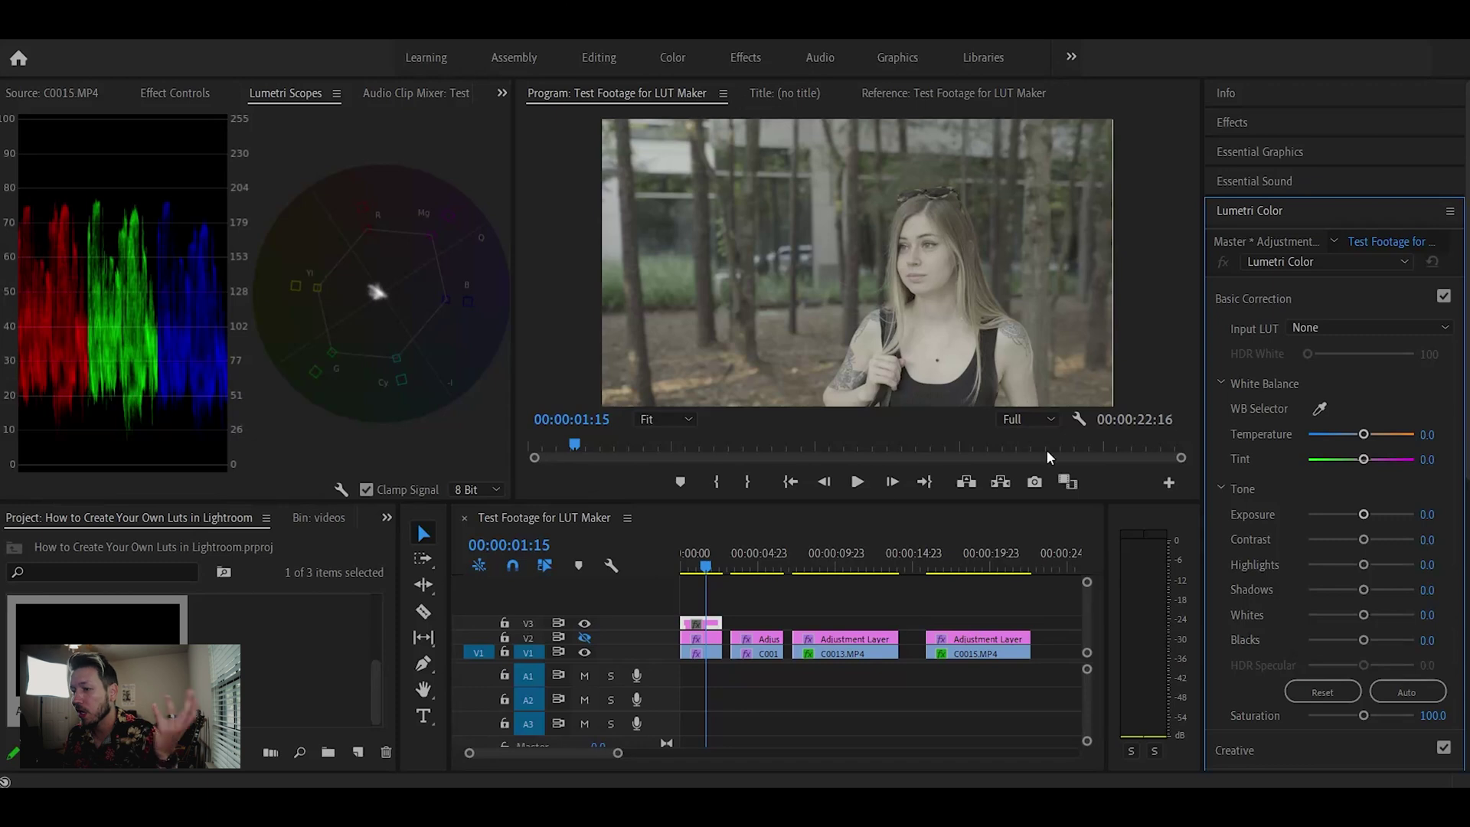
- Load U-SONY-S-LOG2-V1-LTR.cube from the Easy Tiger Luts folder as the adjustment layer's input LUT
click(1372, 328)
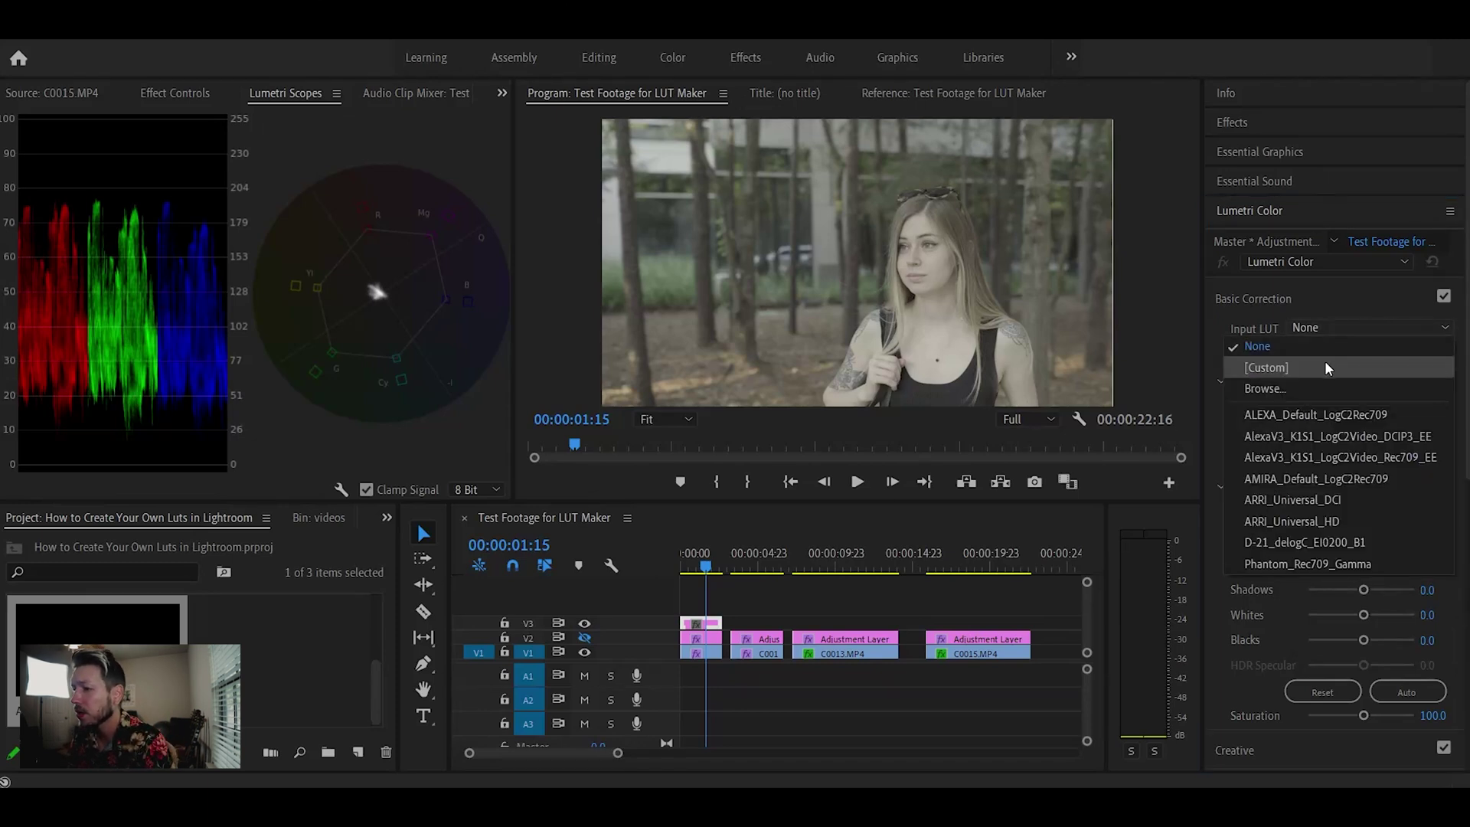
click(1312, 387)
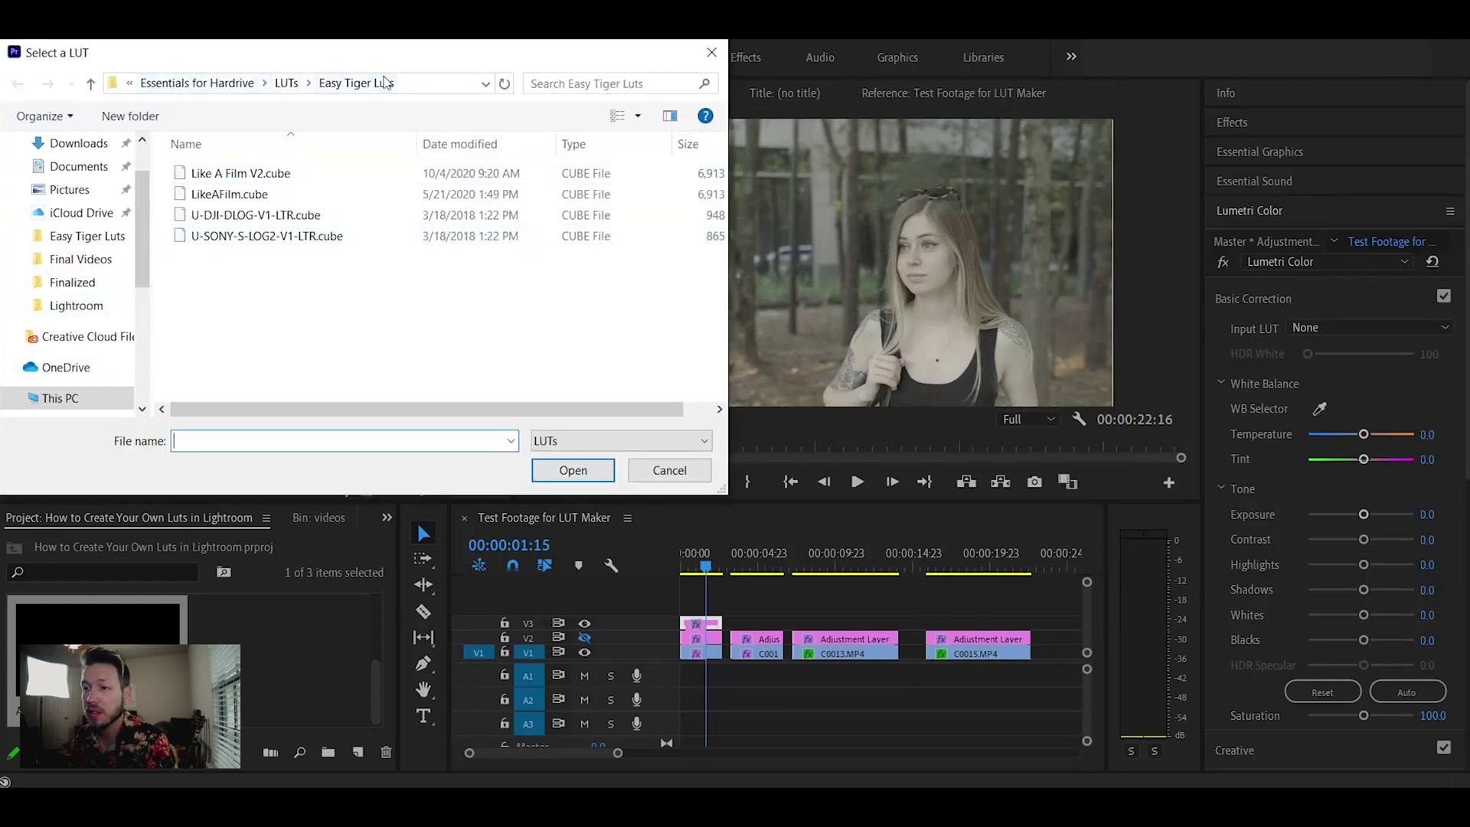
click(263, 243)
double_click(262, 242)
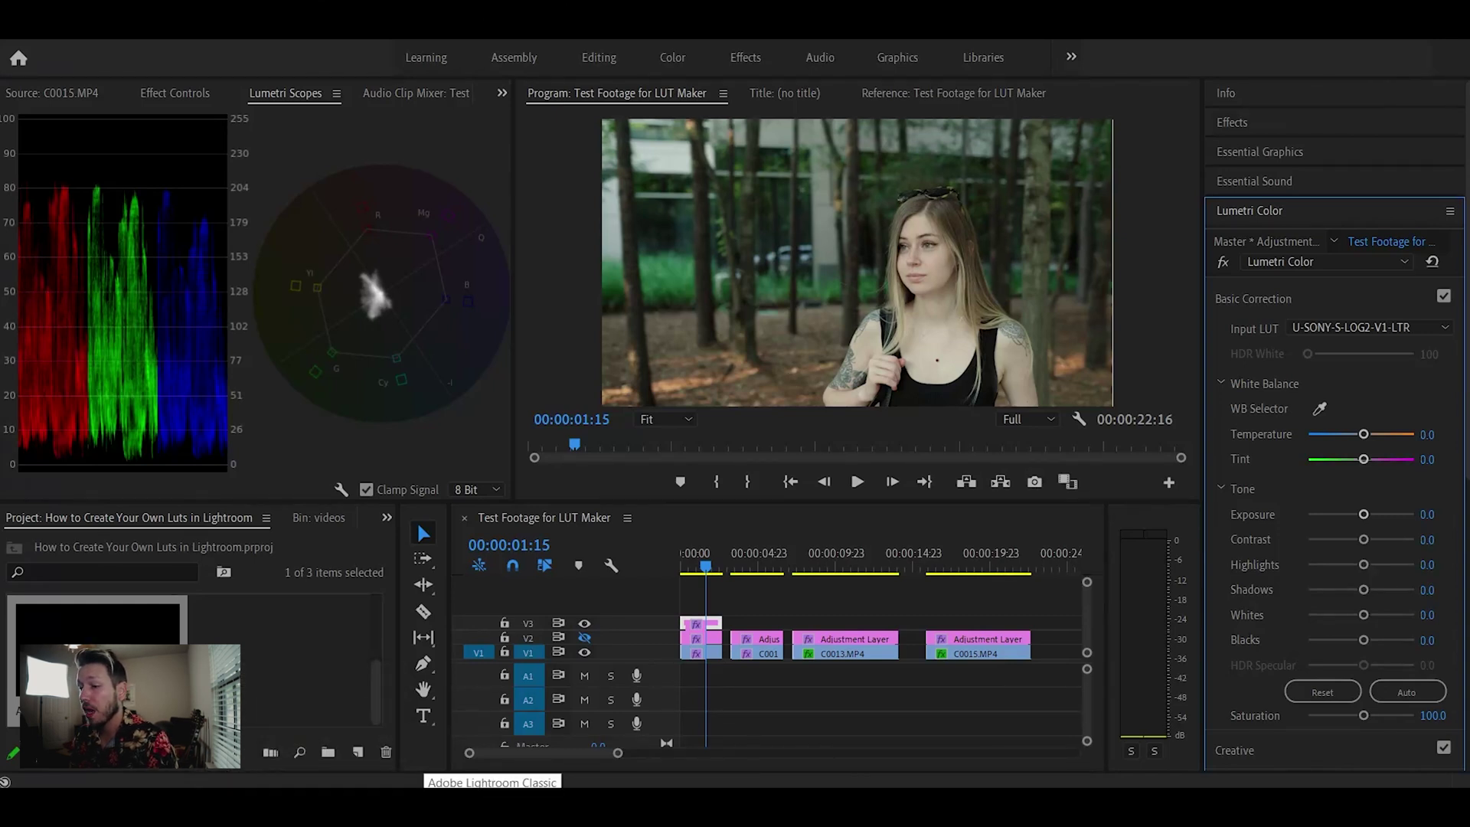
- Switch to Lightroom Classic and compare the edited still with its original, checking the available presets and develop settings
click(492, 800)
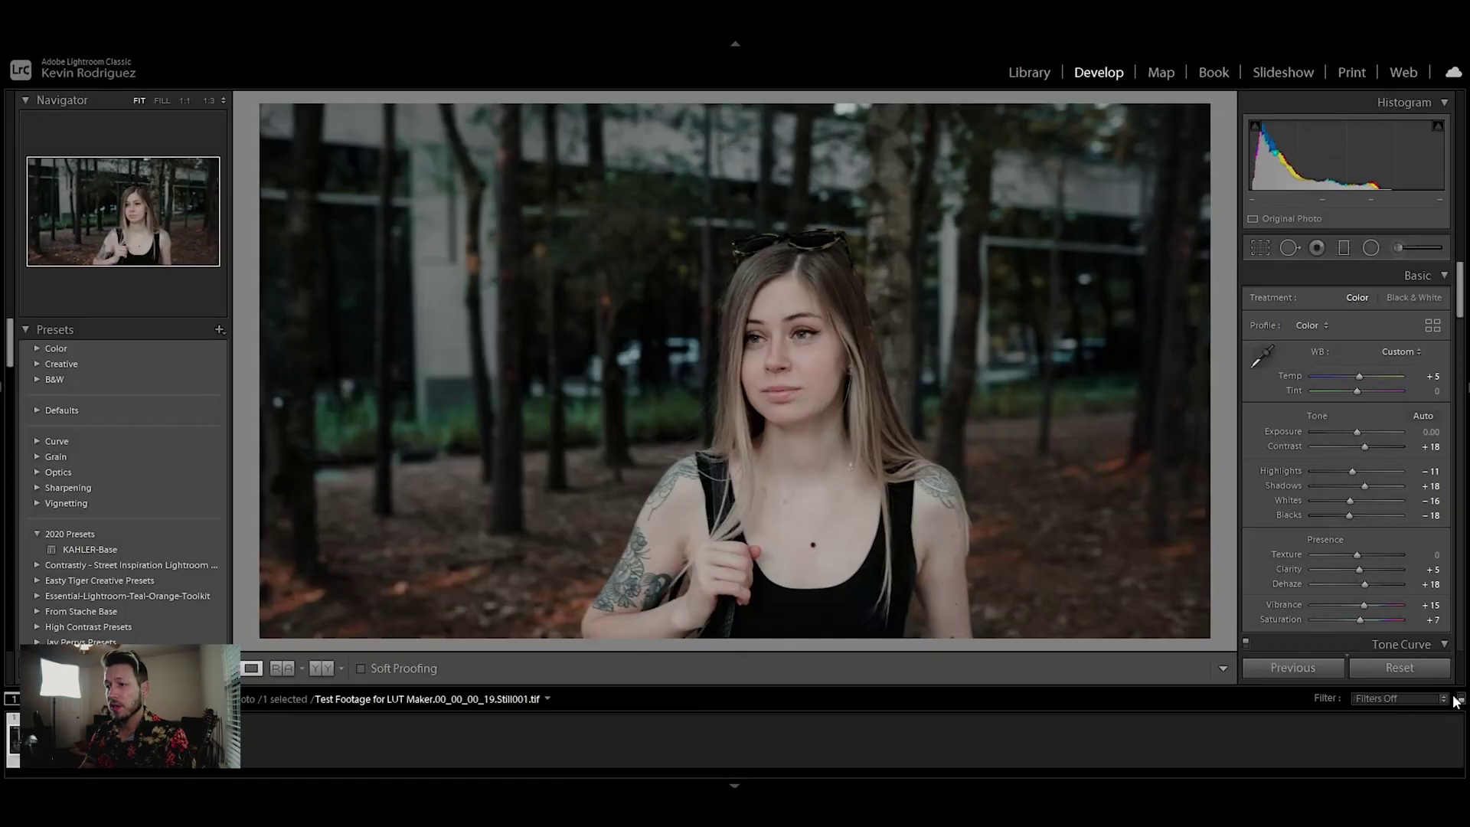
key(backslash)
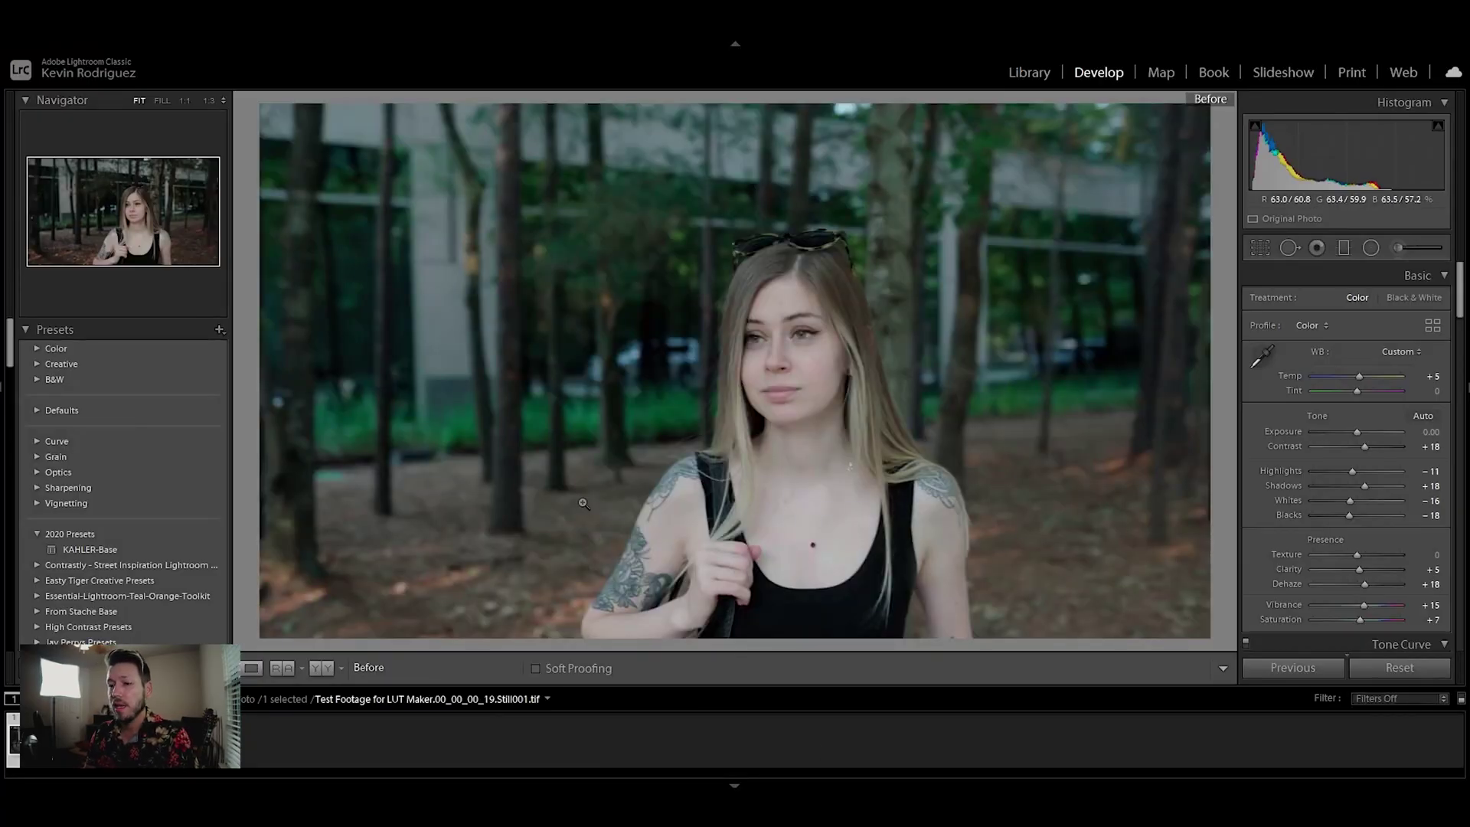
key(backslash)
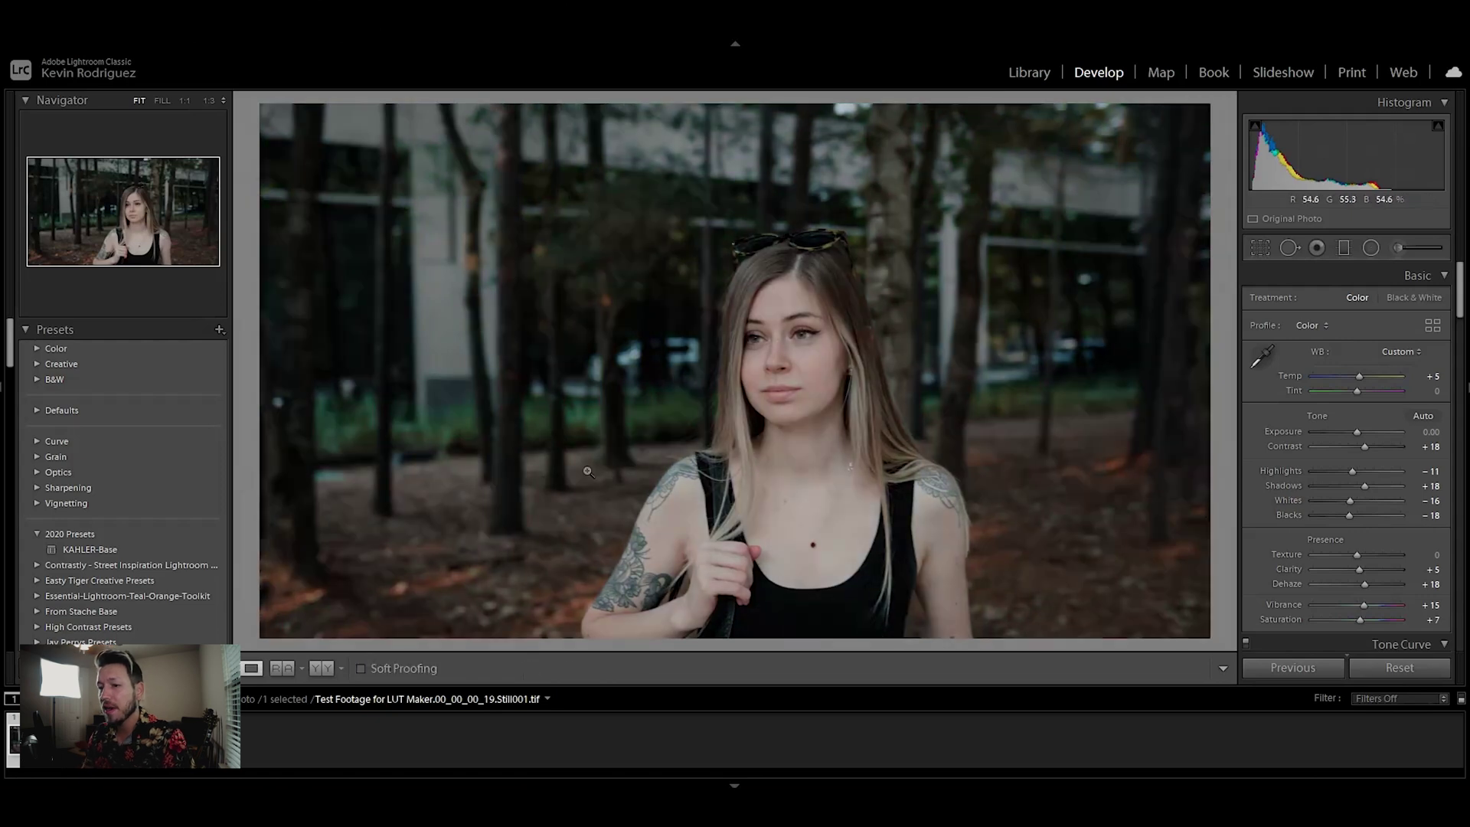
scroll(183, 564, down, 2)
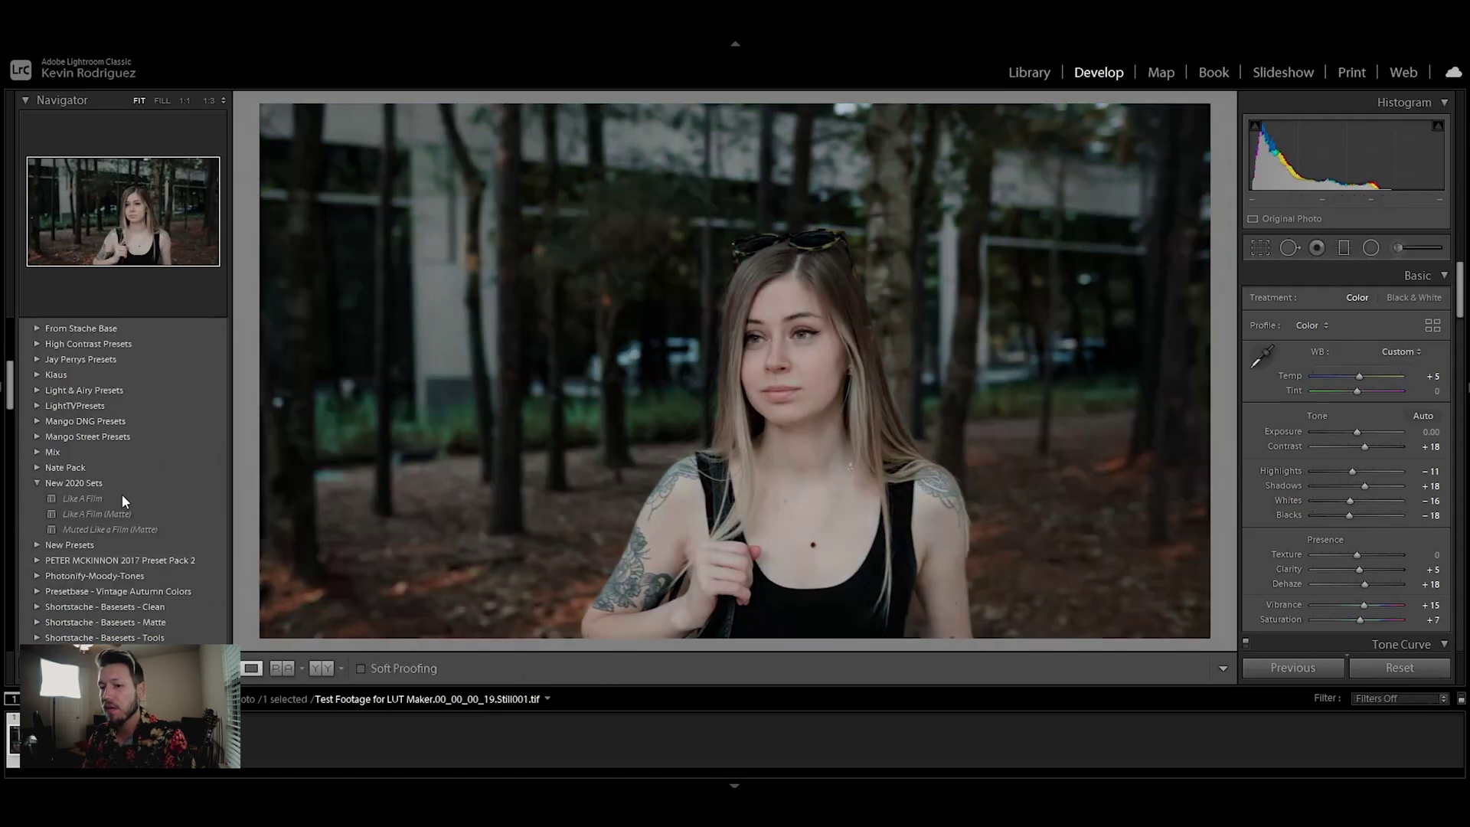
scroll(115, 508, up, 2)
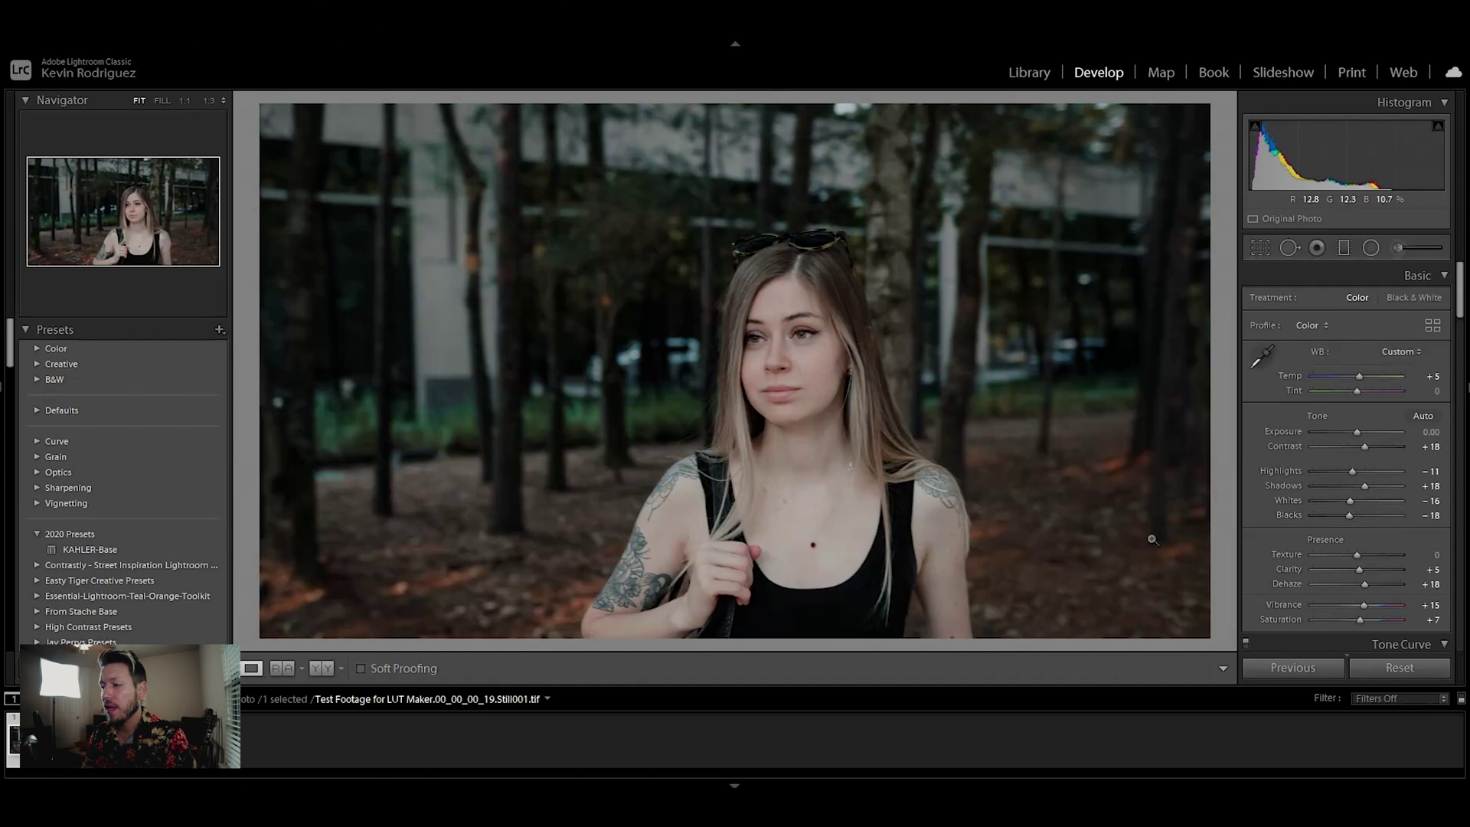
scroll(1372, 537, down, 15)
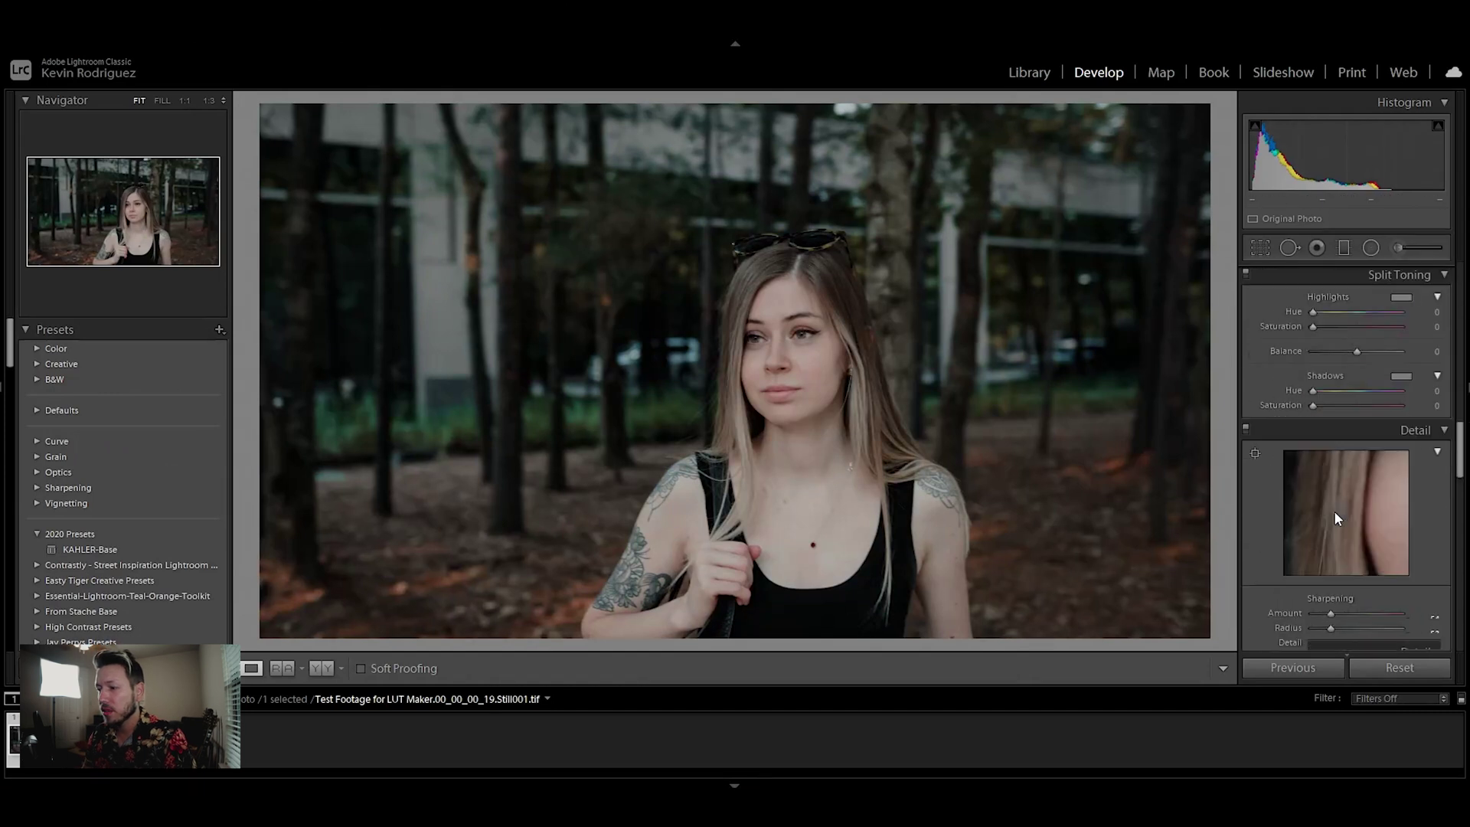
scroll(1333, 562, up, 15)
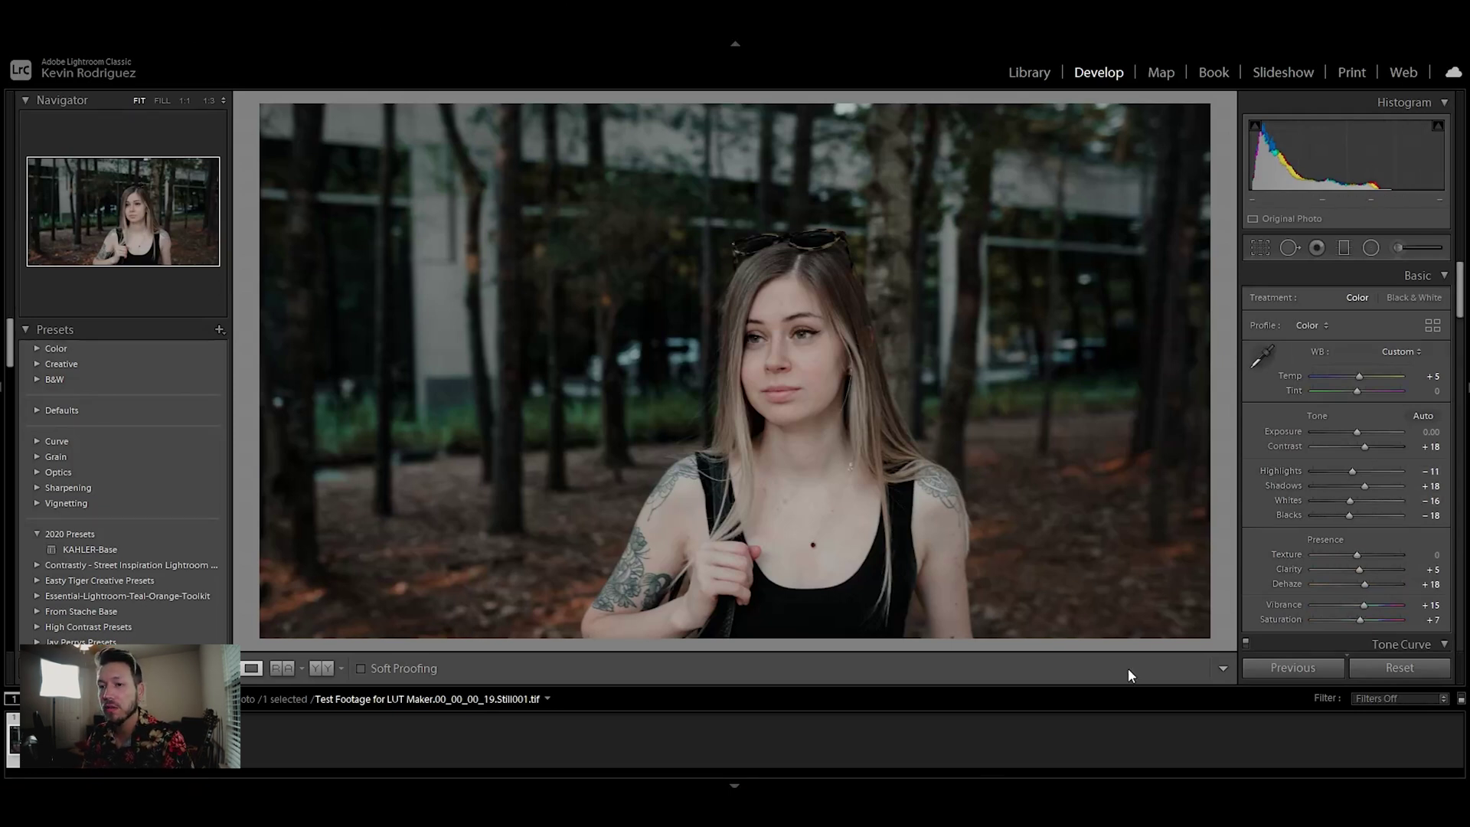
key(backslash)
key(backslash)
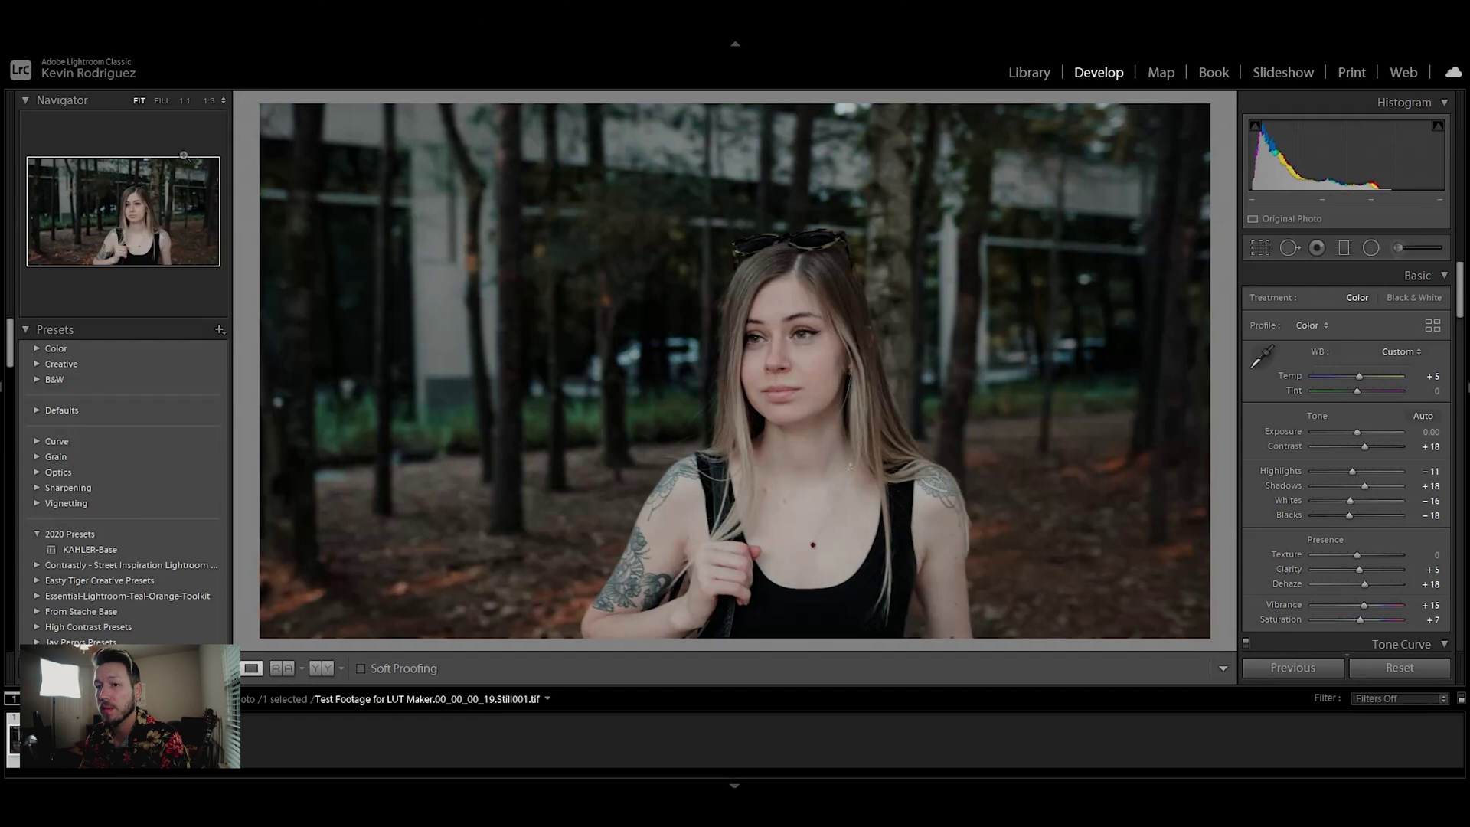
- Open the Export LUT plug-in for the selected photo, review its export options and close it without exporting
click(14, 27)
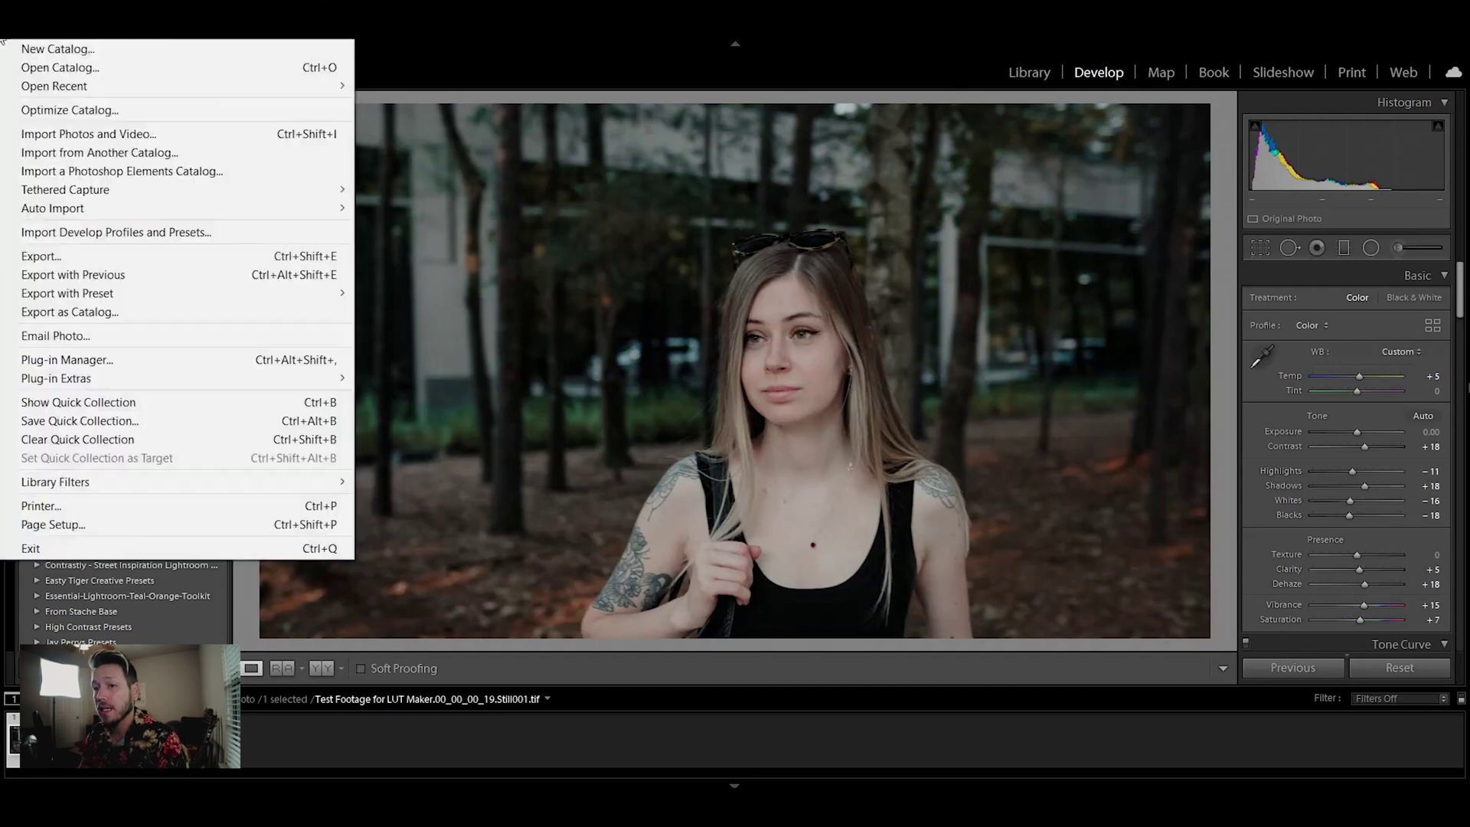
mouse_move(121, 384)
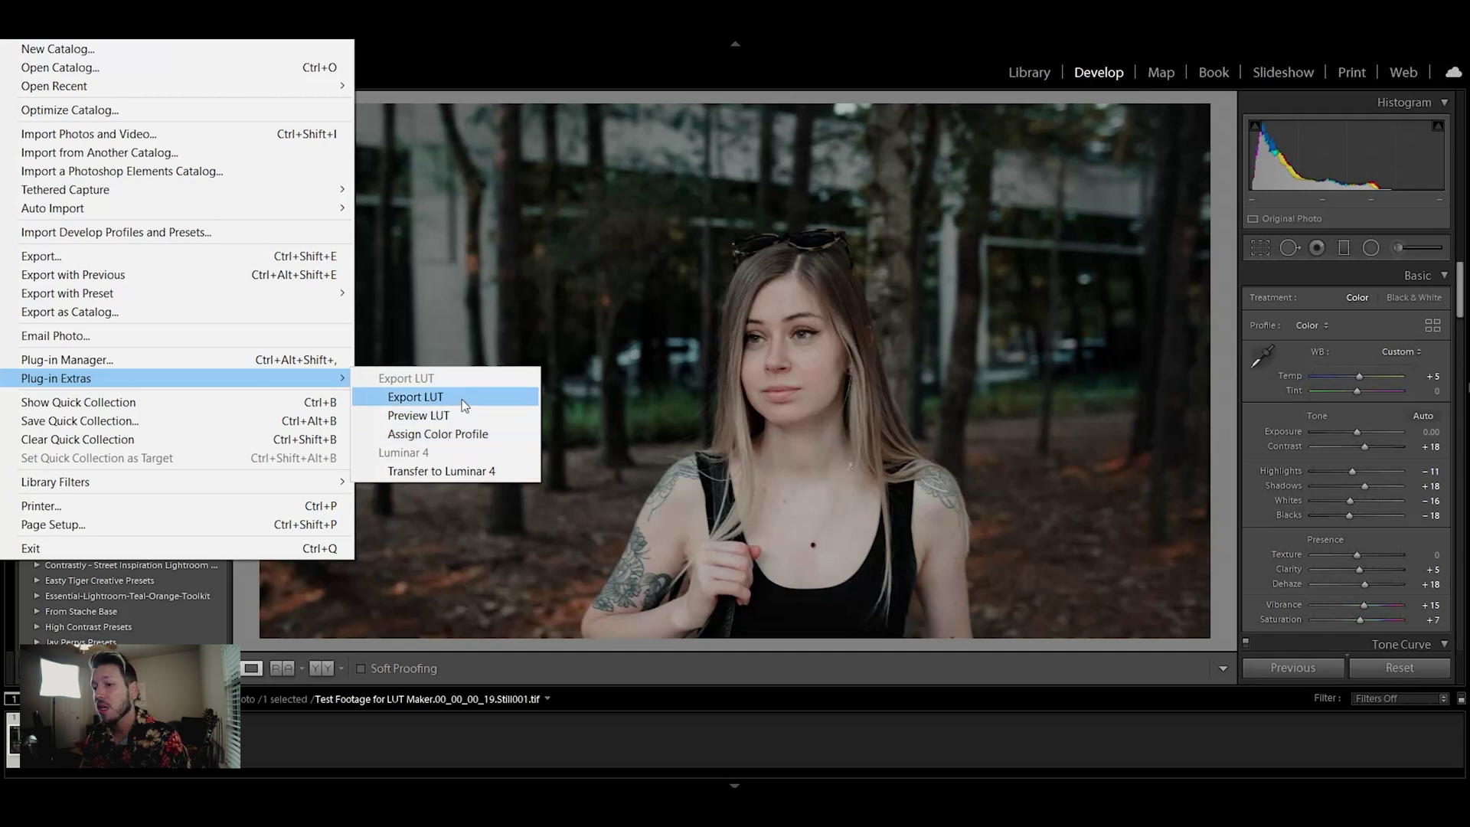
click(415, 396)
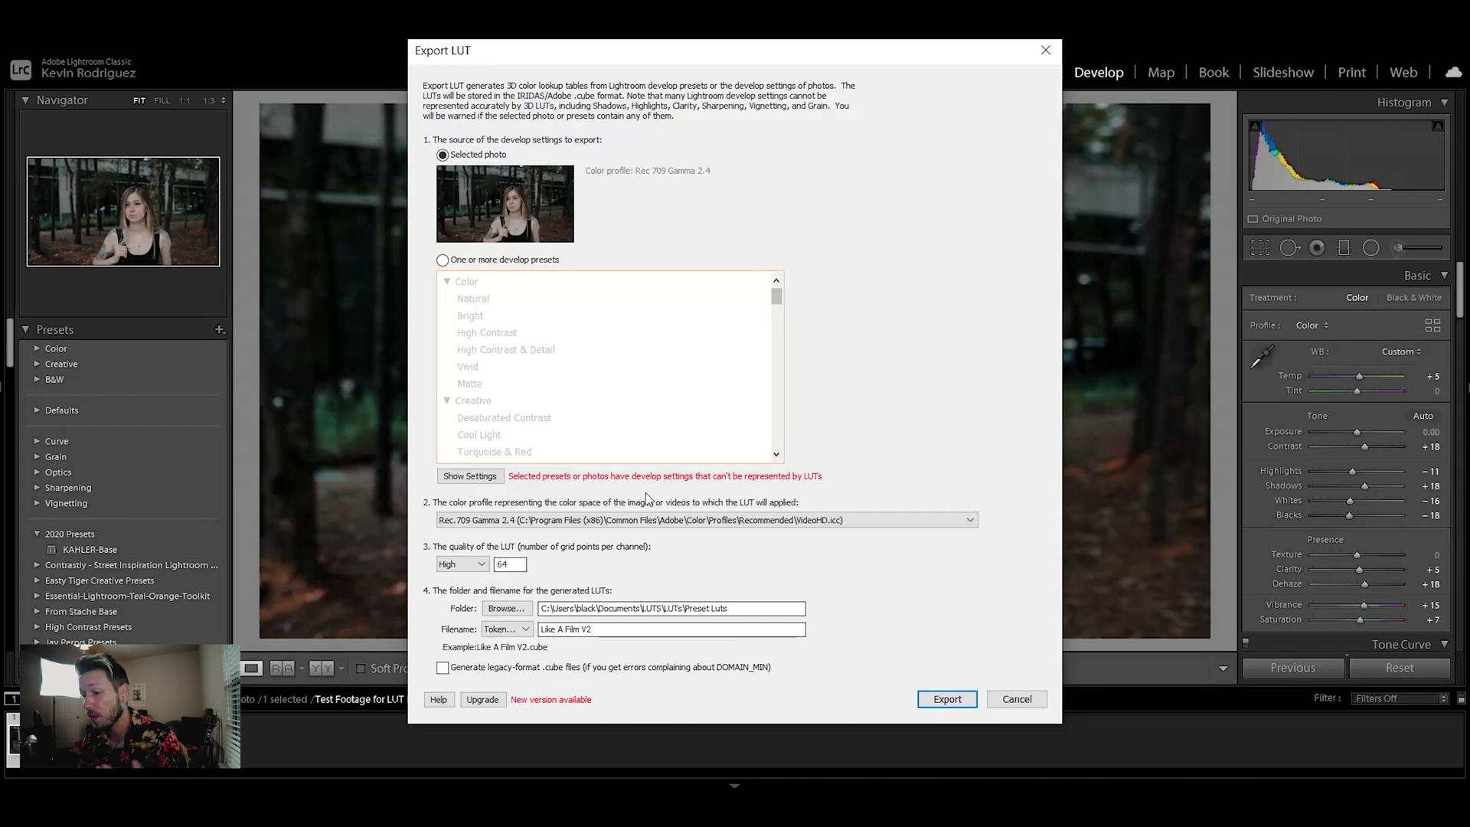
click(1015, 699)
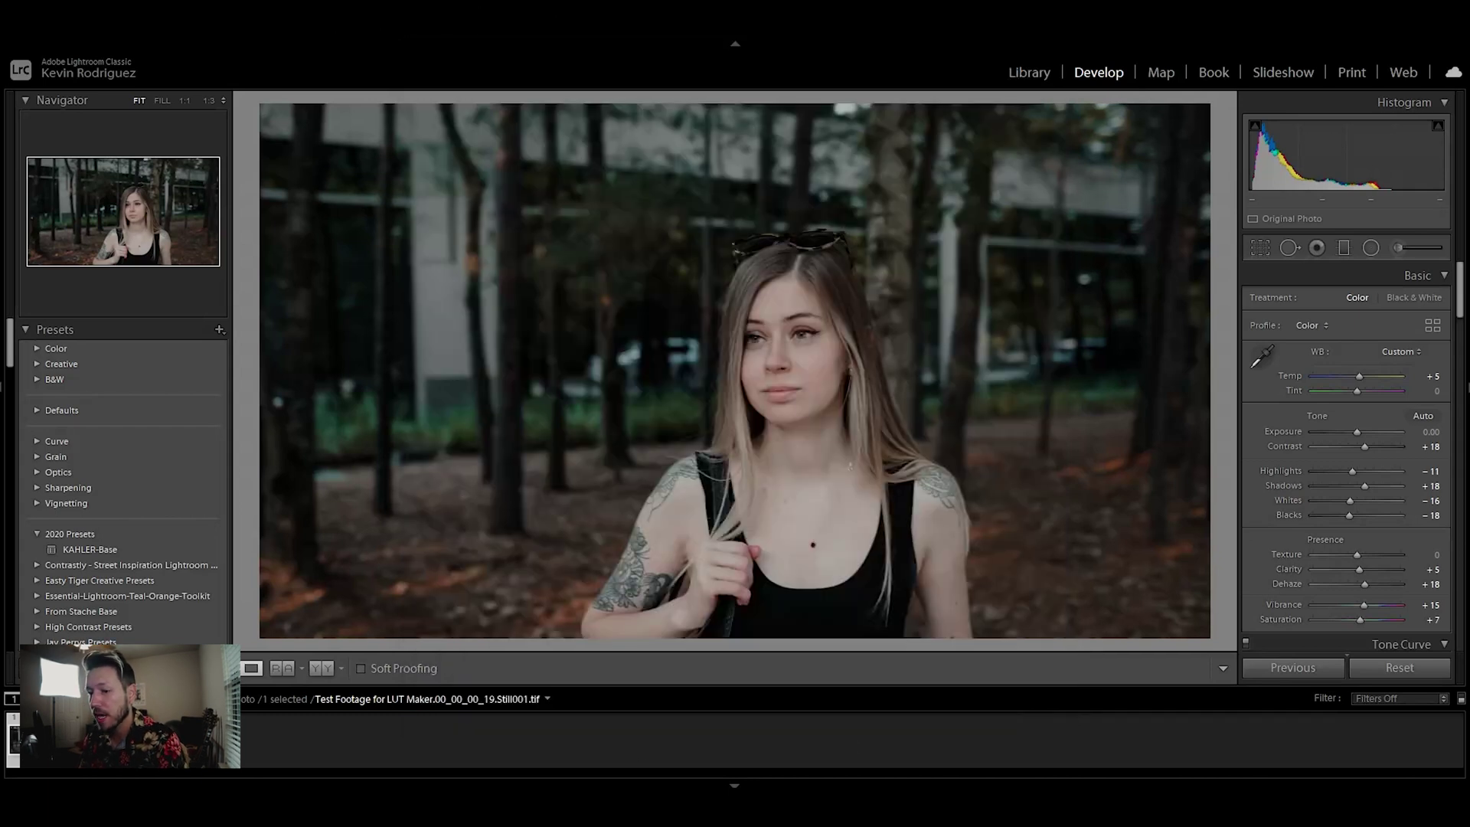
- Switch back to Premiere Pro and remove the adjustment layer on track V3 above the first clip
click(501, 735)
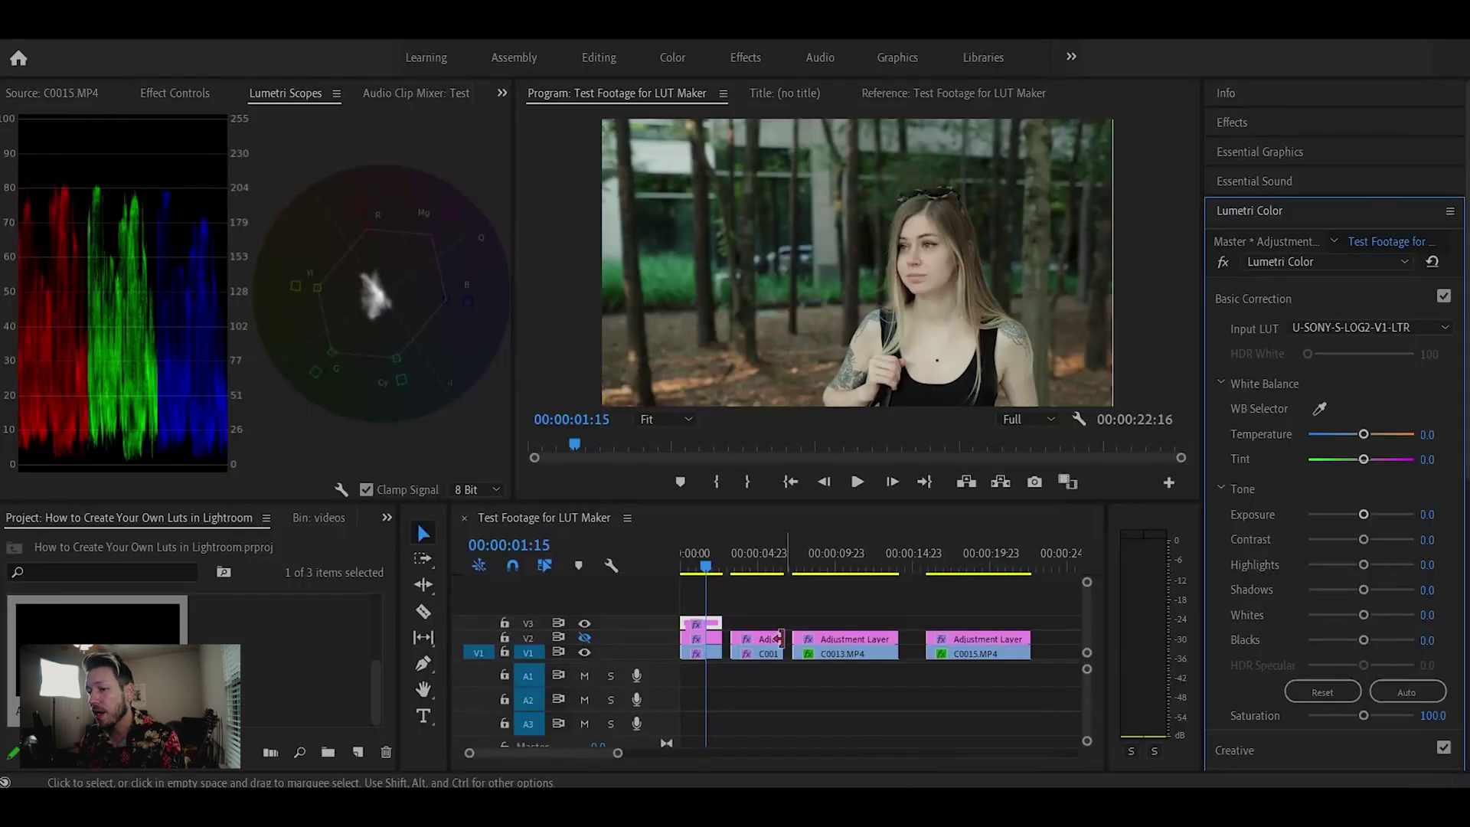
right_click(713, 627)
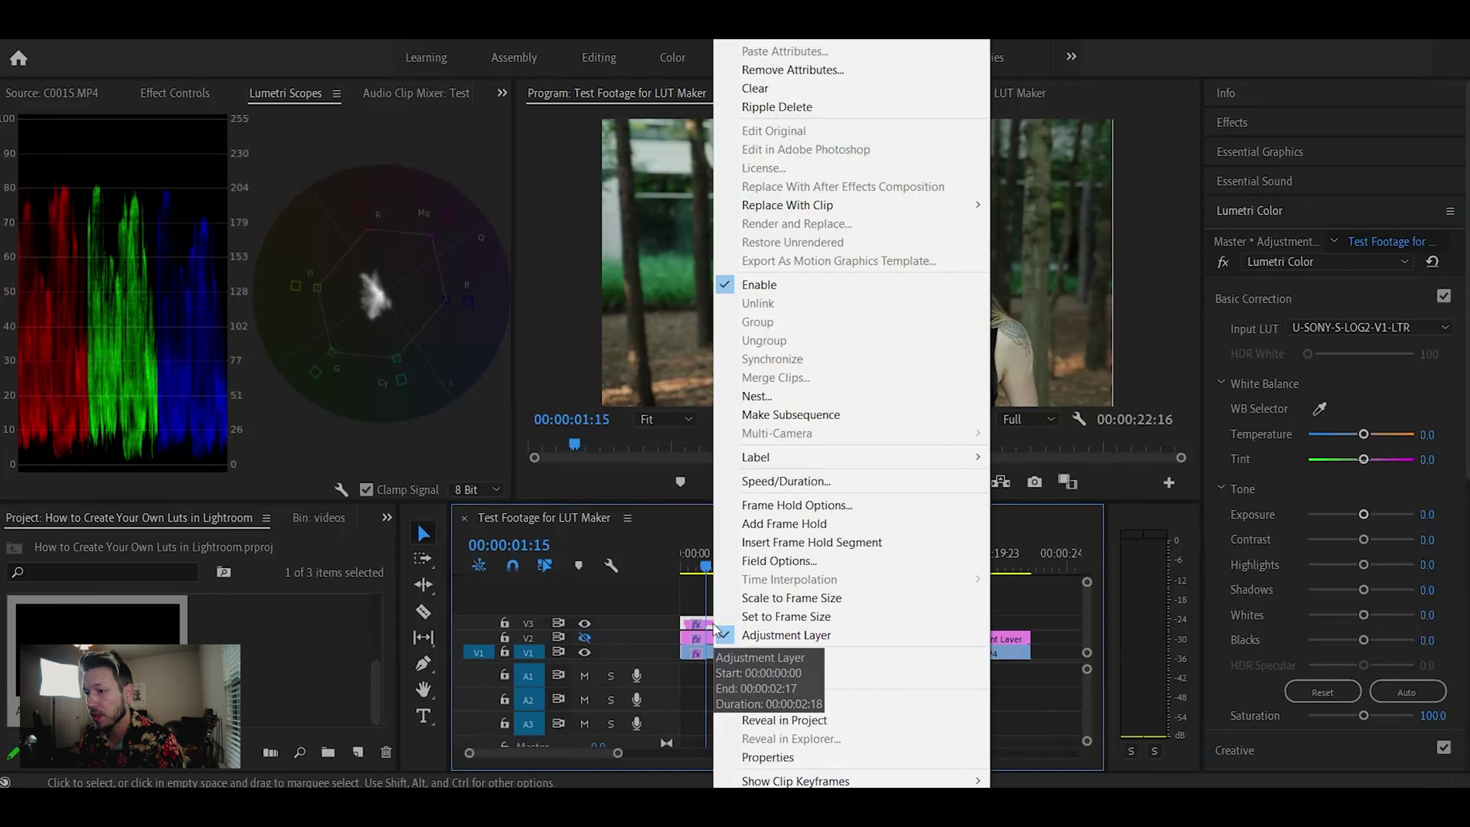
click(830, 89)
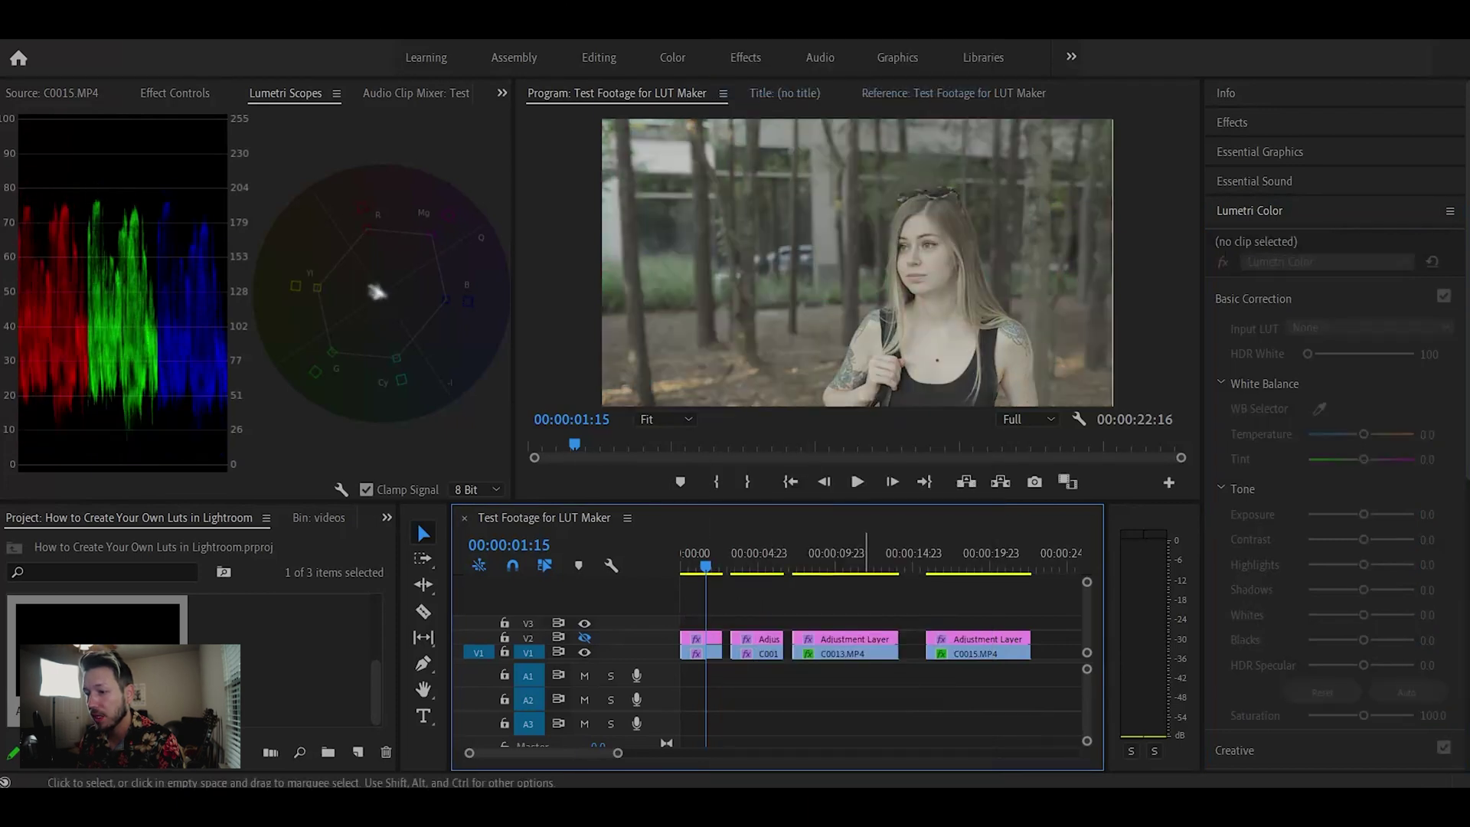
- Turn track V2's output back on and compare the first clip with its Basic Correction off and on
click(586, 637)
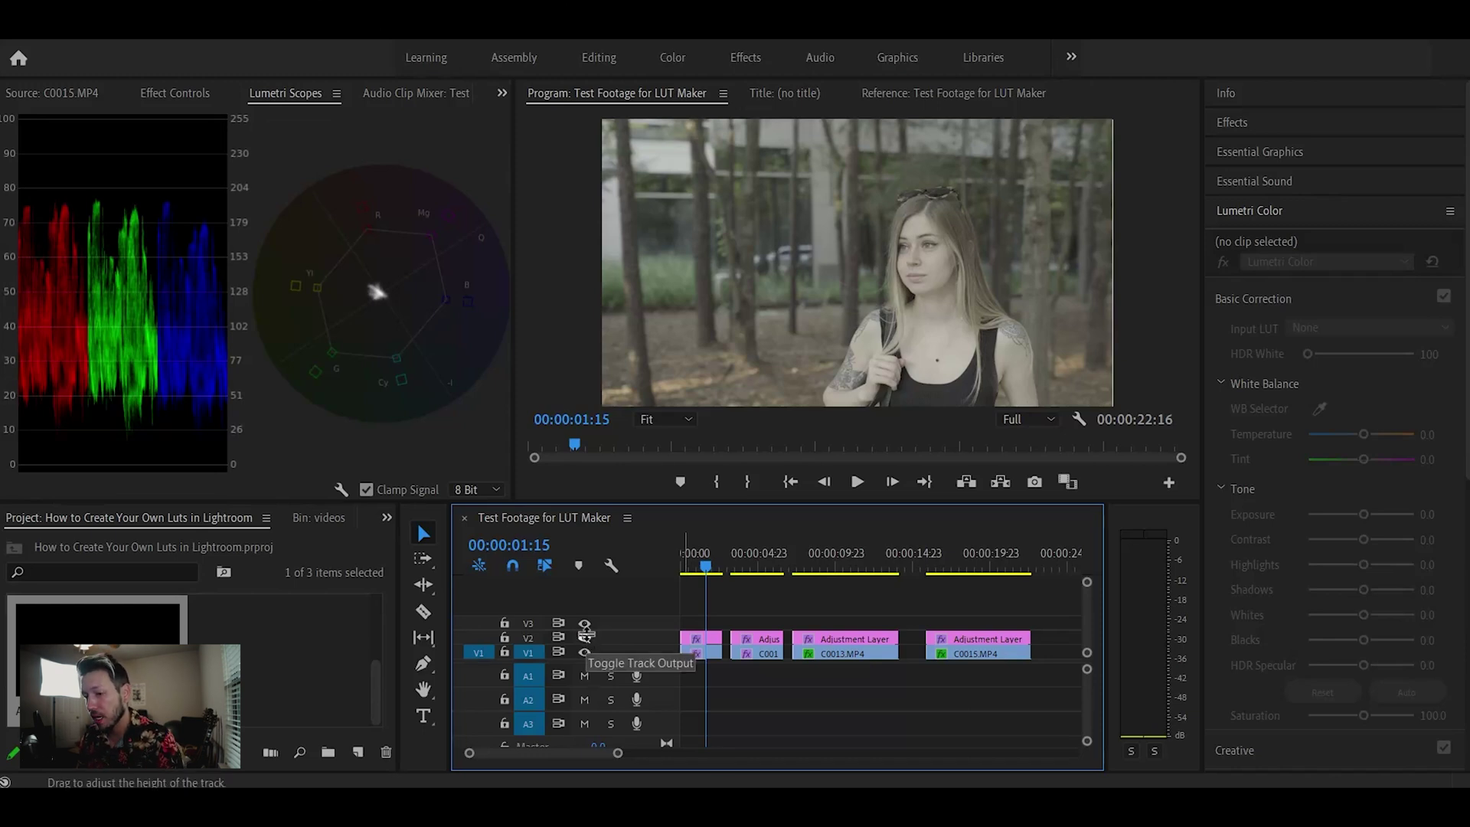
click(585, 639)
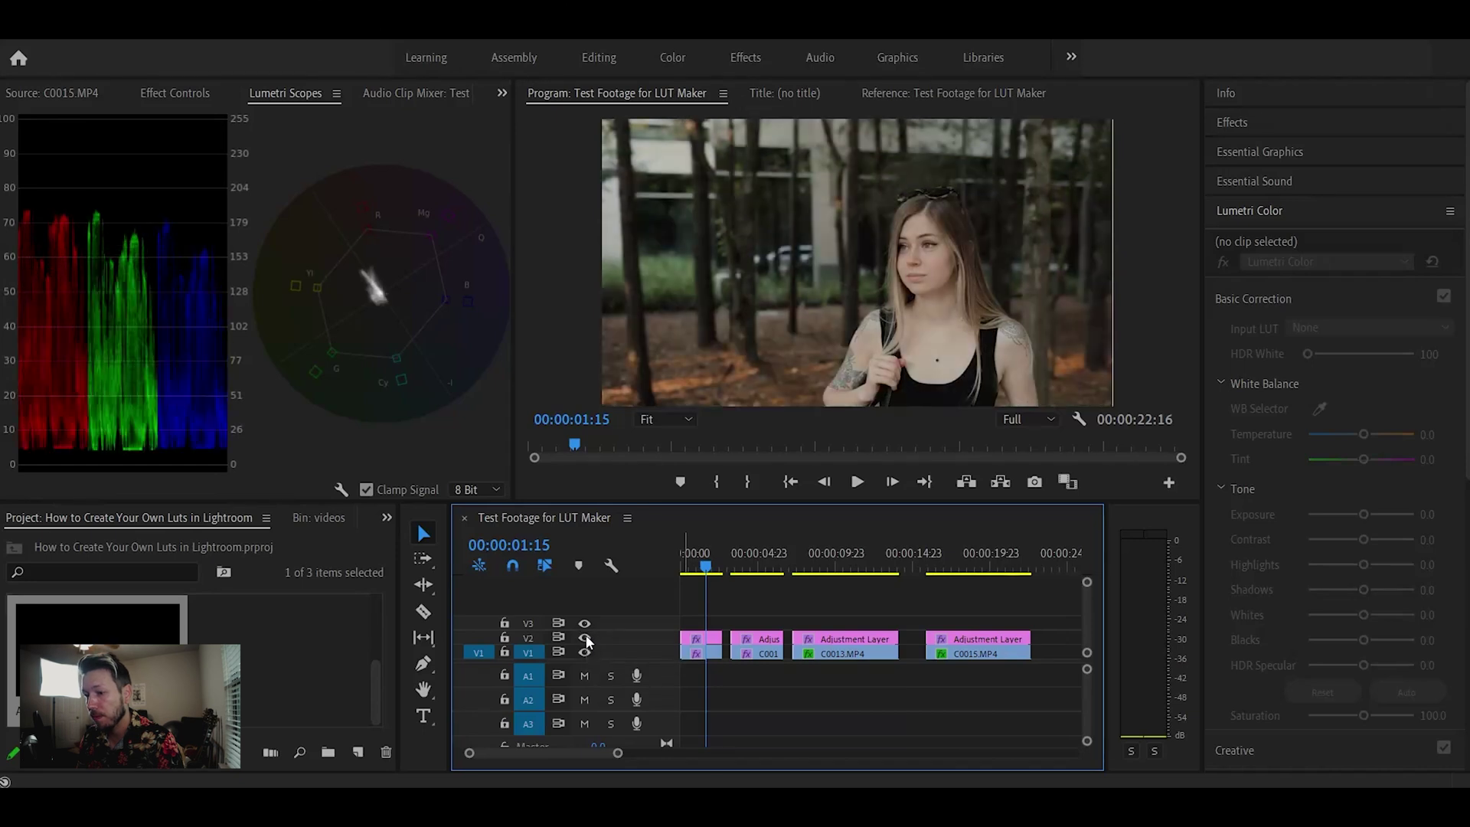
click(711, 653)
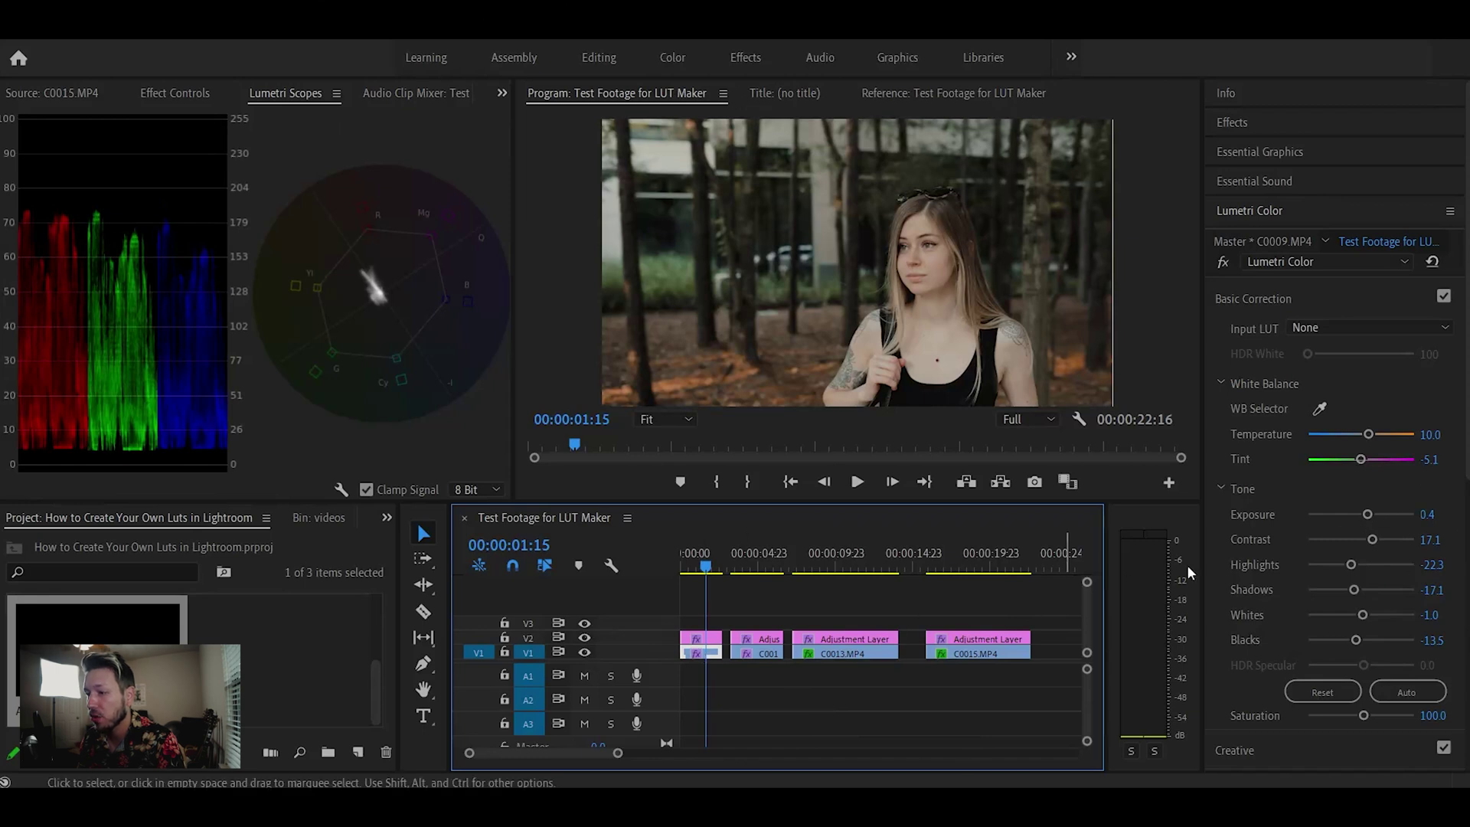
click(1444, 297)
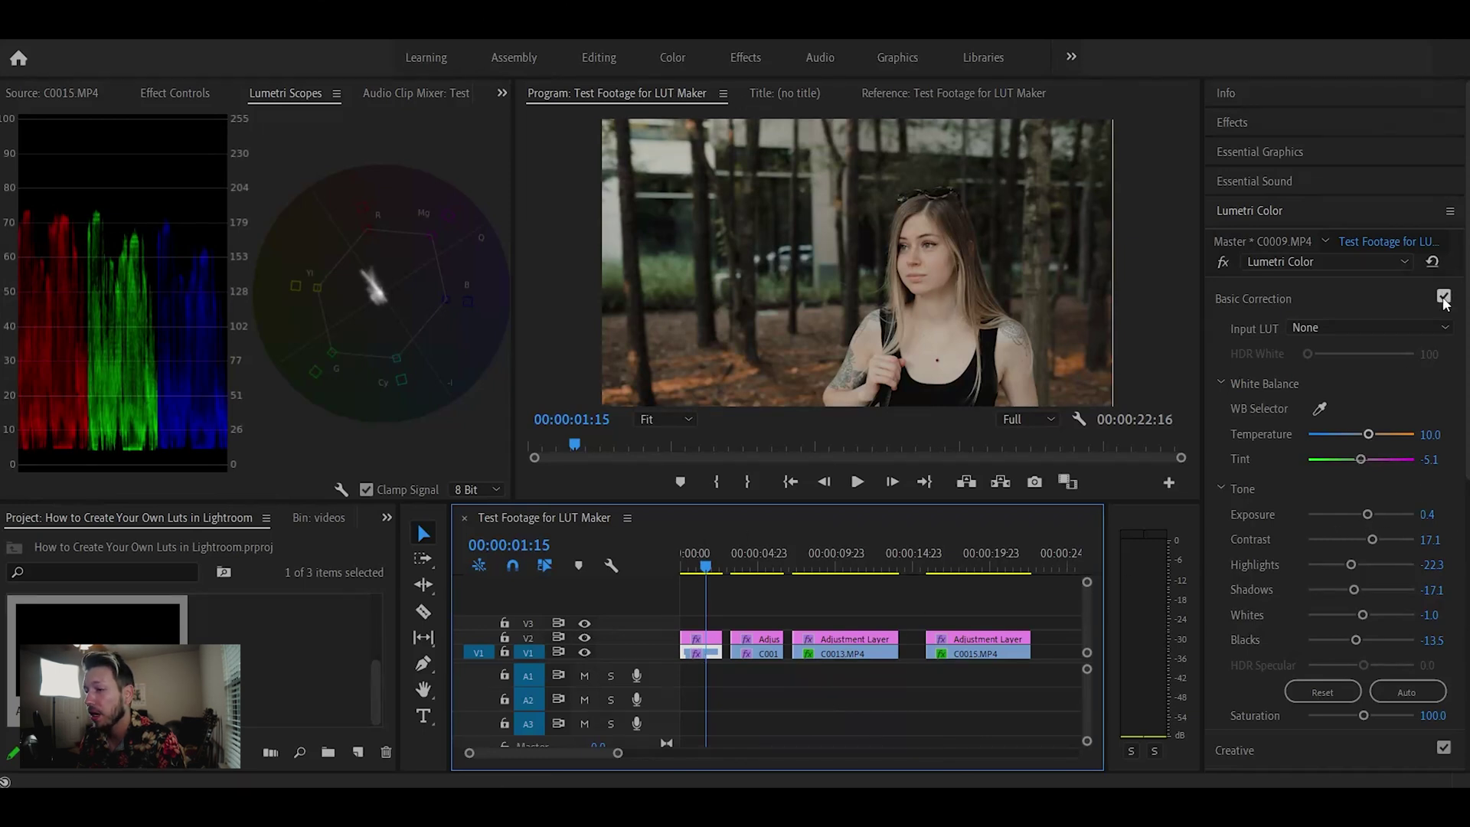
click(1443, 298)
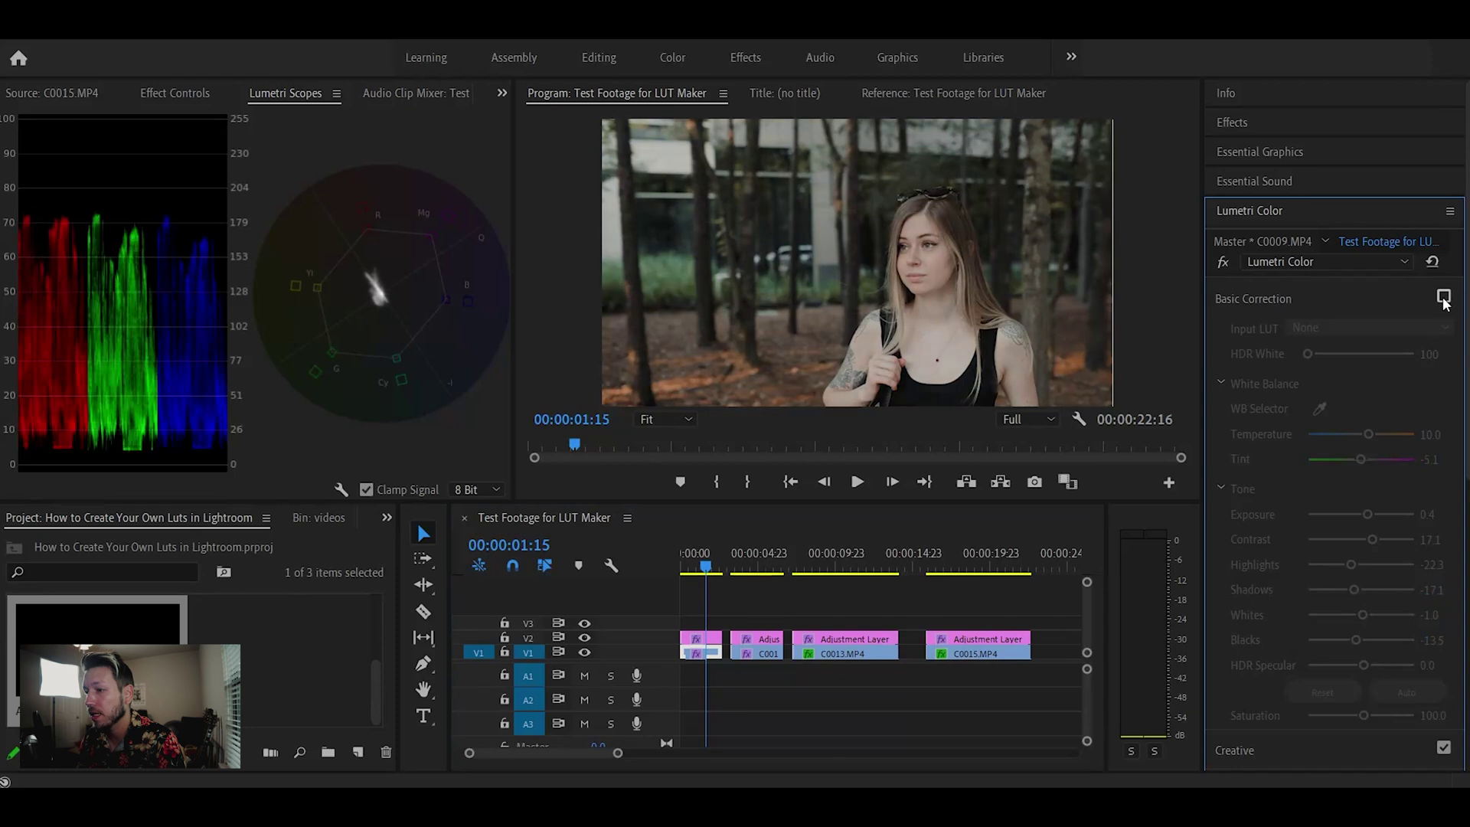
click(1443, 298)
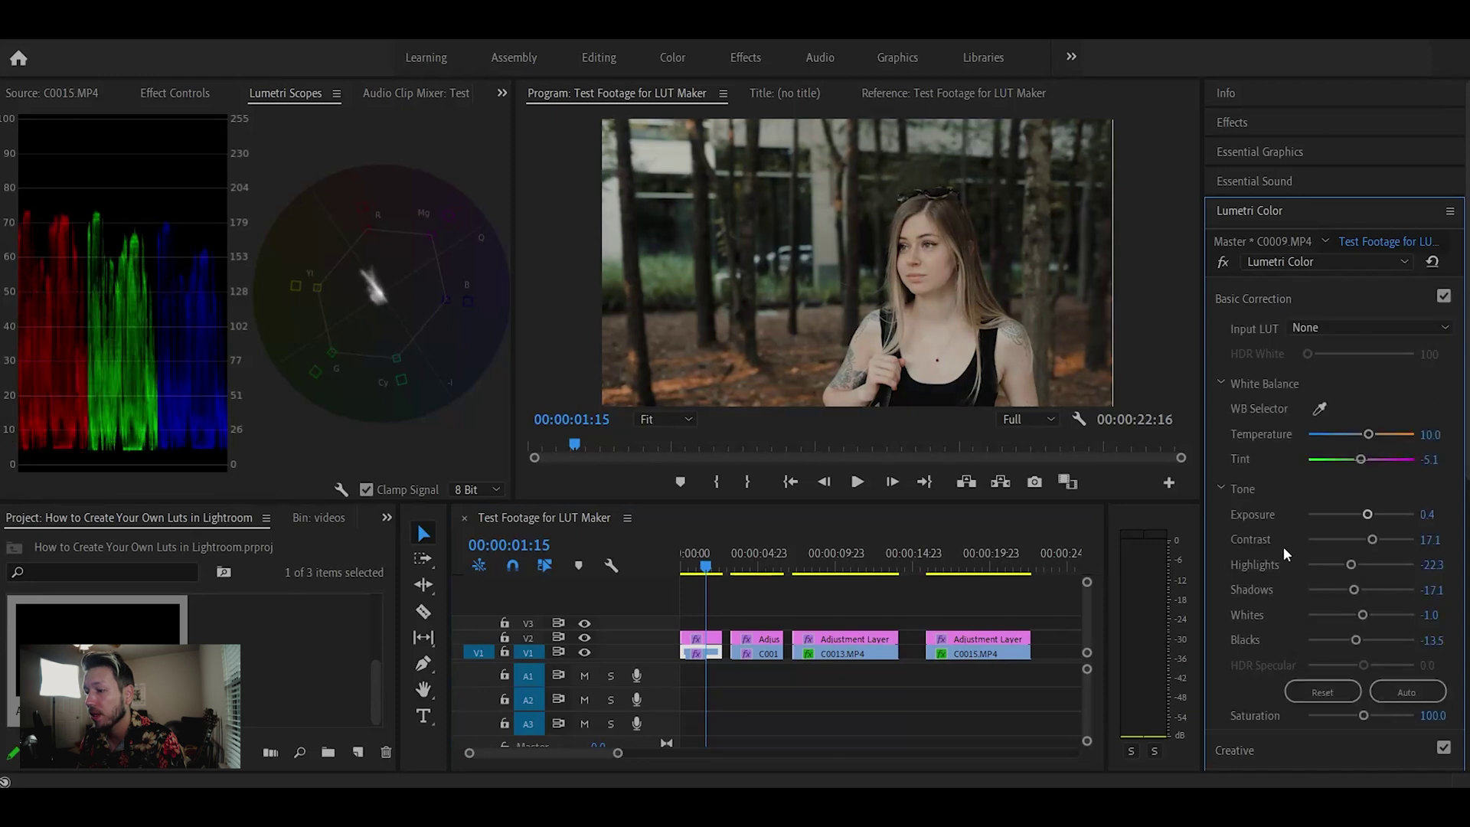
- Look through the first clip's Creative section and preview its HSL Secondary key with the Color/Gray mask
scroll(1283, 547, down, 2)
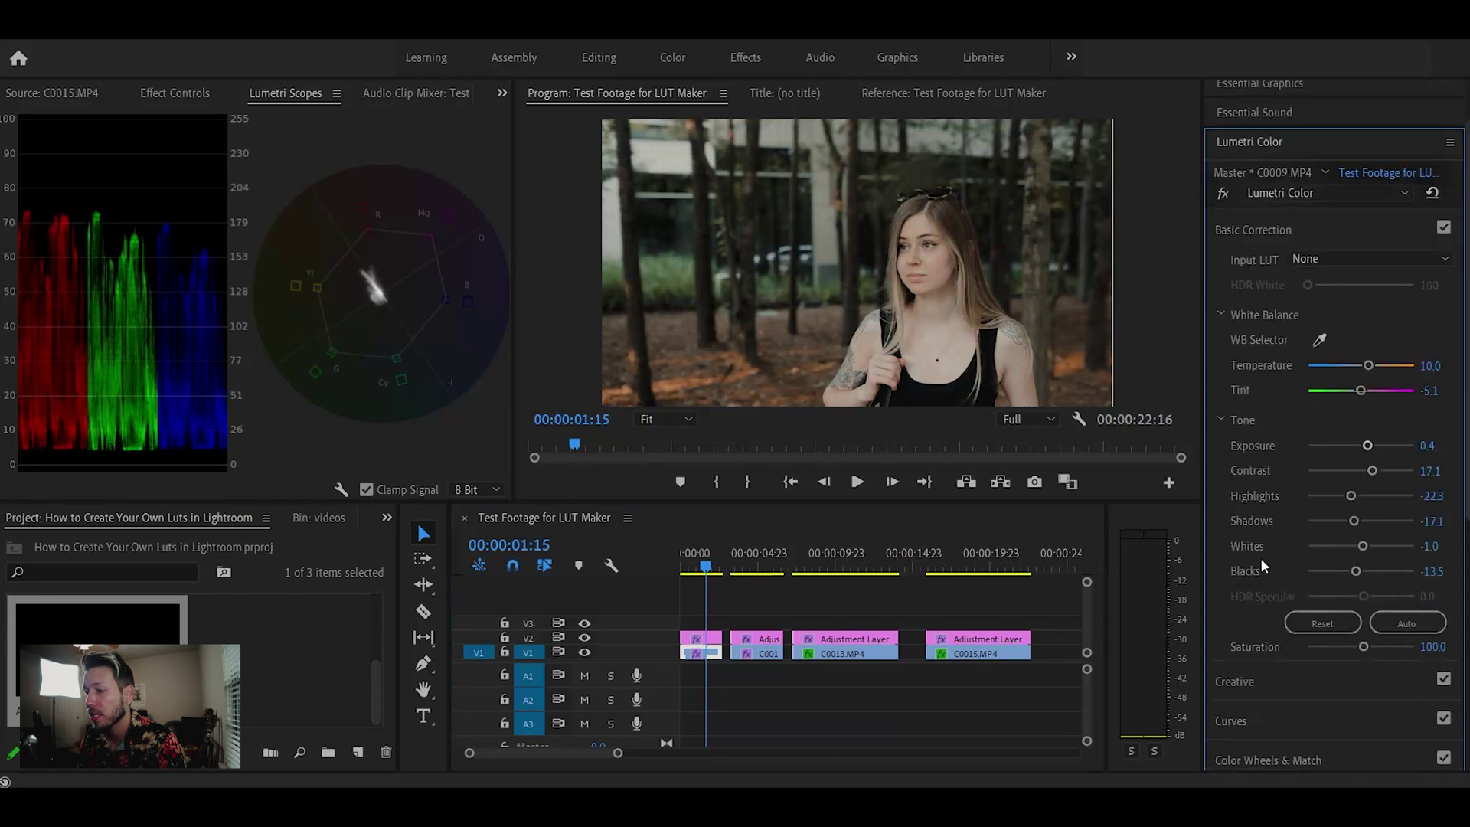
click(1263, 678)
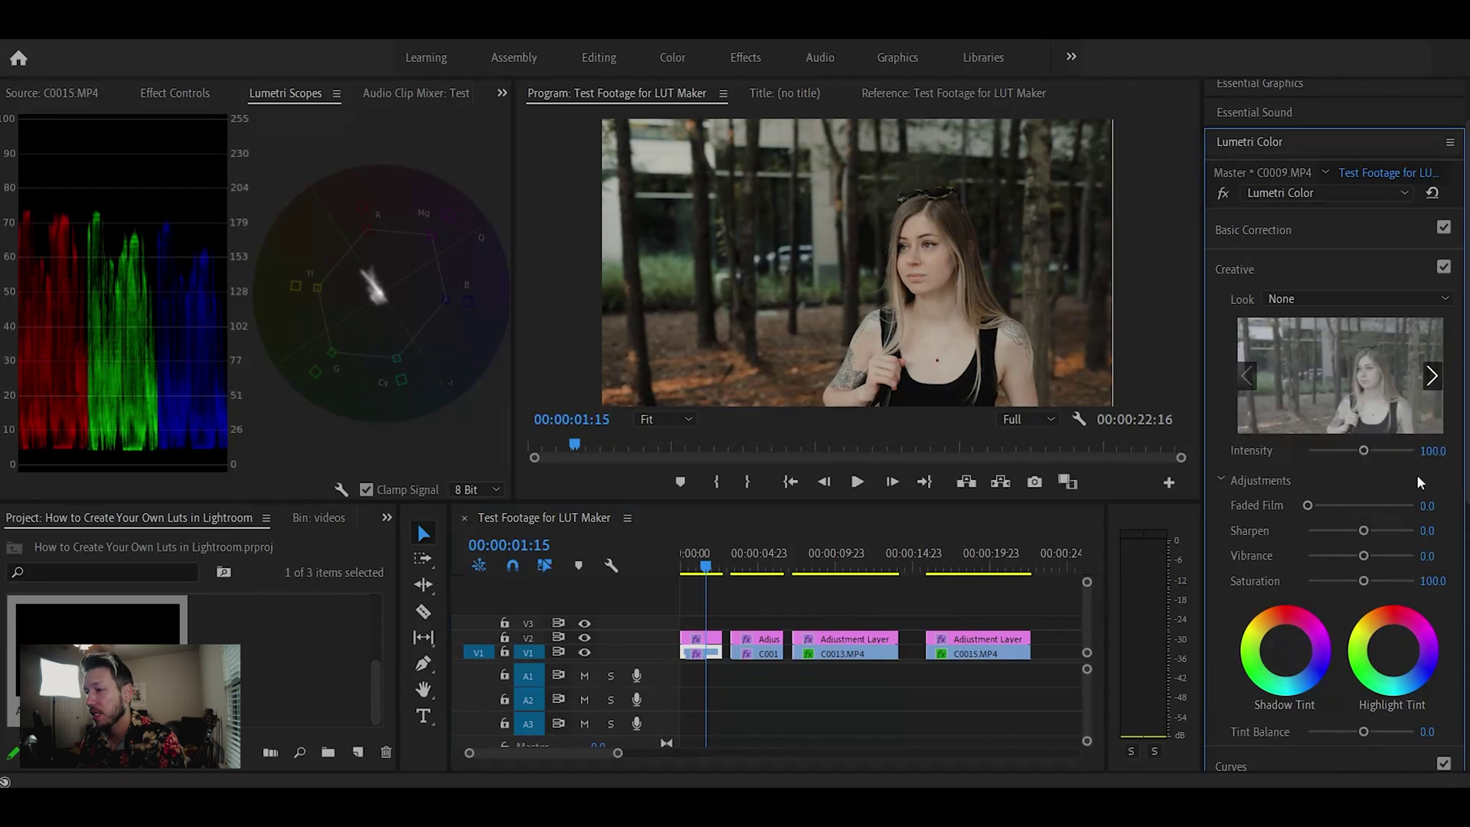
click(1306, 268)
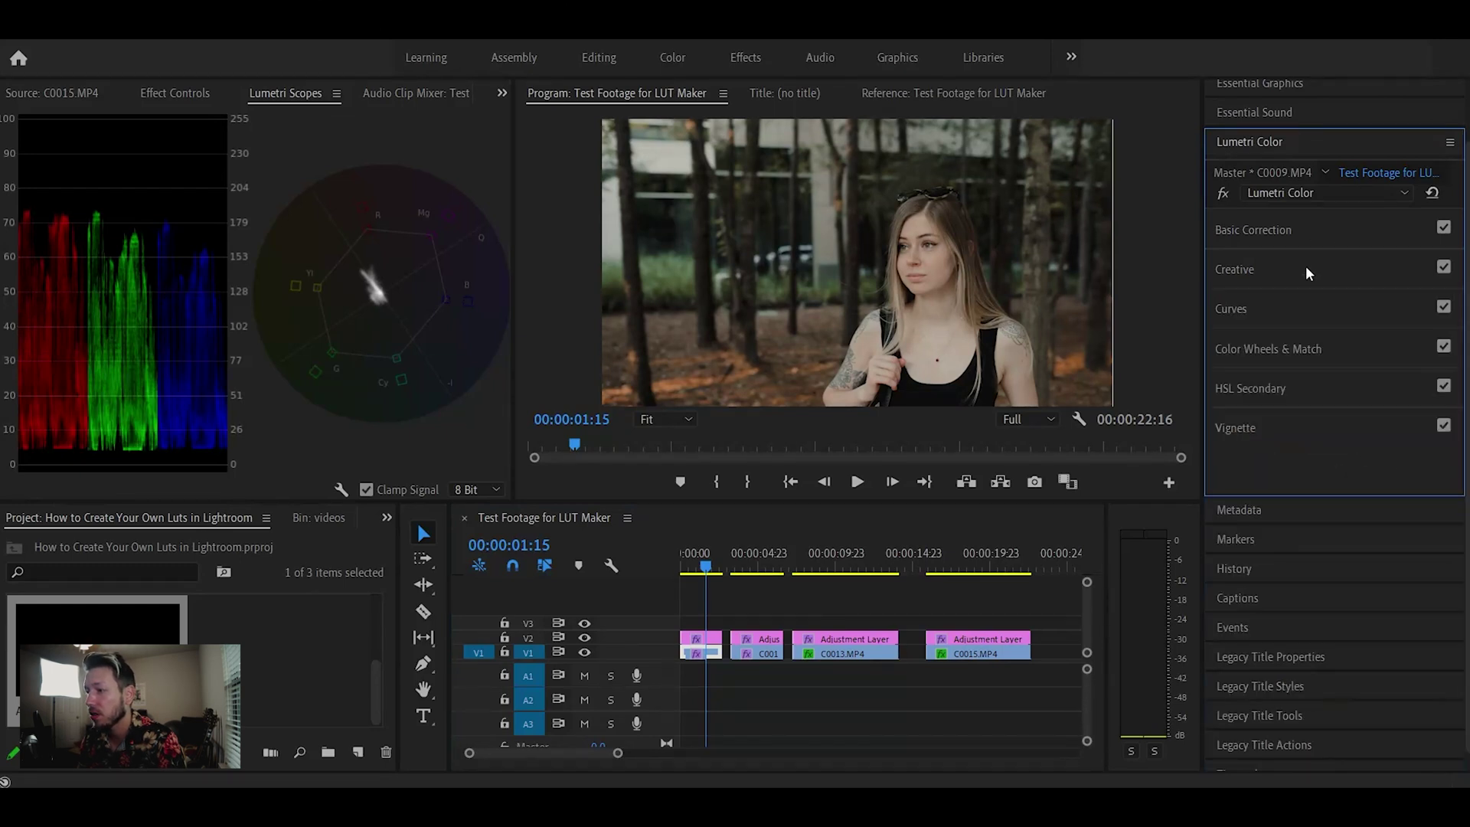
click(1276, 386)
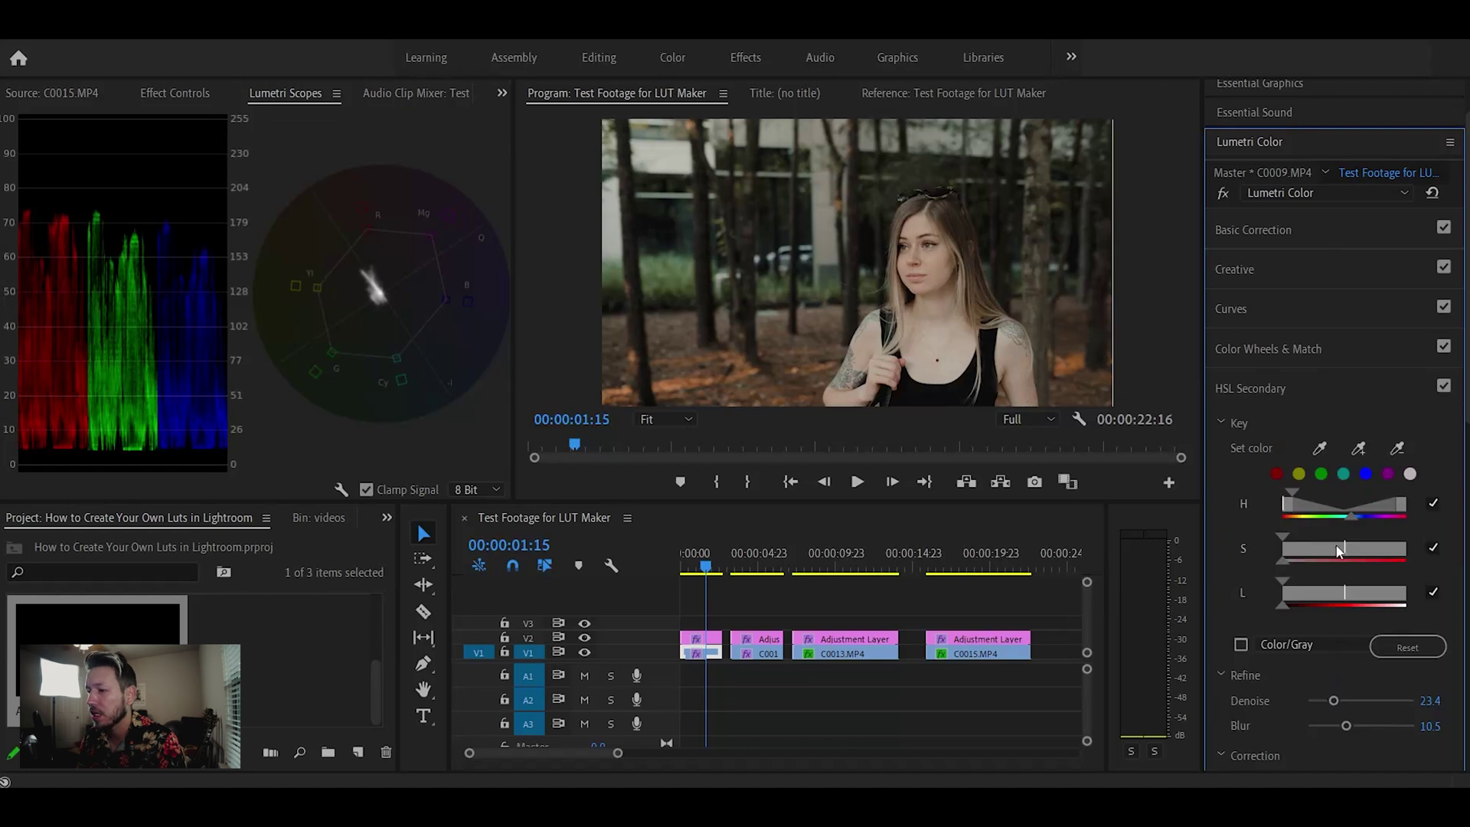
scroll(1231, 534, down, 2)
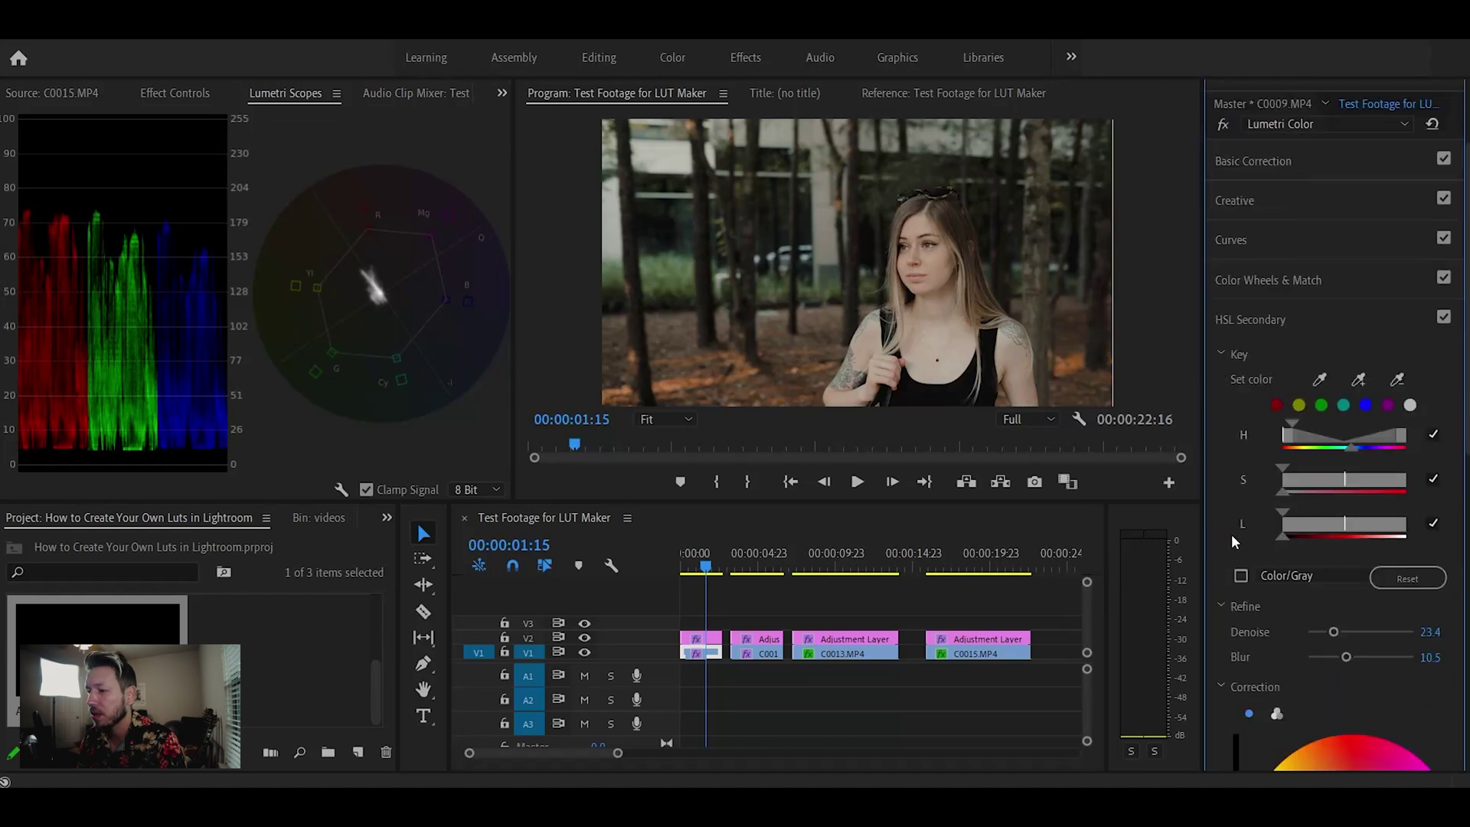
click(1240, 576)
click(1241, 575)
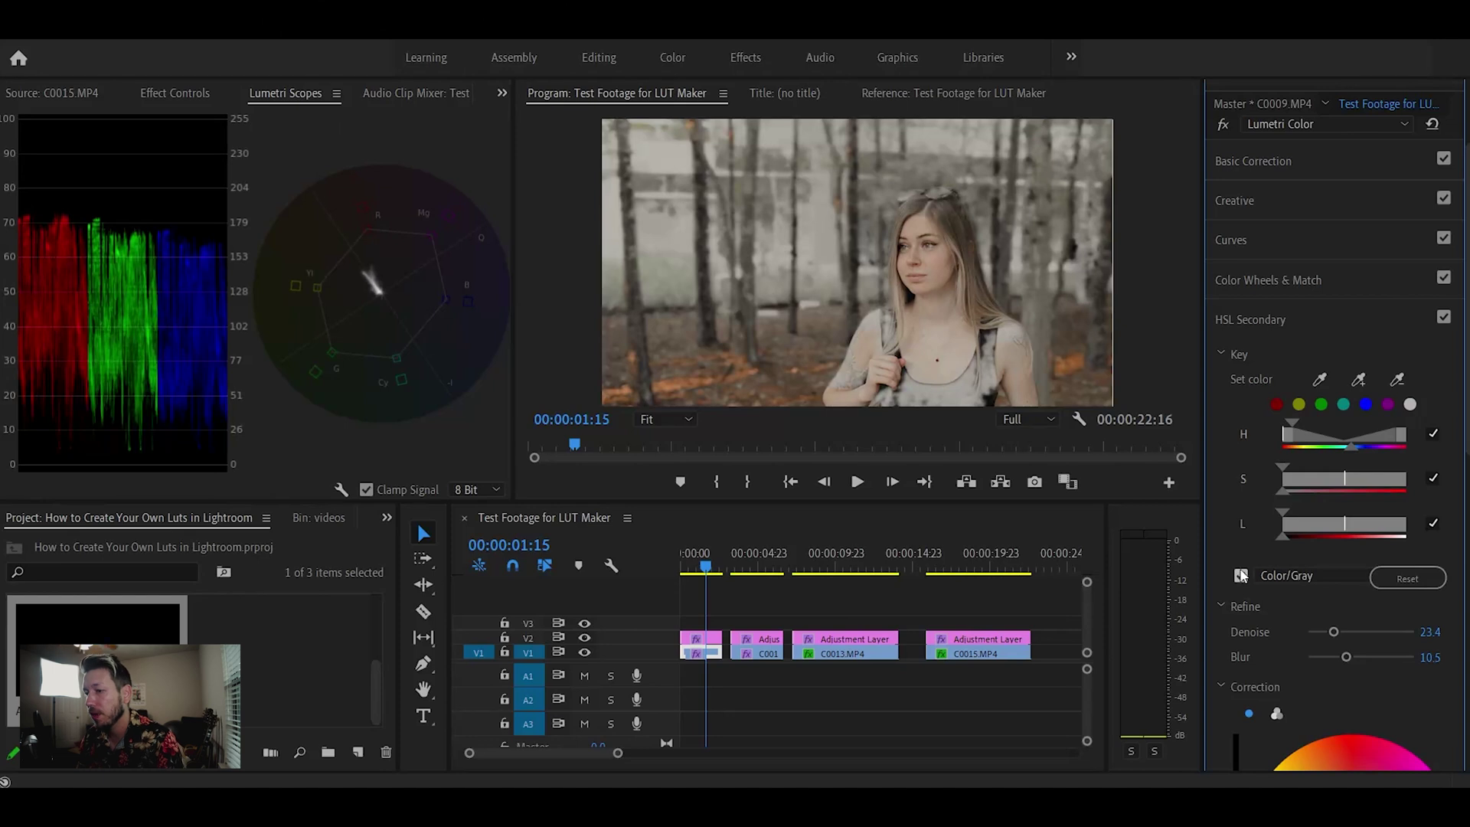
click(1240, 576)
- Review the first clip's HSL Secondary correction settings and compare the shot with that section off and on
scroll(1242, 648, down, 2)
scroll(1242, 648, down, 2)
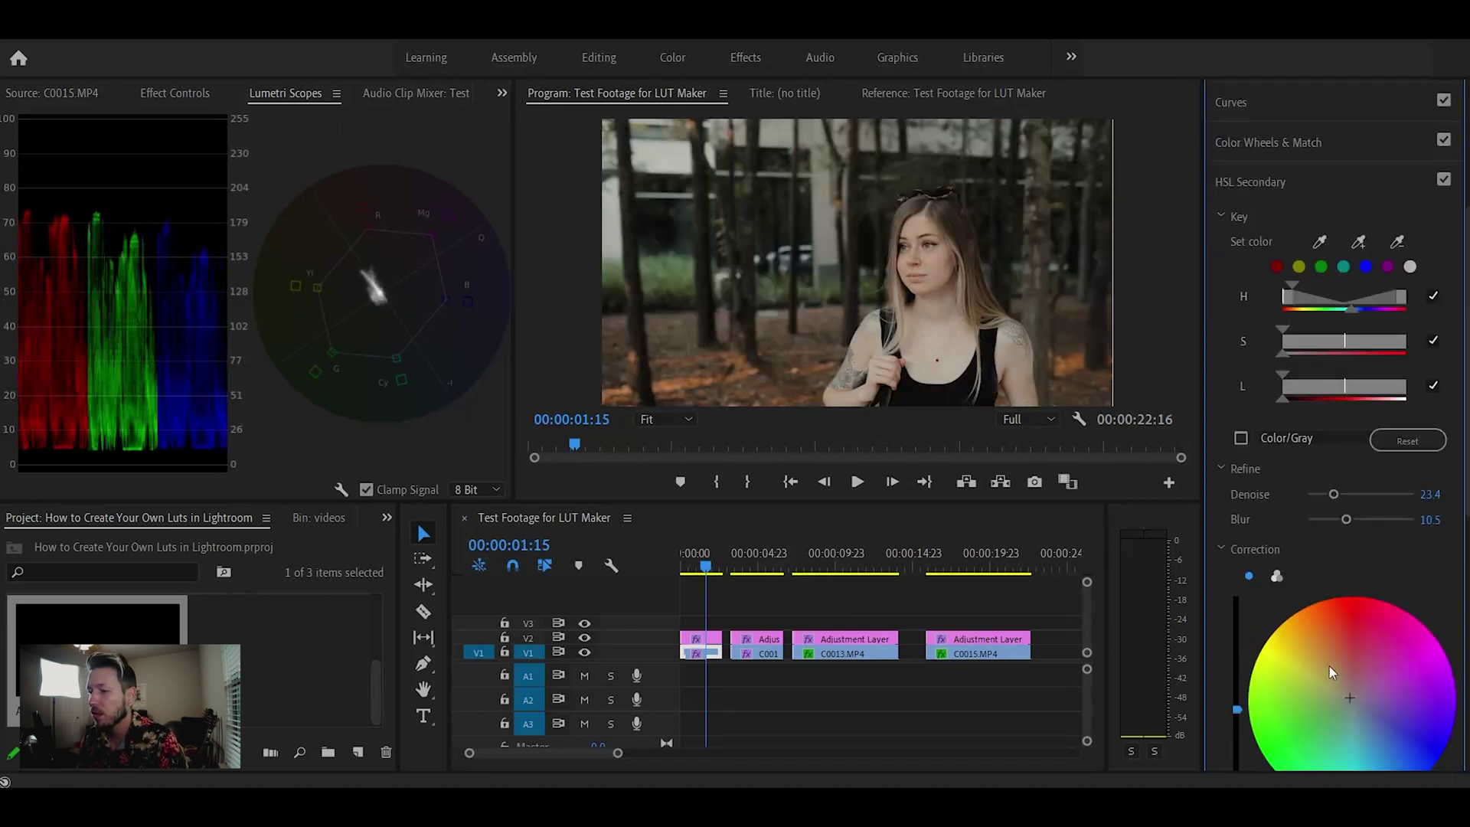
scroll(1267, 630, down, 2)
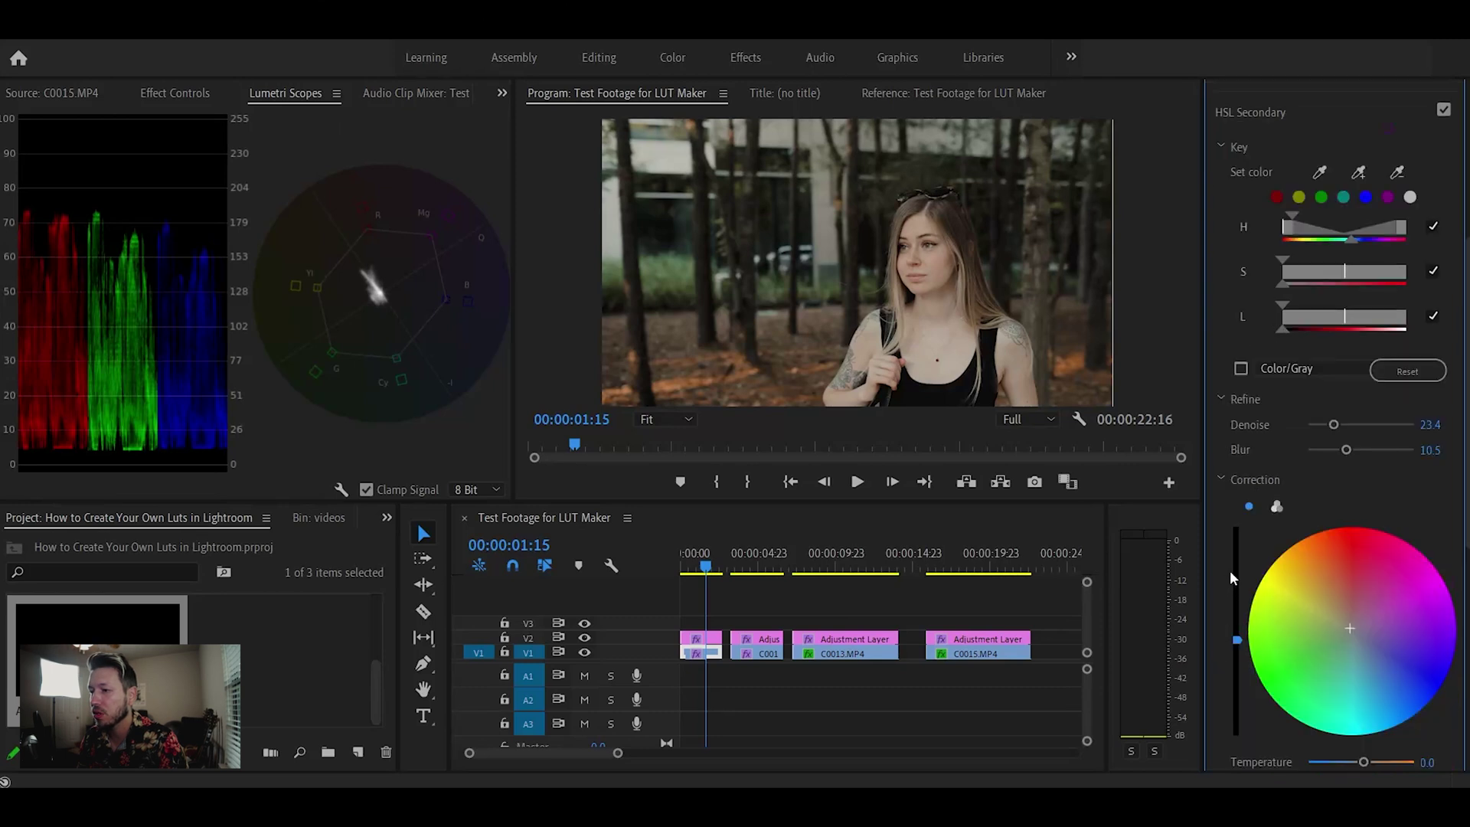
scroll(1230, 571, down, 2)
scroll(1318, 359, up, 2)
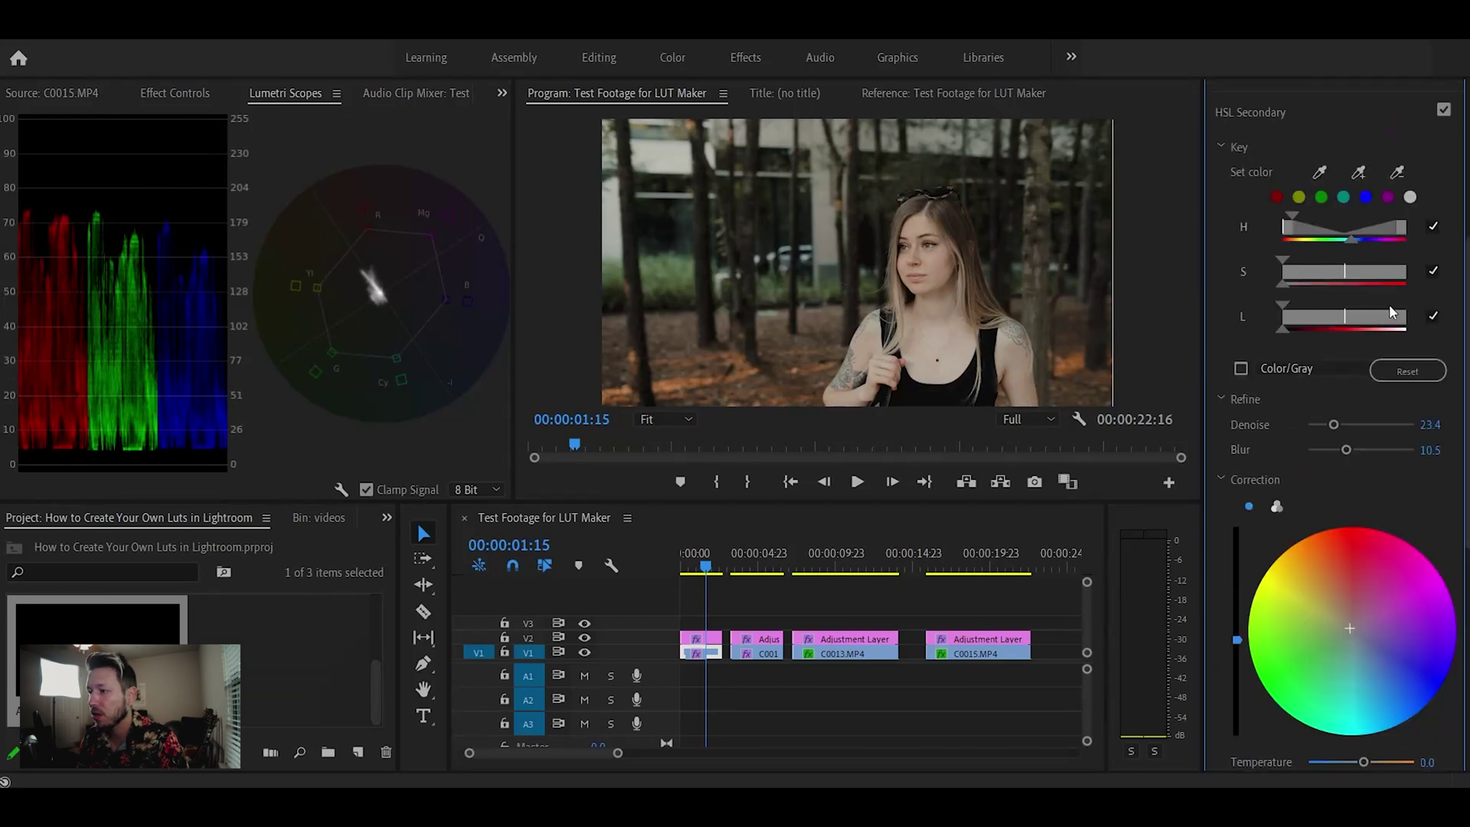
click(1443, 111)
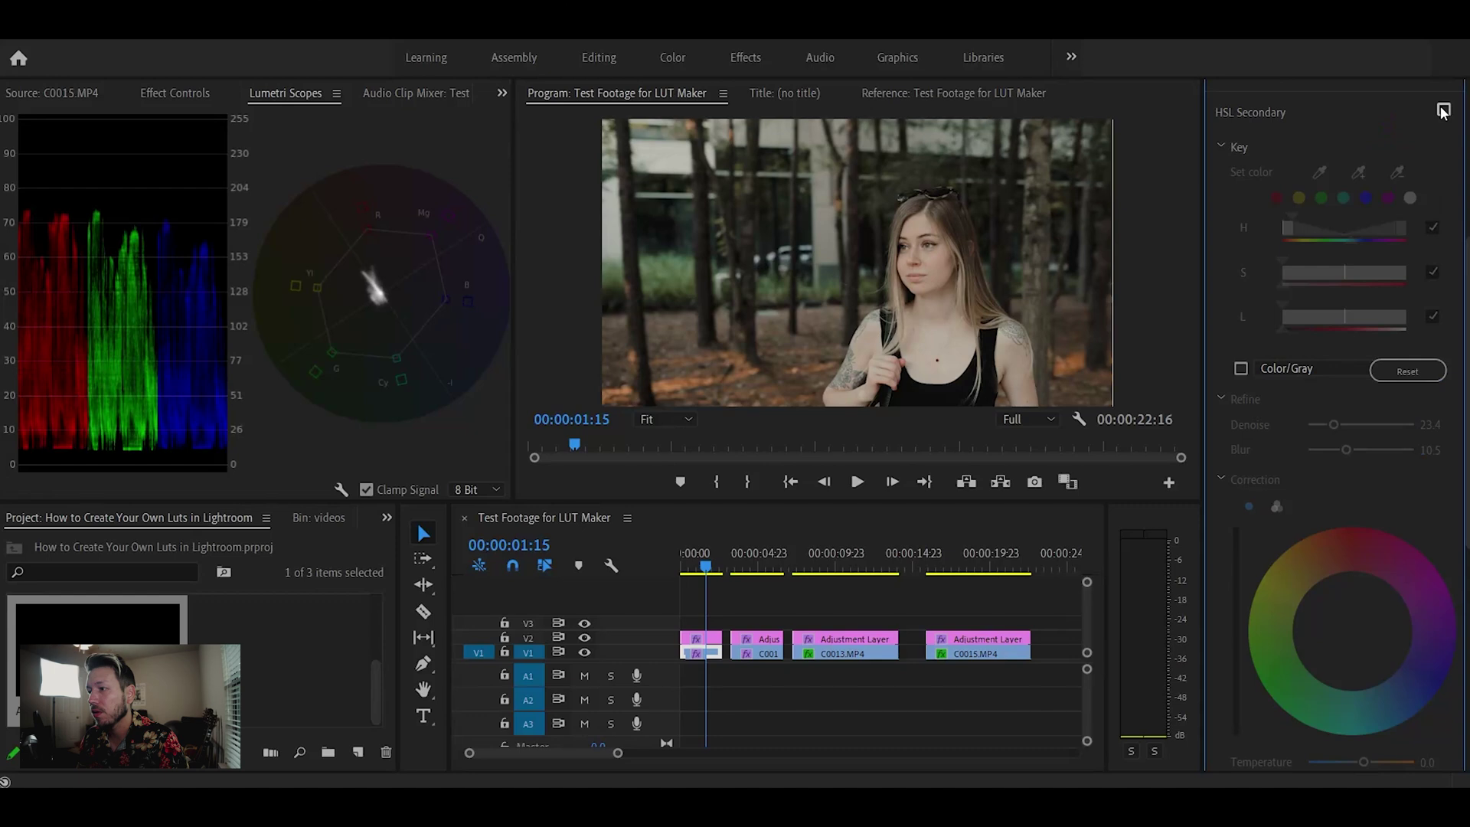
click(1443, 111)
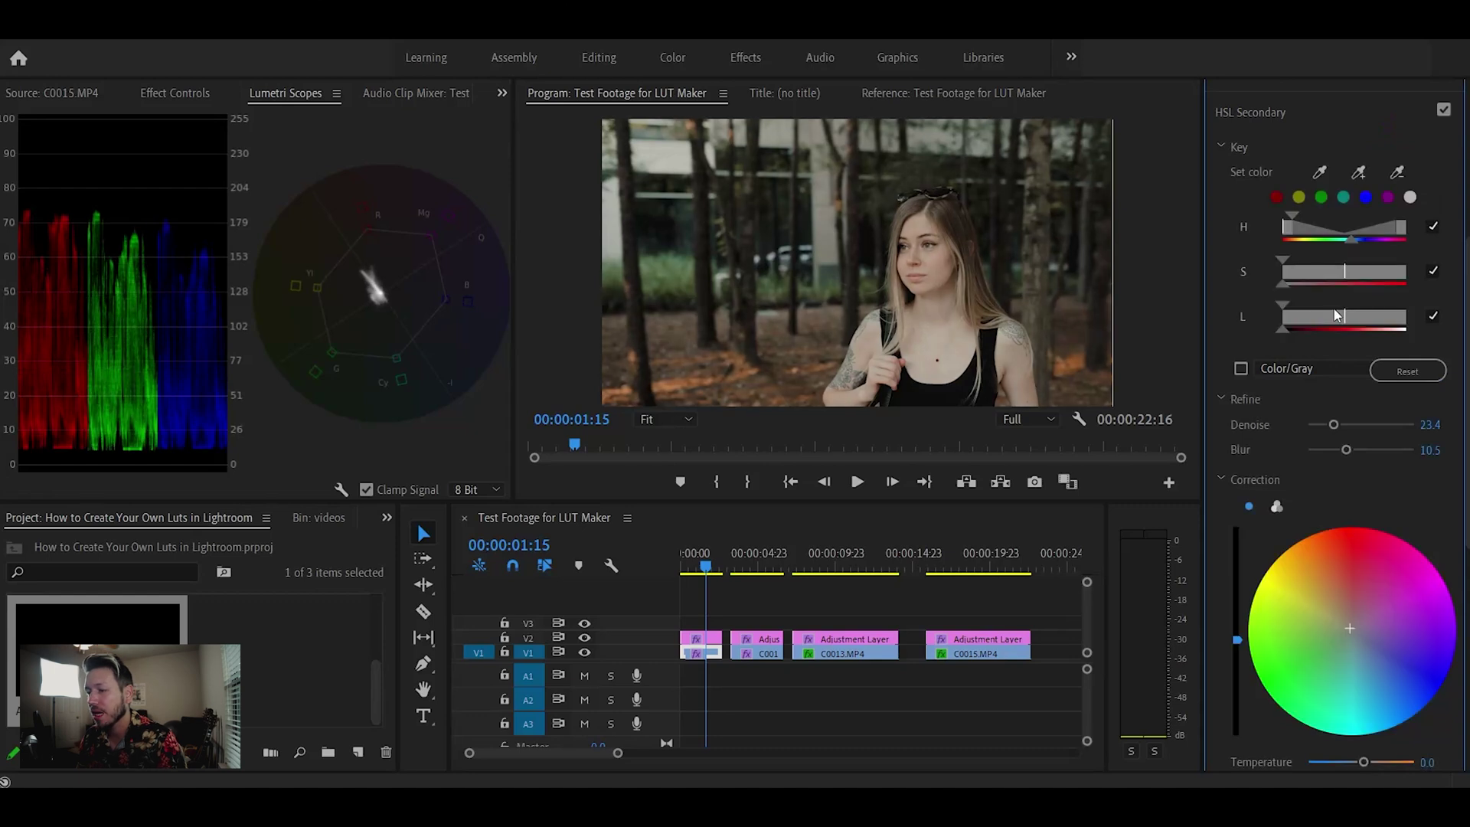
scroll(1263, 493, down, 1)
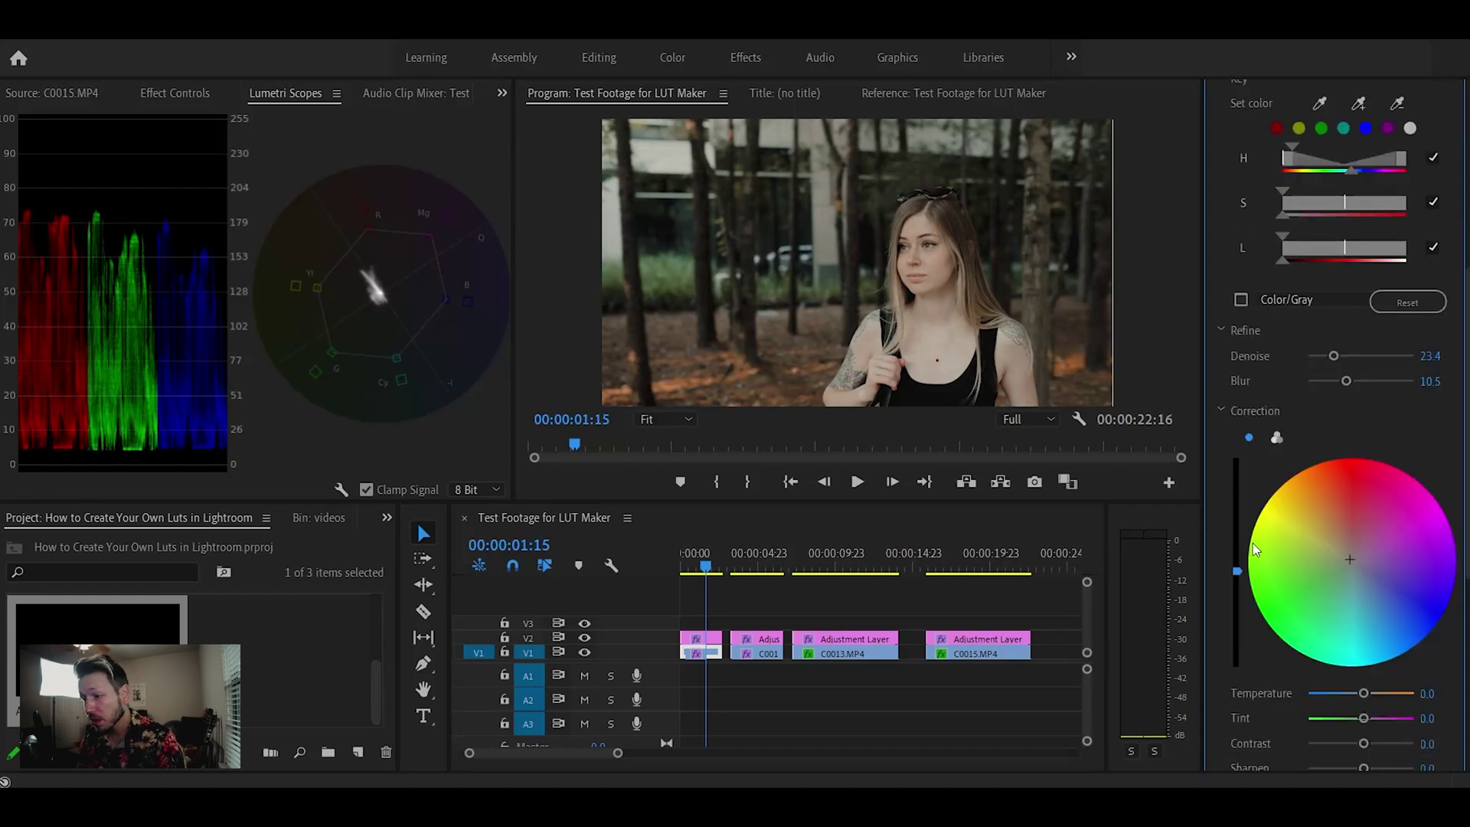
scroll(1225, 294, up, 1)
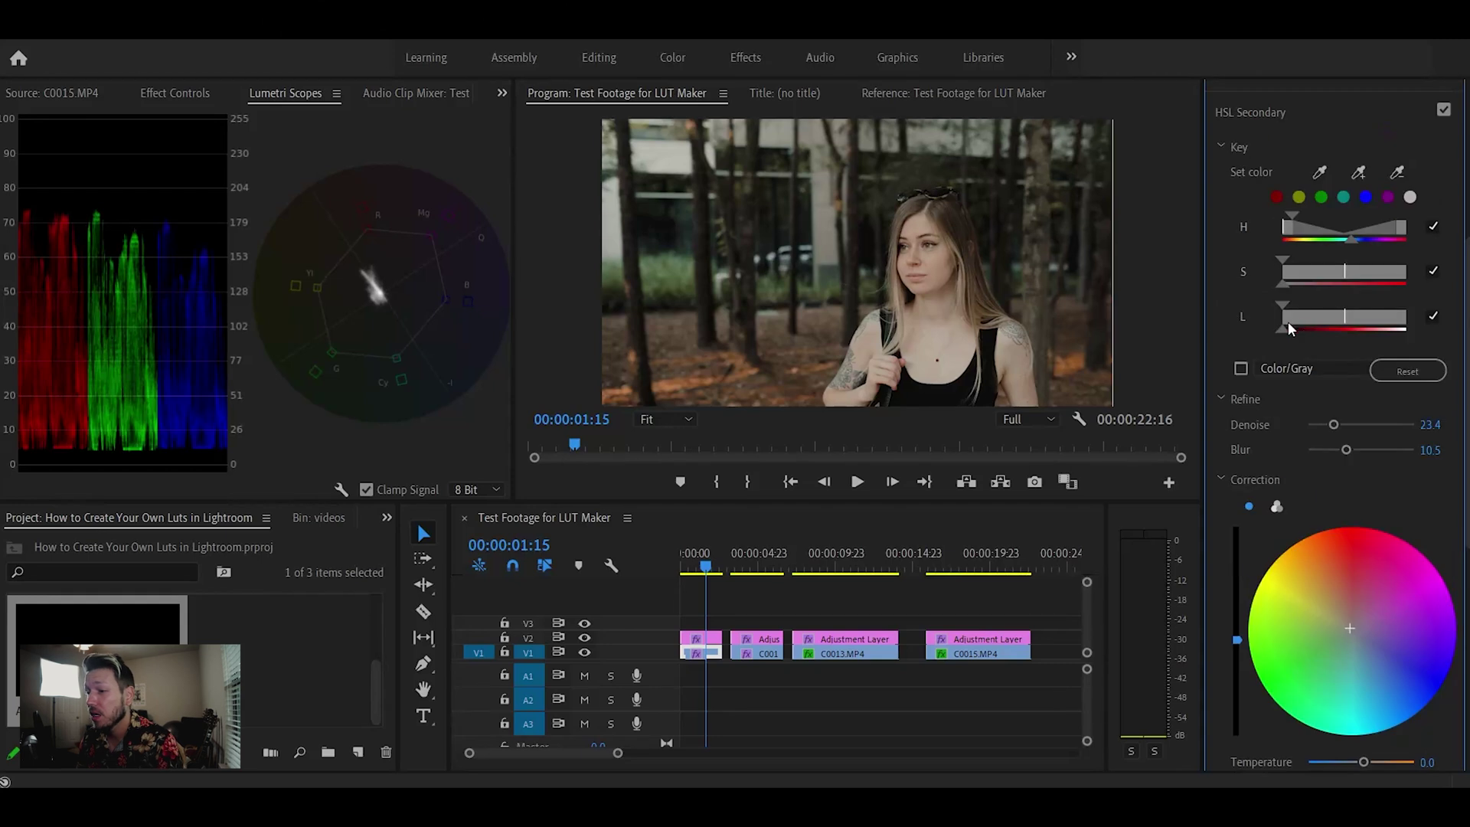
- Play the graded first clip from the start of the sequence and stop playback
click(775, 588)
key(Home)
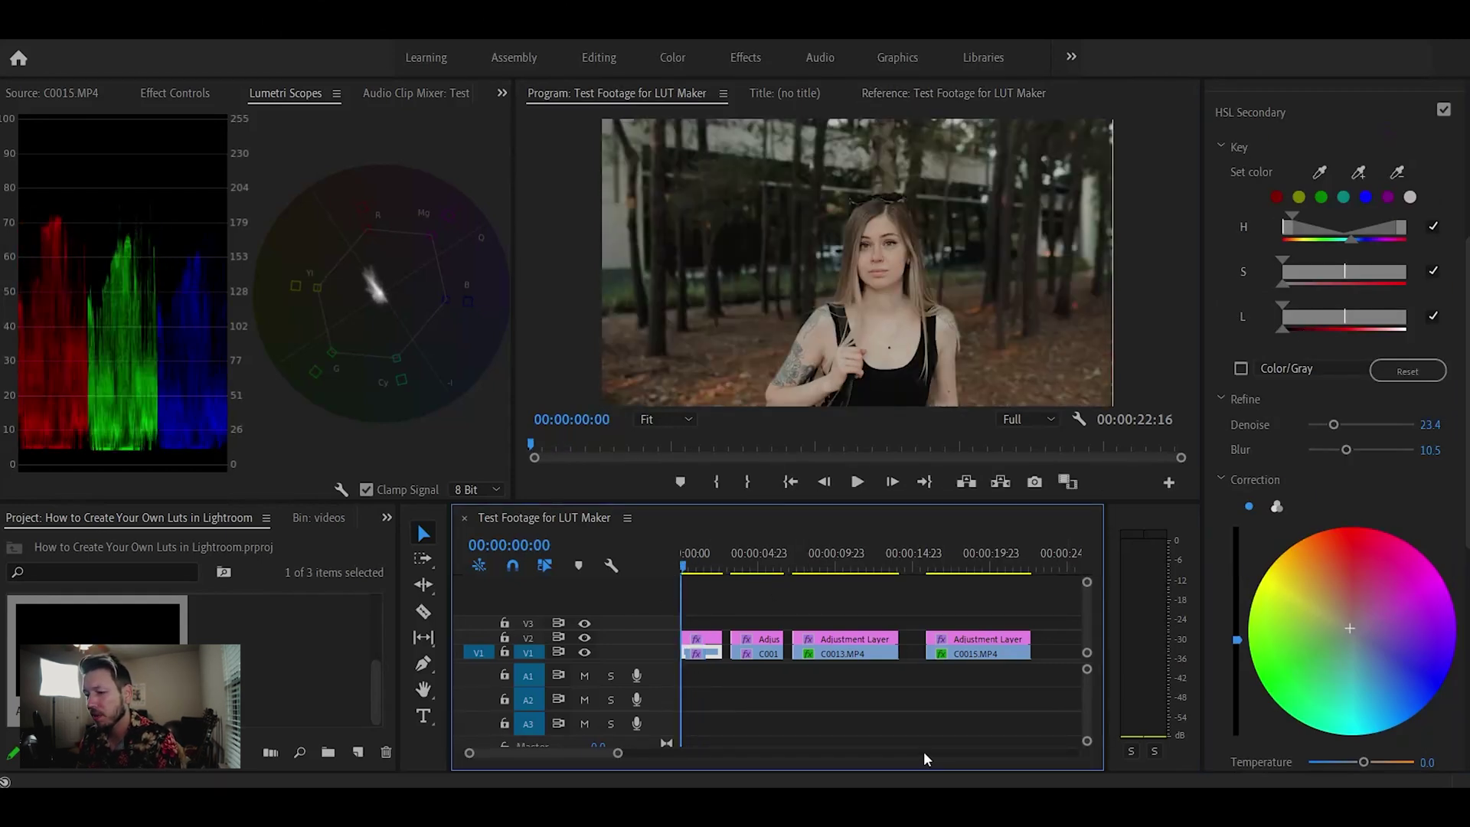
mouse_move(491, 805)
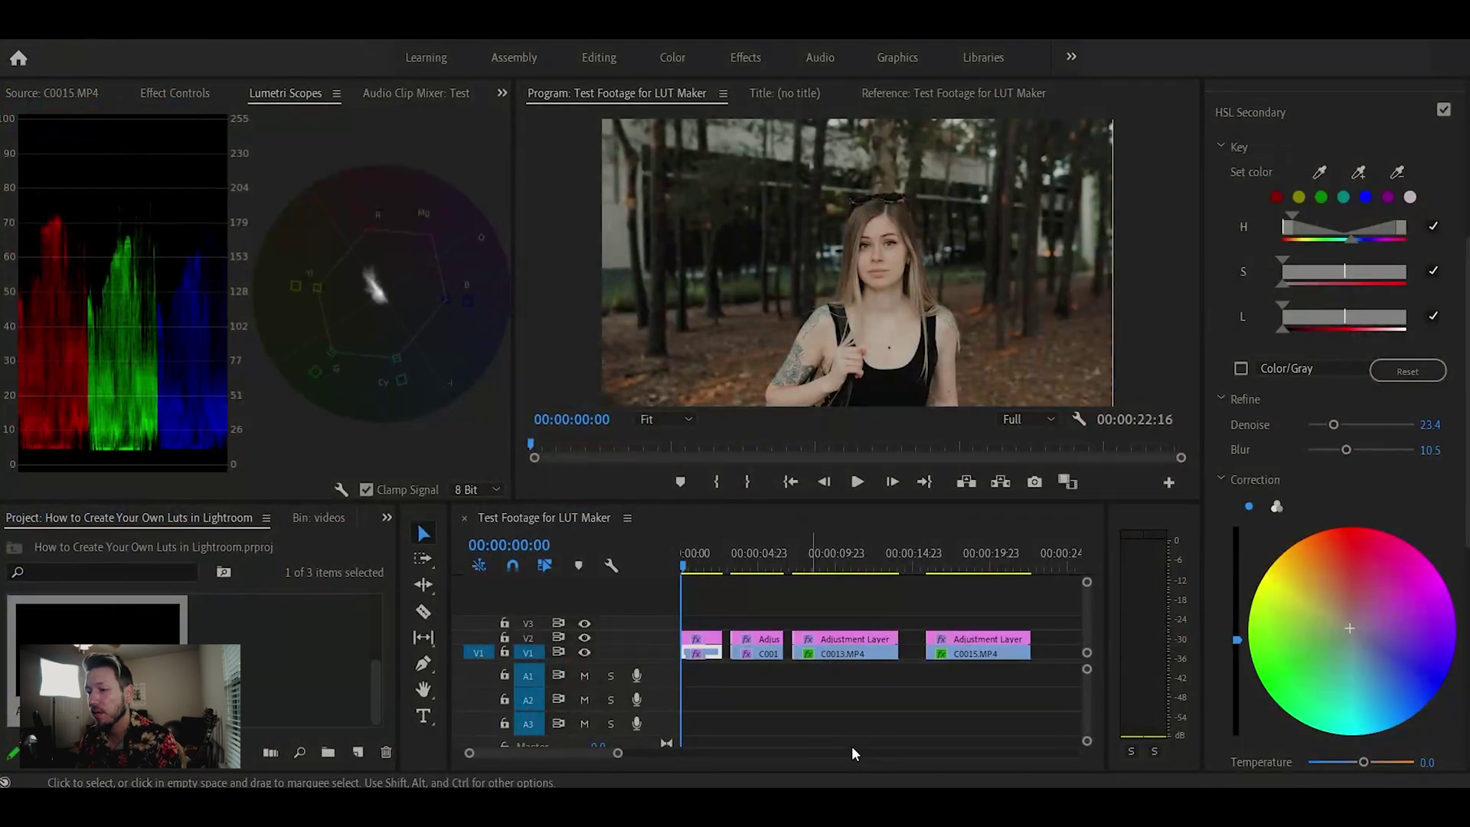
click(860, 478)
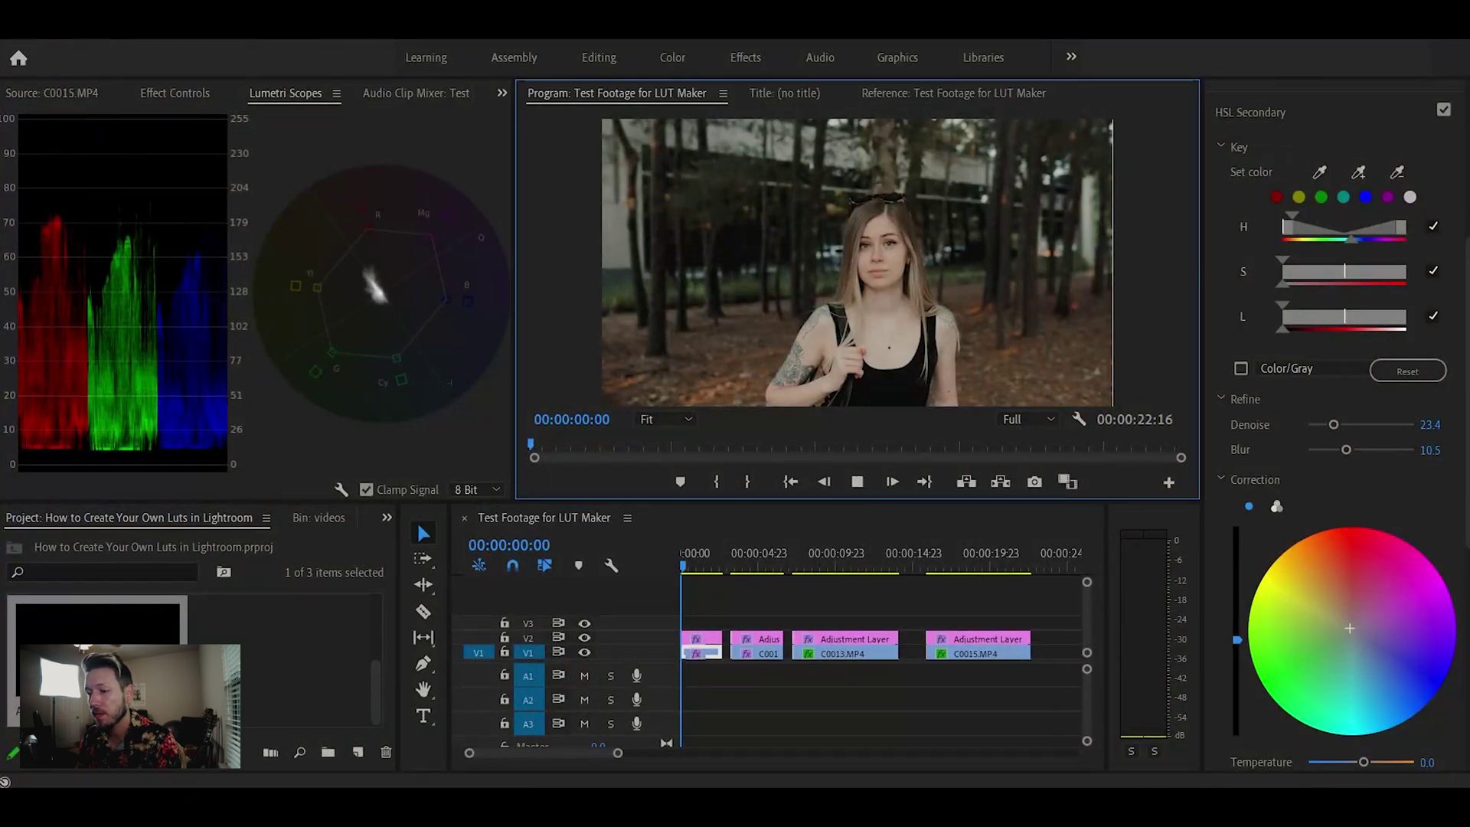
key(space)
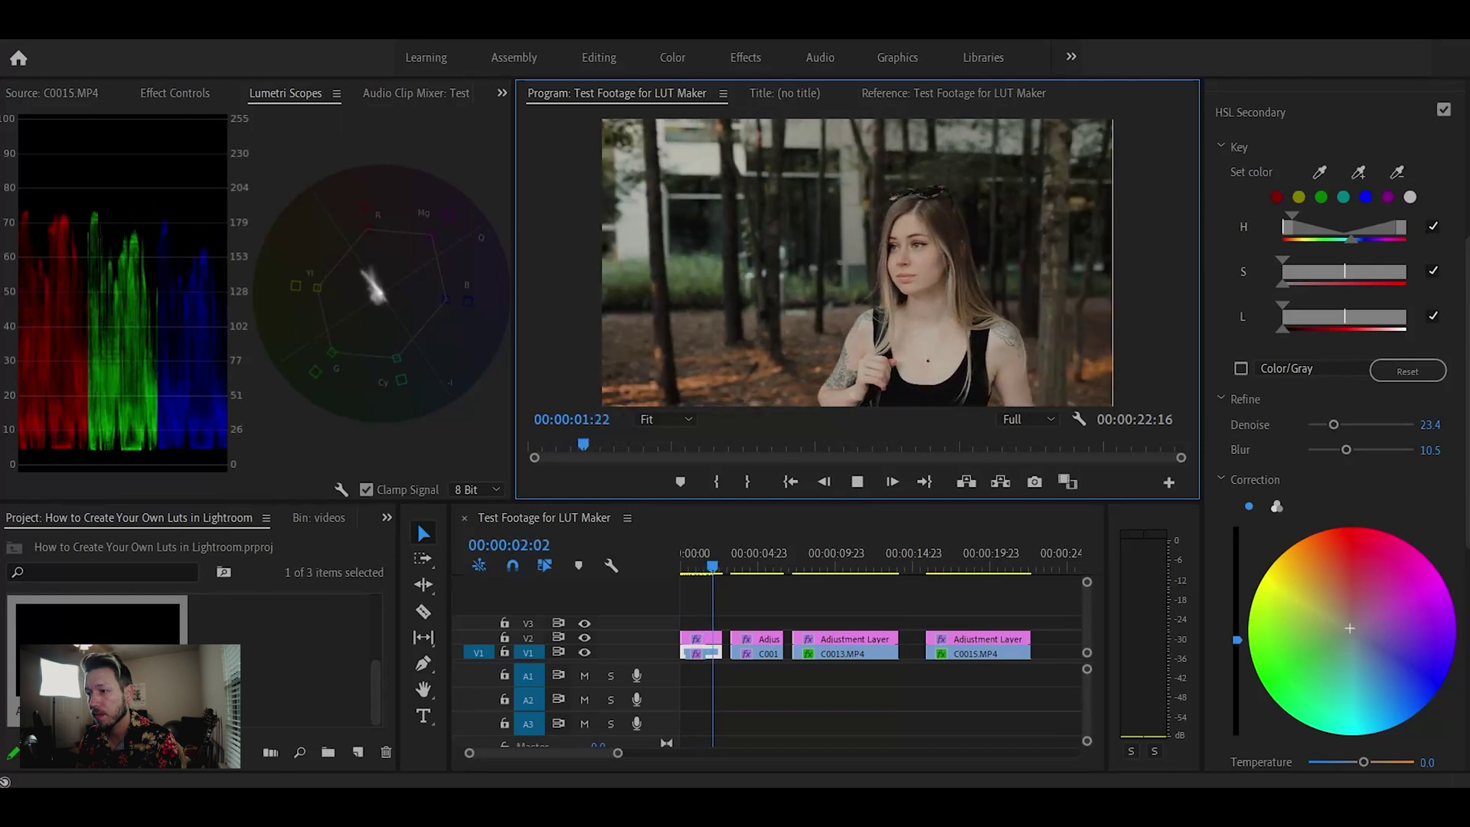
key(space)
- Set the monitor's playback resolution to 1/8 and play the first clip again from the start of the sequence
click(1041, 420)
click(1044, 502)
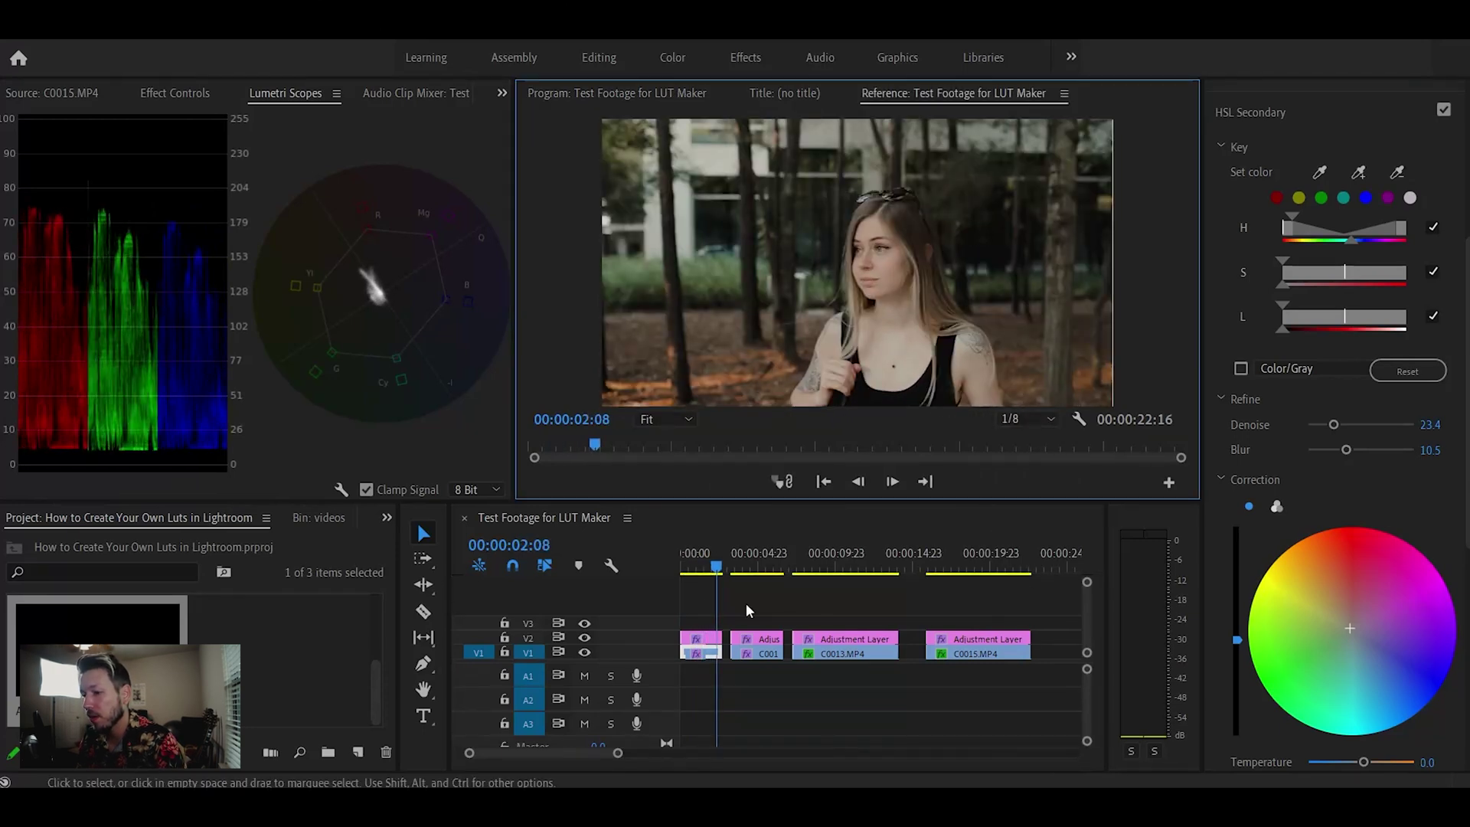
drag(706, 565, 655, 567)
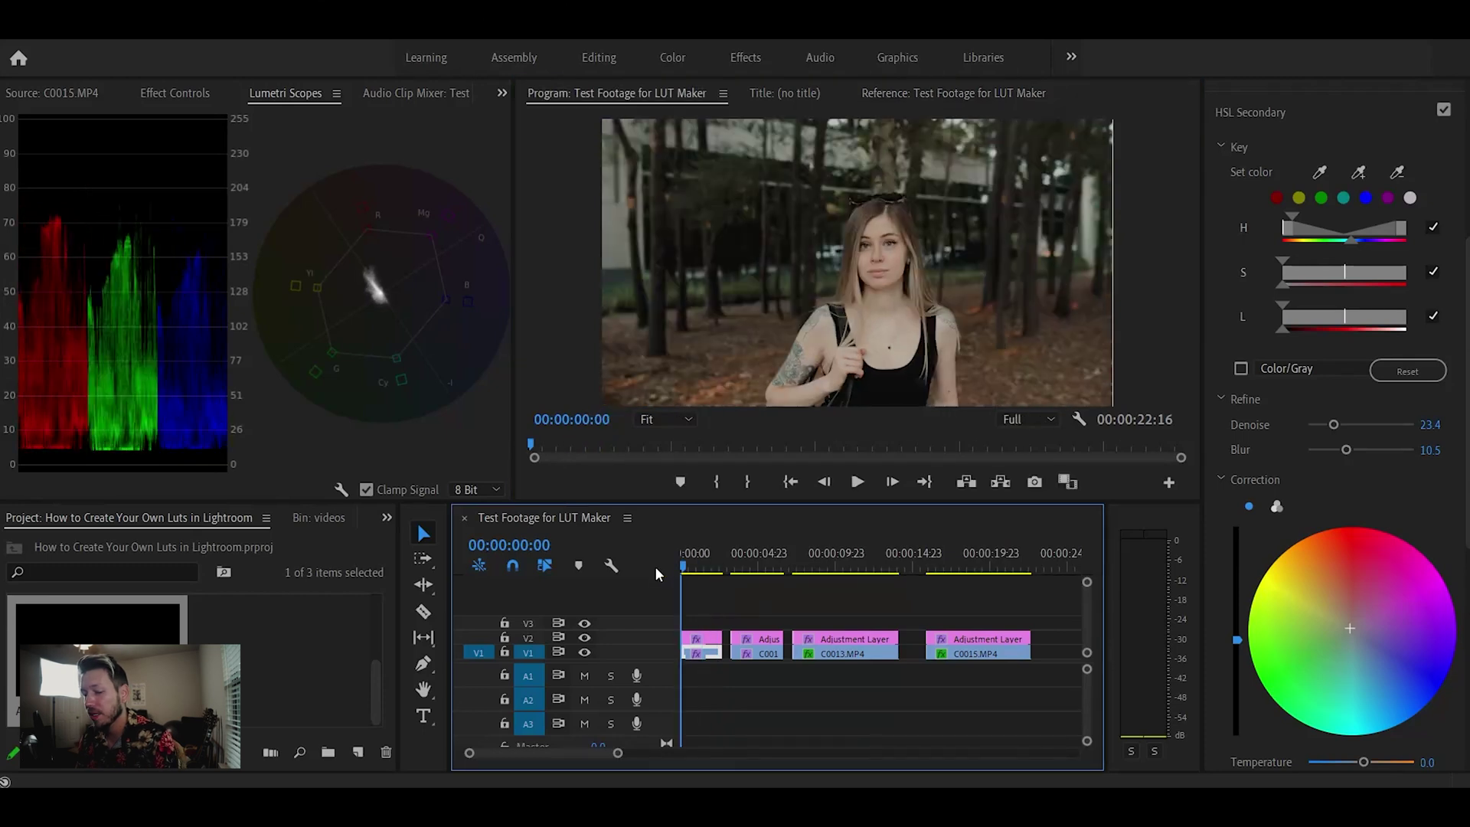
key(space)
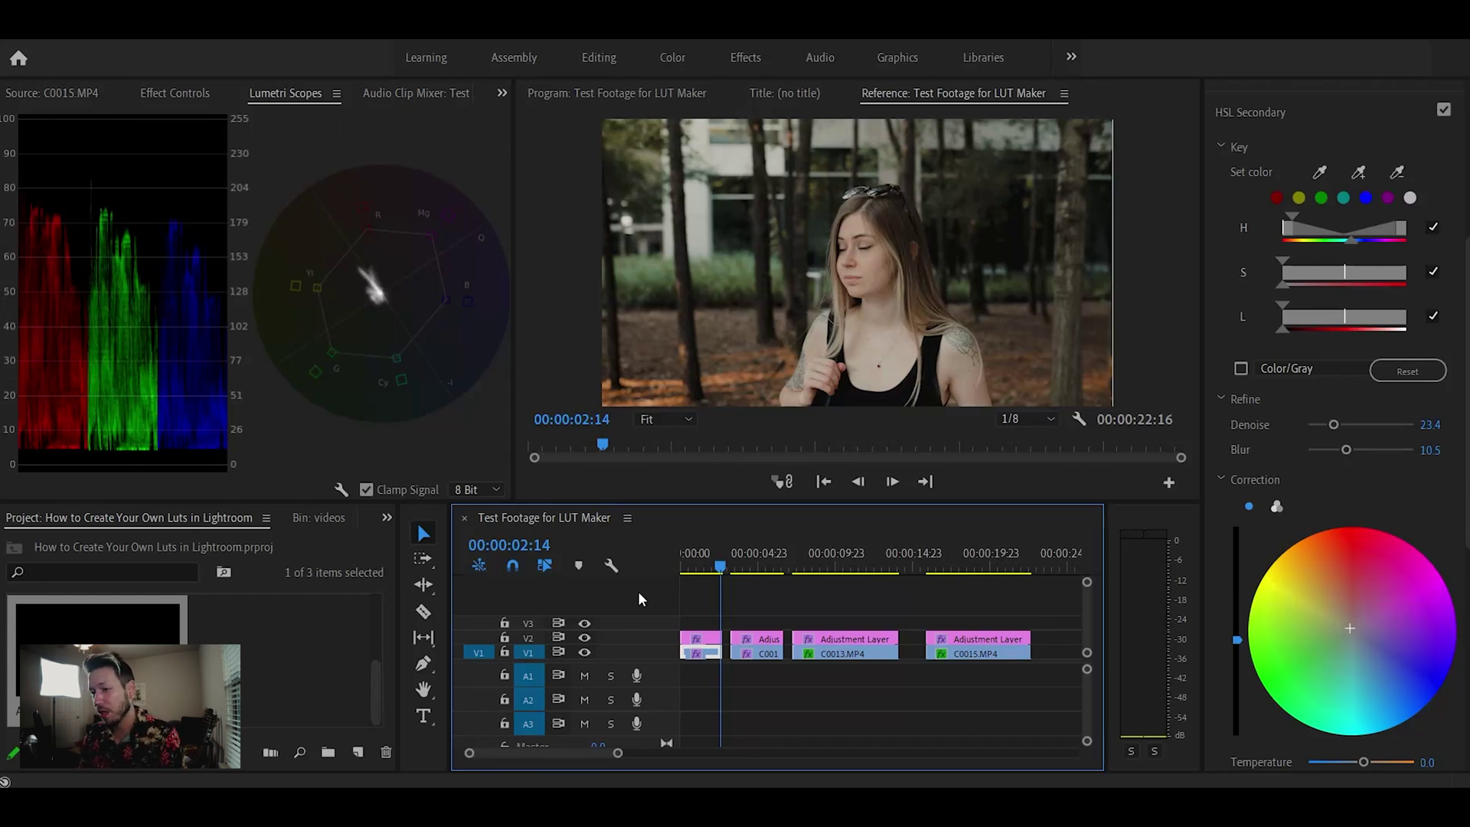
- Go to the second clip, C0012.MP4, and compare it with its Basic Correction off and on
click(753, 566)
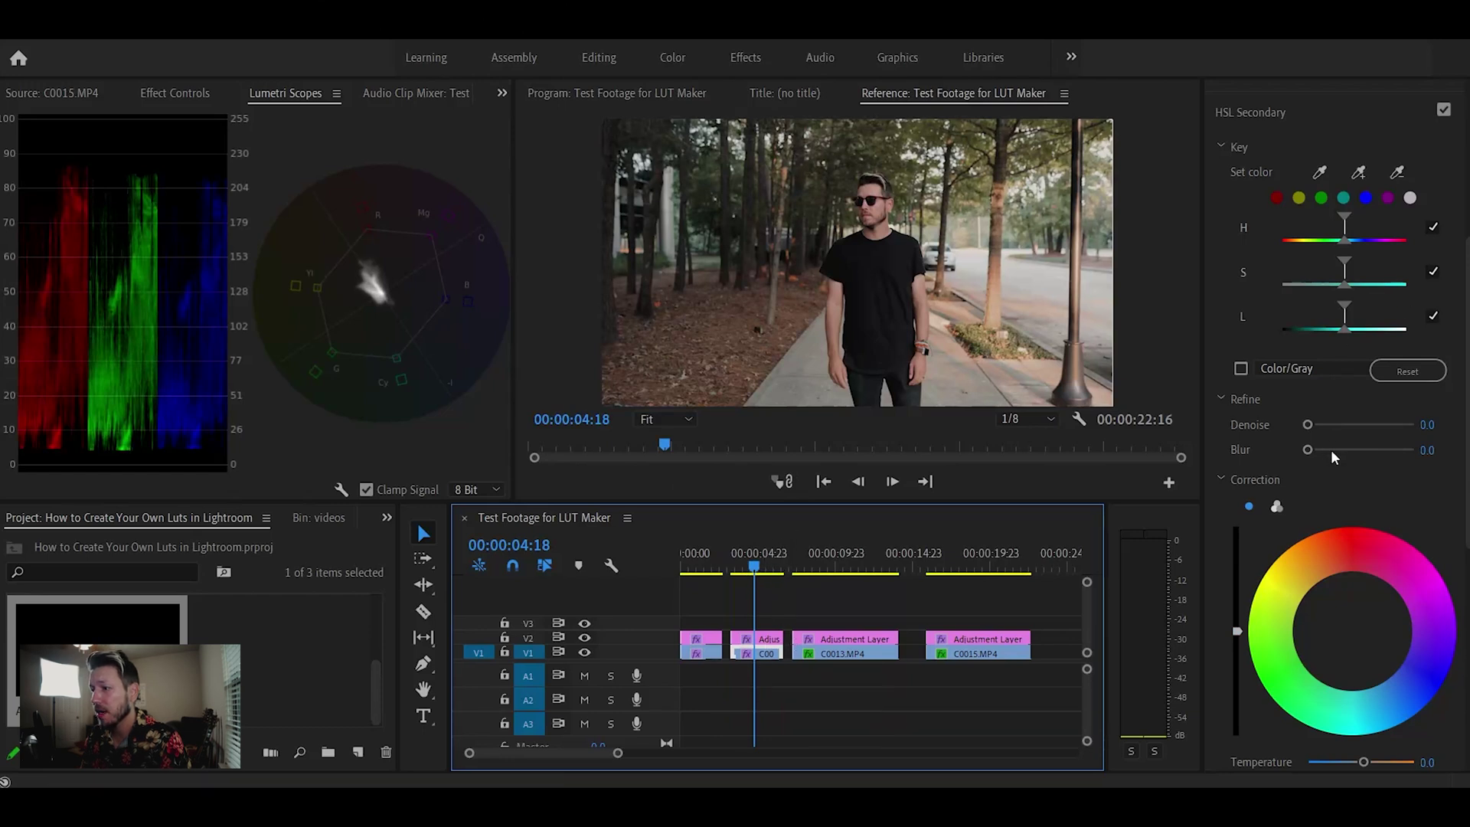
scroll(1336, 450, up, 2)
click(1292, 182)
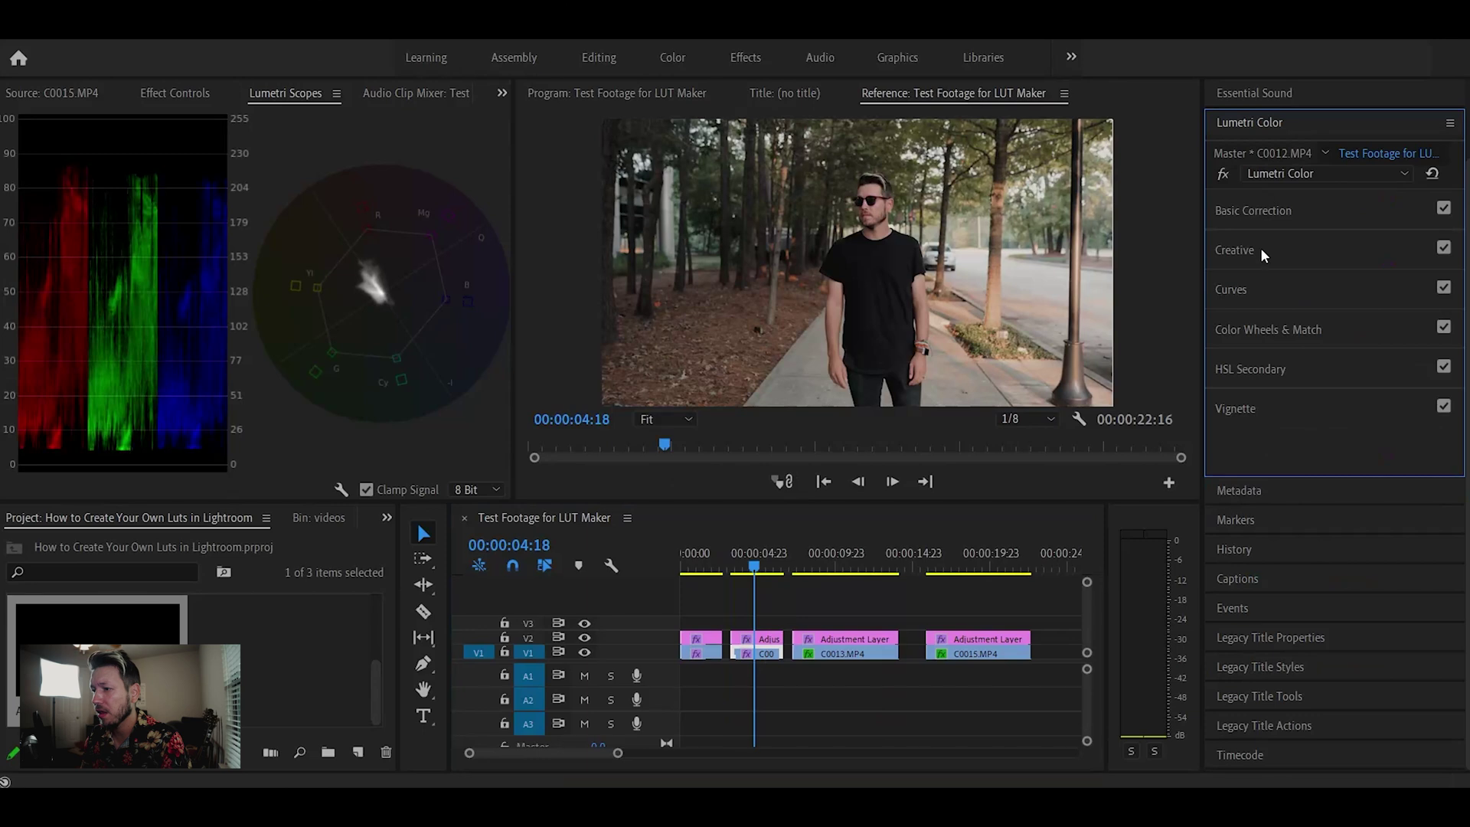
click(1284, 205)
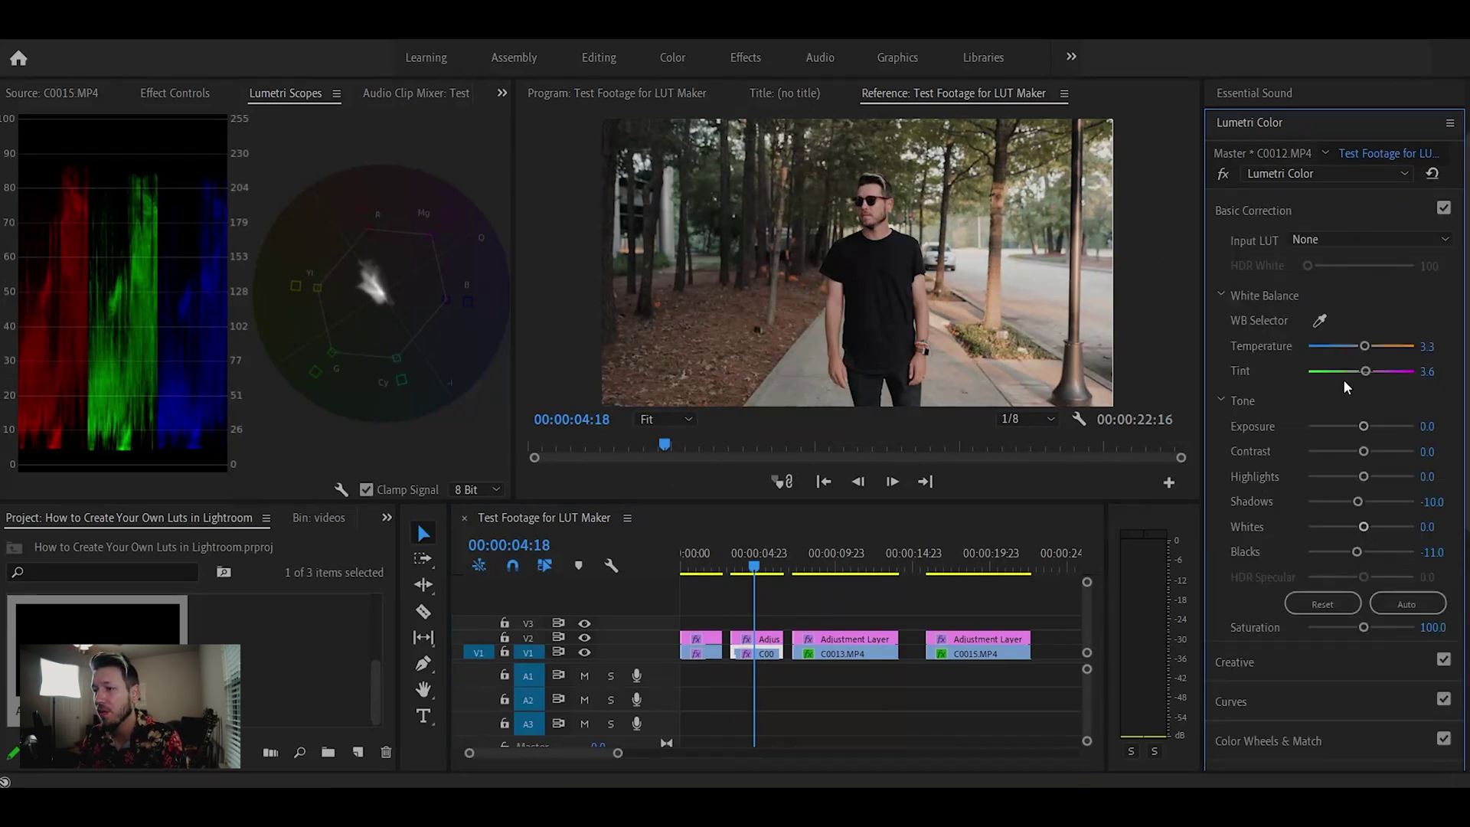
click(1442, 208)
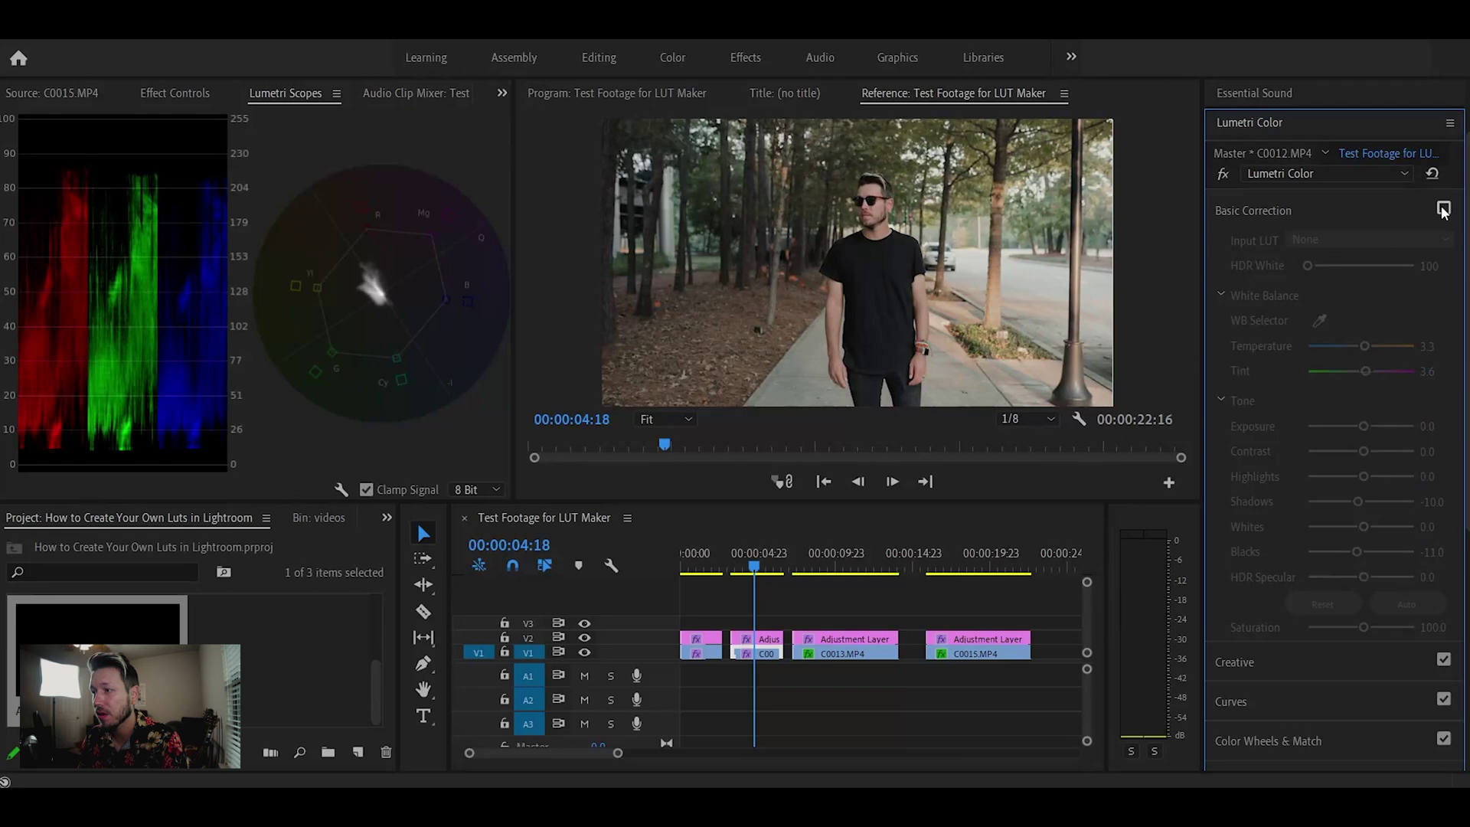
click(1442, 208)
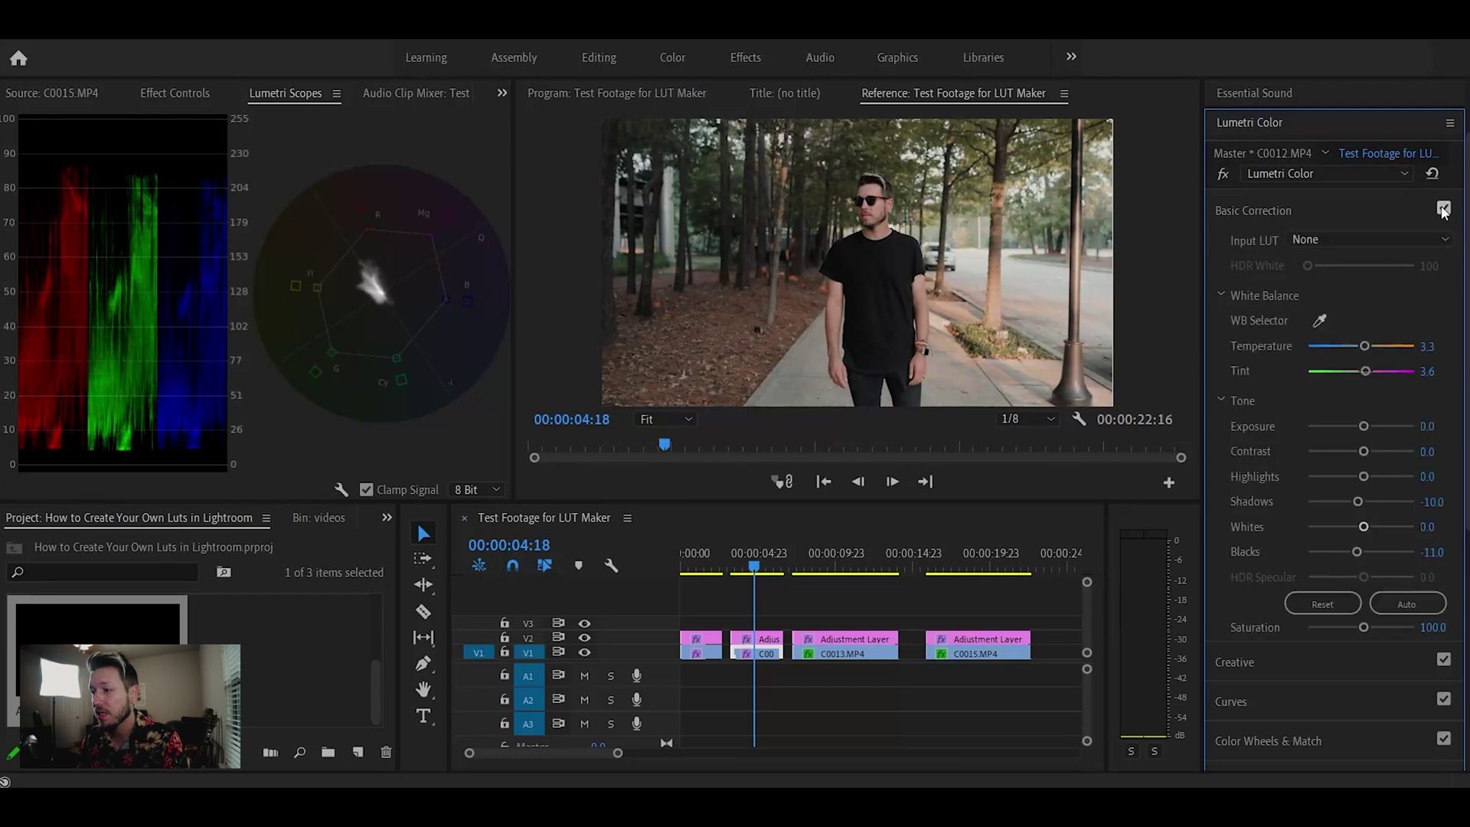
click(1443, 208)
click(1442, 208)
click(1442, 208)
click(1442, 208)
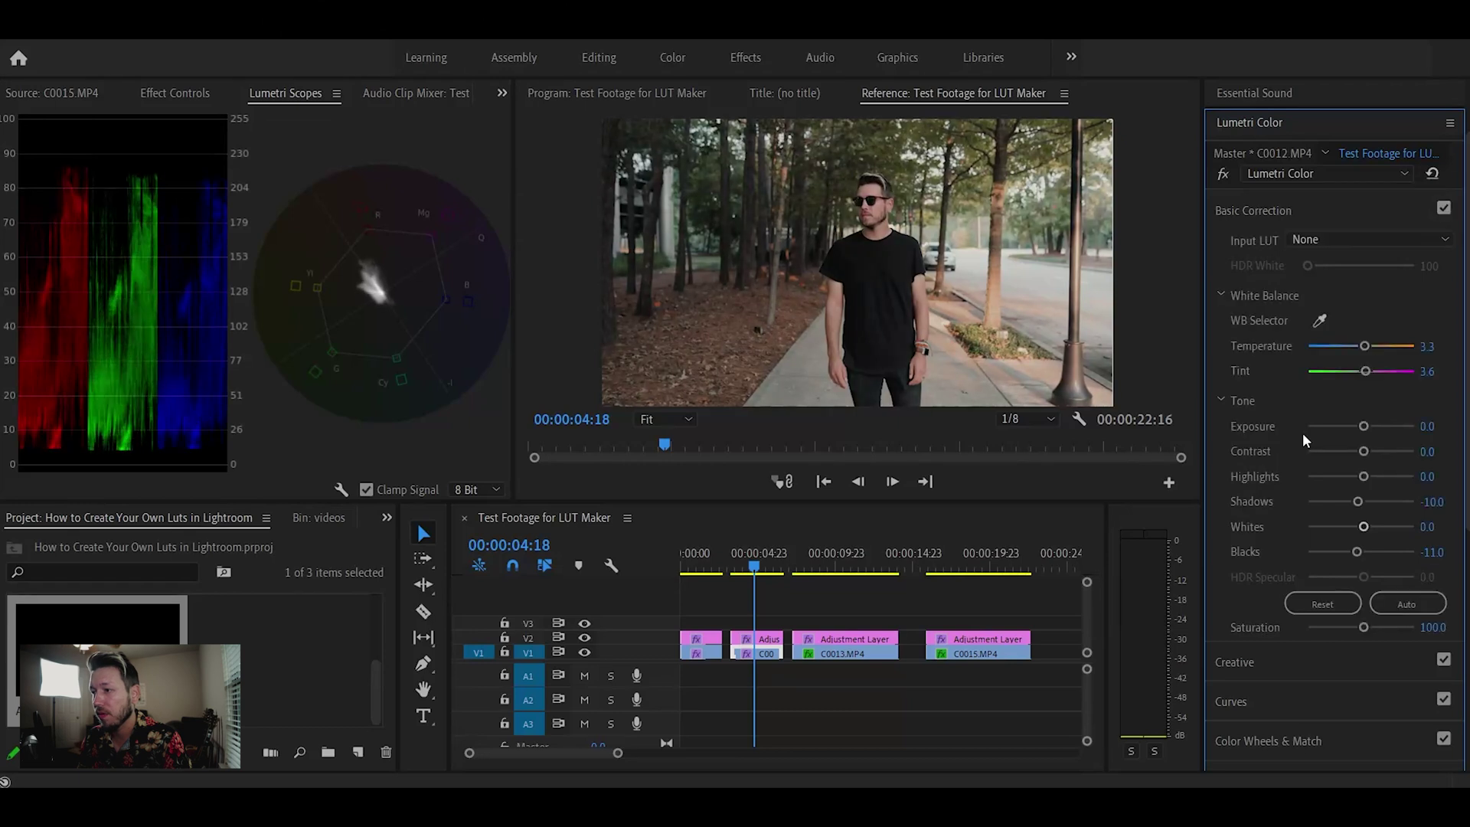
- Select the adjustment layer above the second clip and compare the shot with track V2's output off and on
click(769, 639)
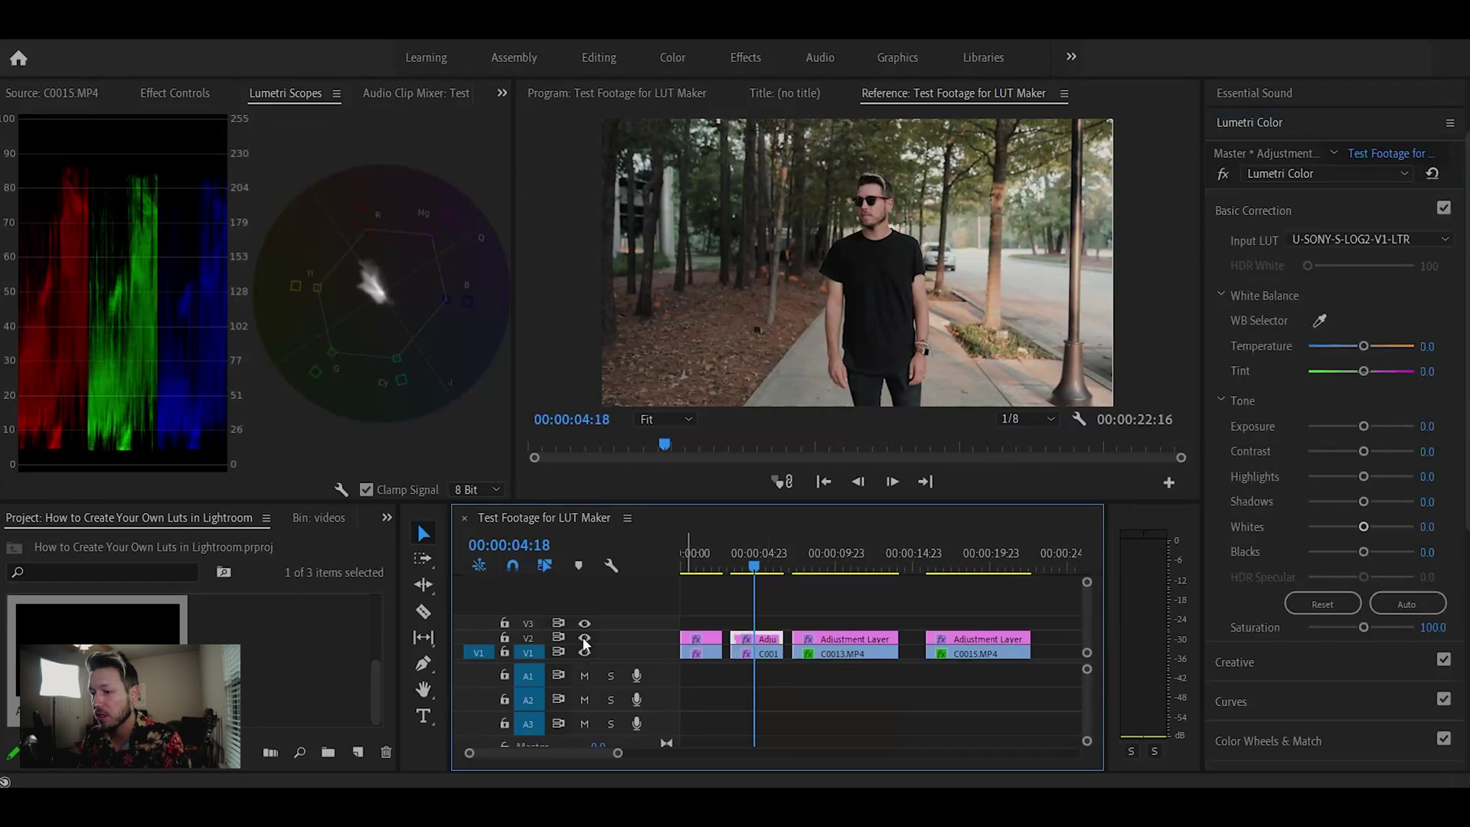
click(584, 639)
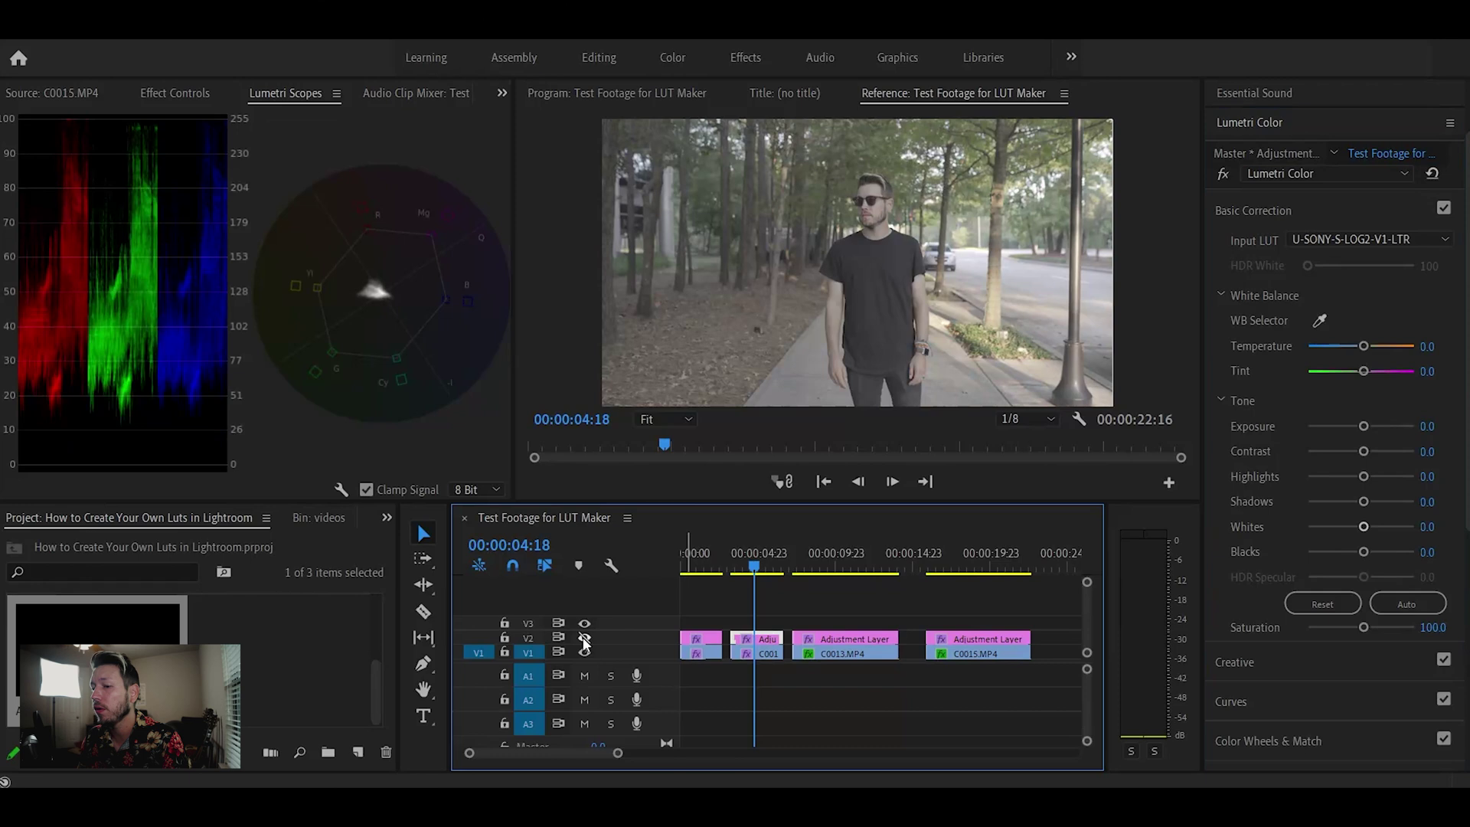
click(584, 639)
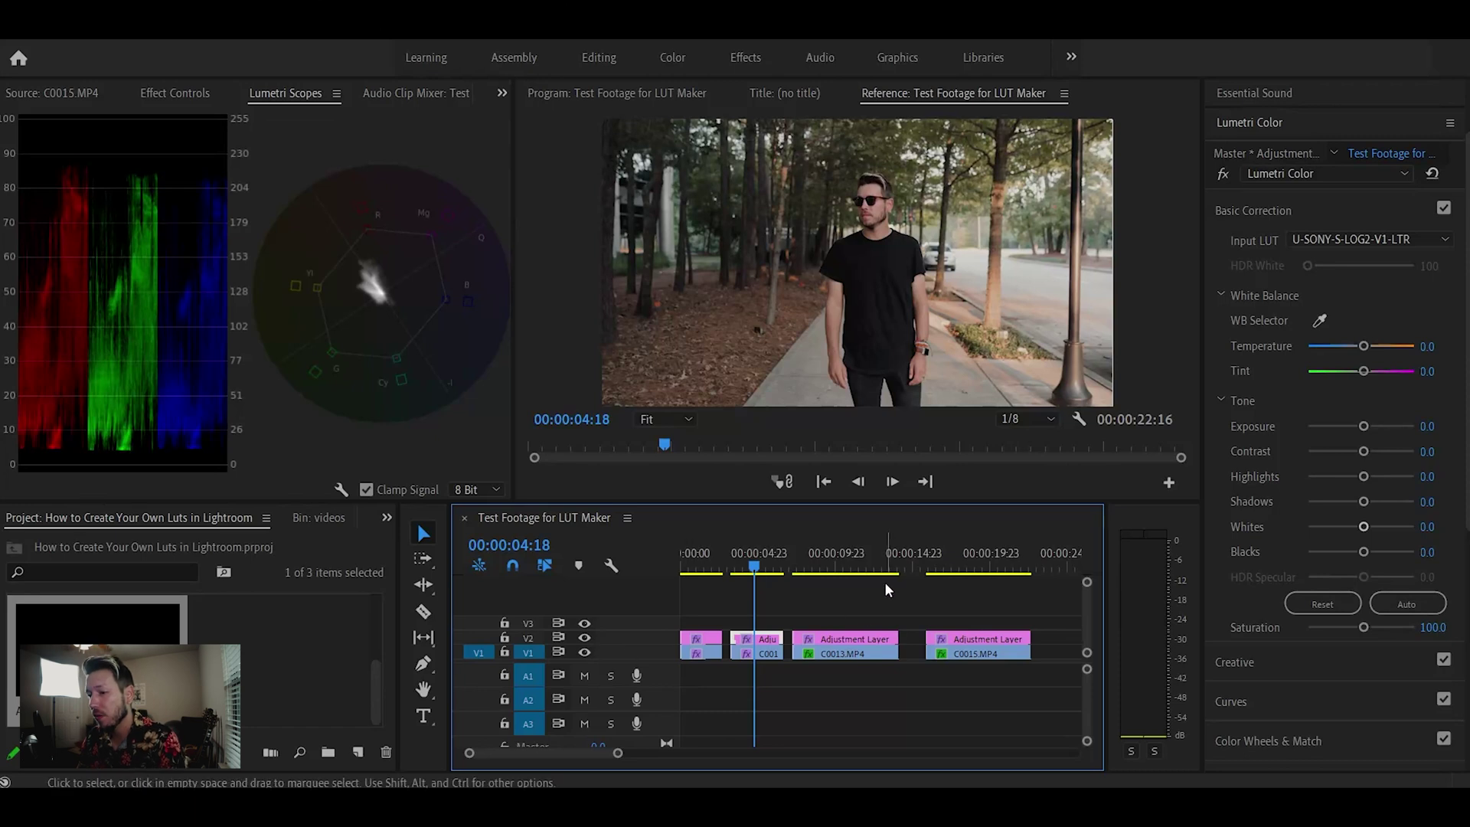
- Play the graded second clip, C0012.MP4, from near its start and stop playback
click(736, 567)
key(space)
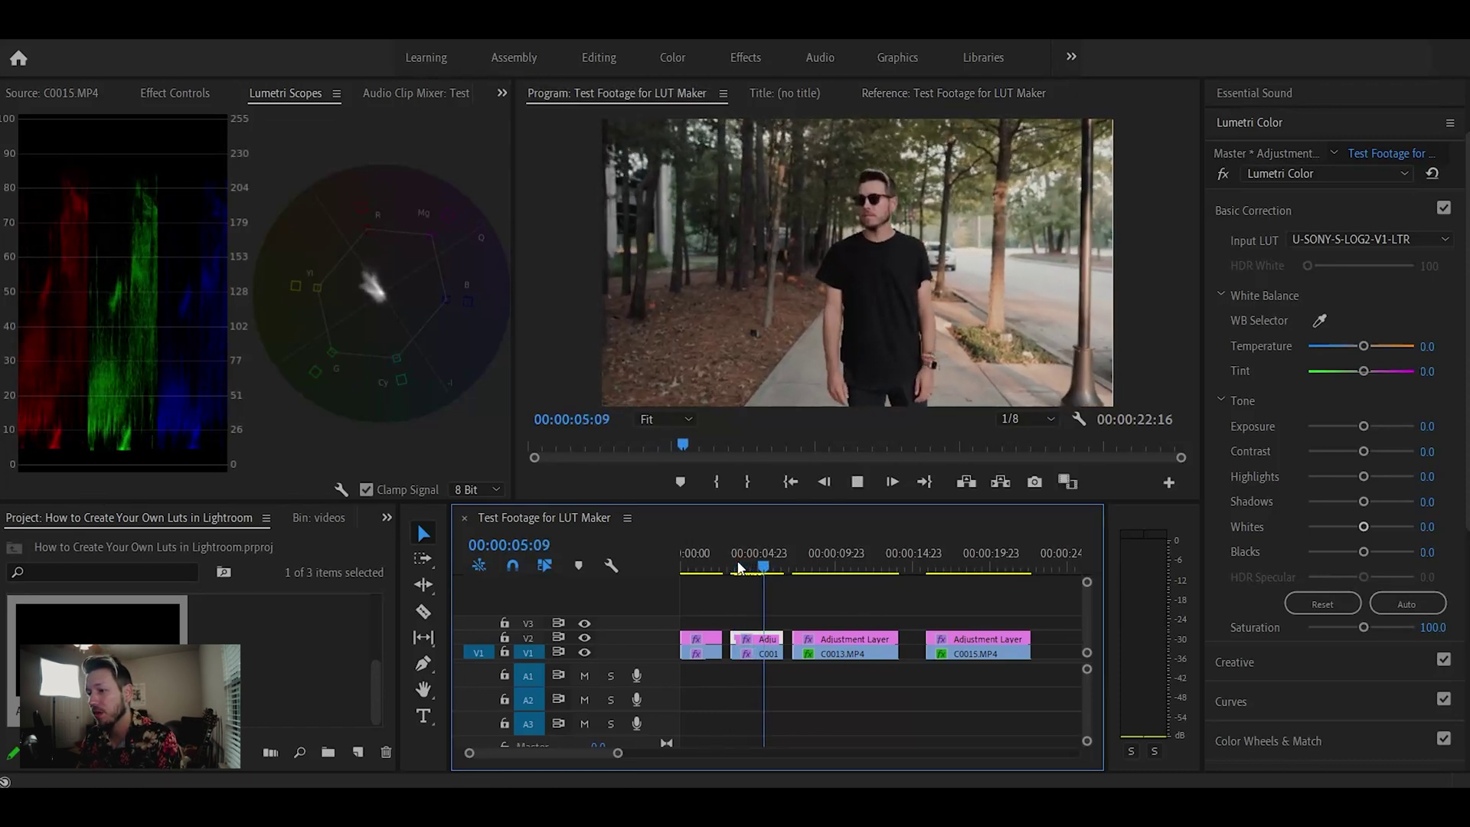
key(space)
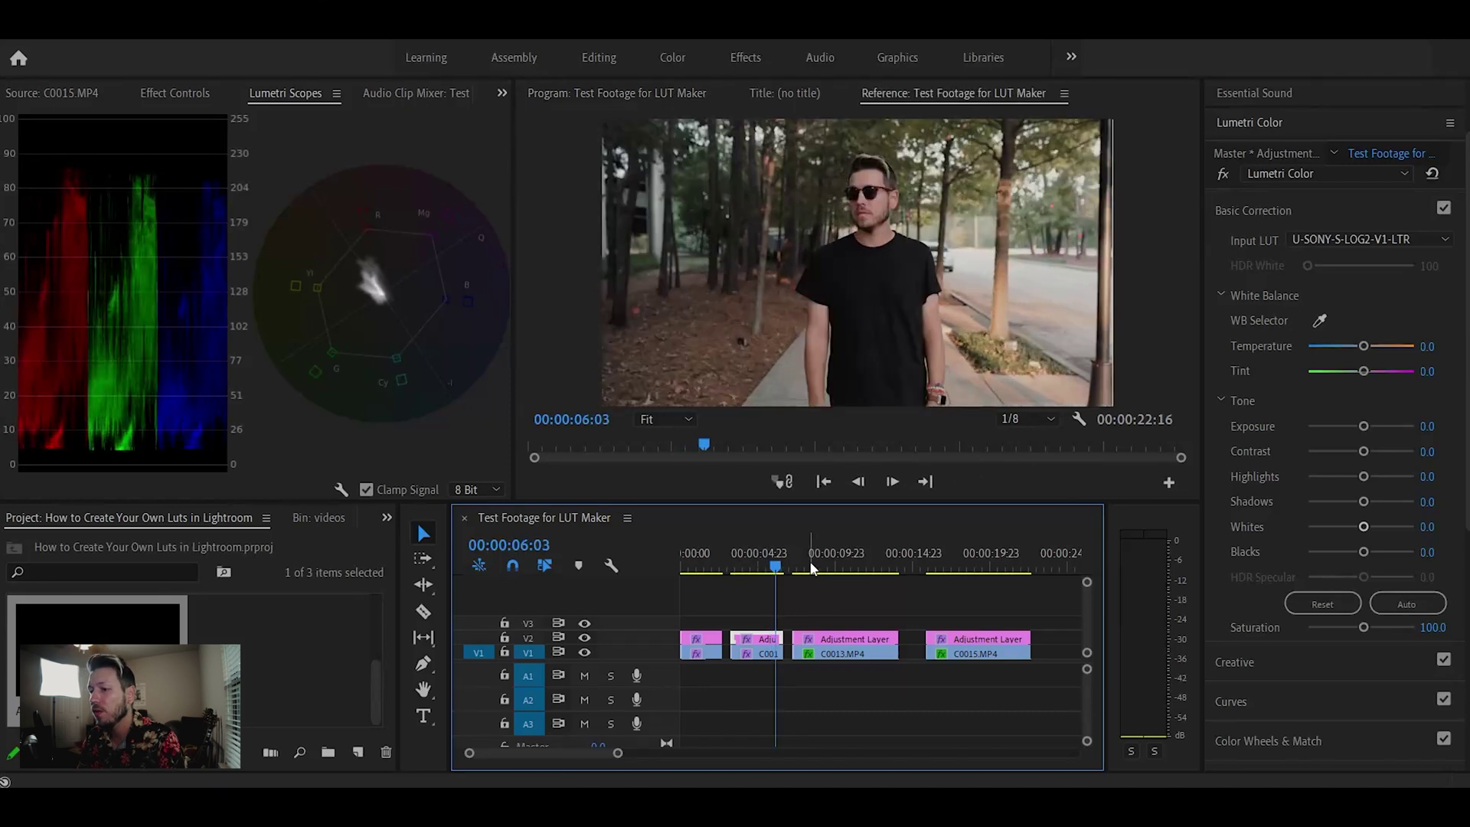
- Go to the third clip, C0013.MP4, and turn off the Creative look on the adjustment layer above it
click(813, 566)
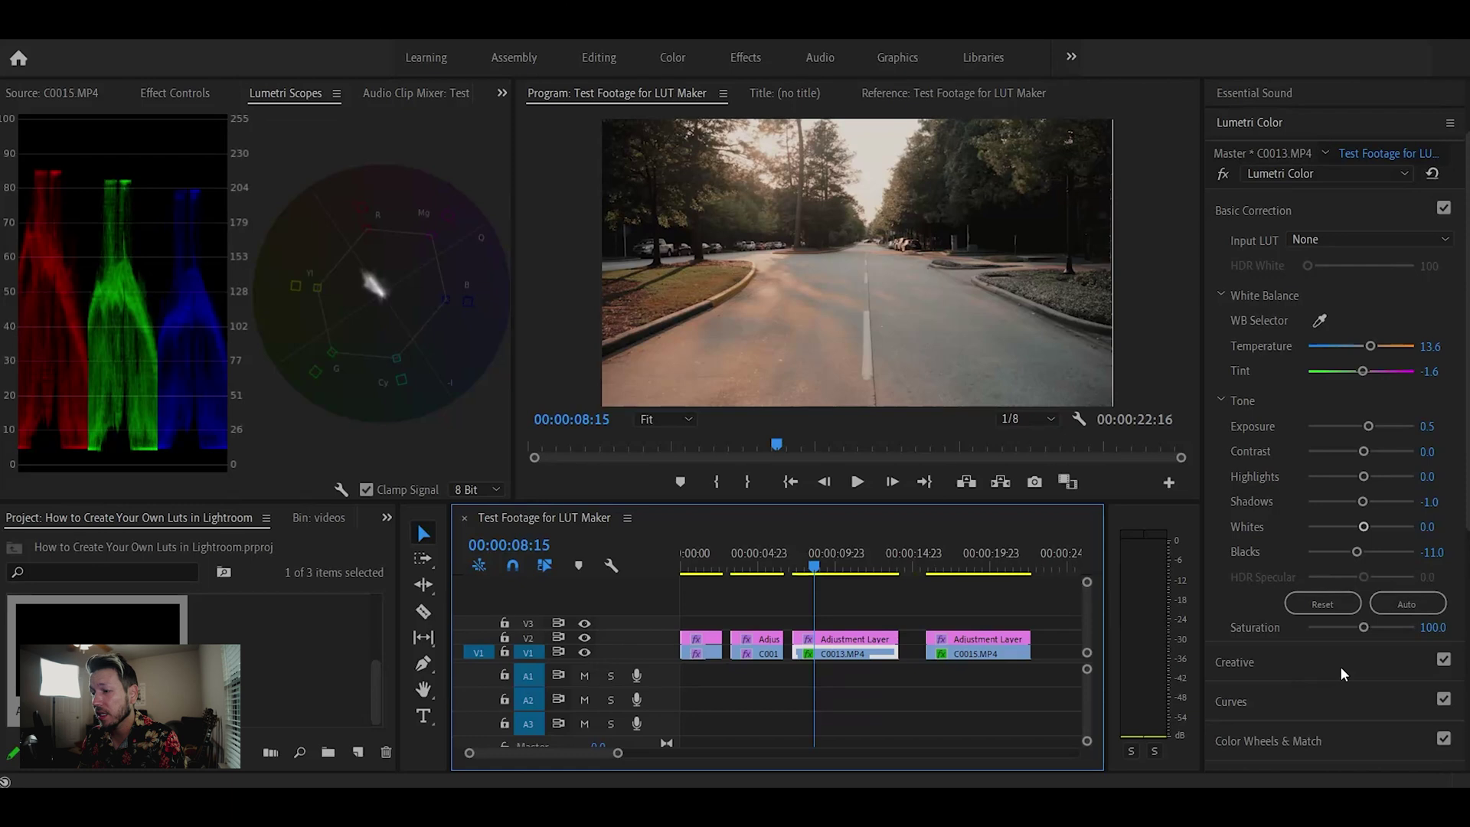
click(1442, 660)
click(1442, 660)
click(852, 639)
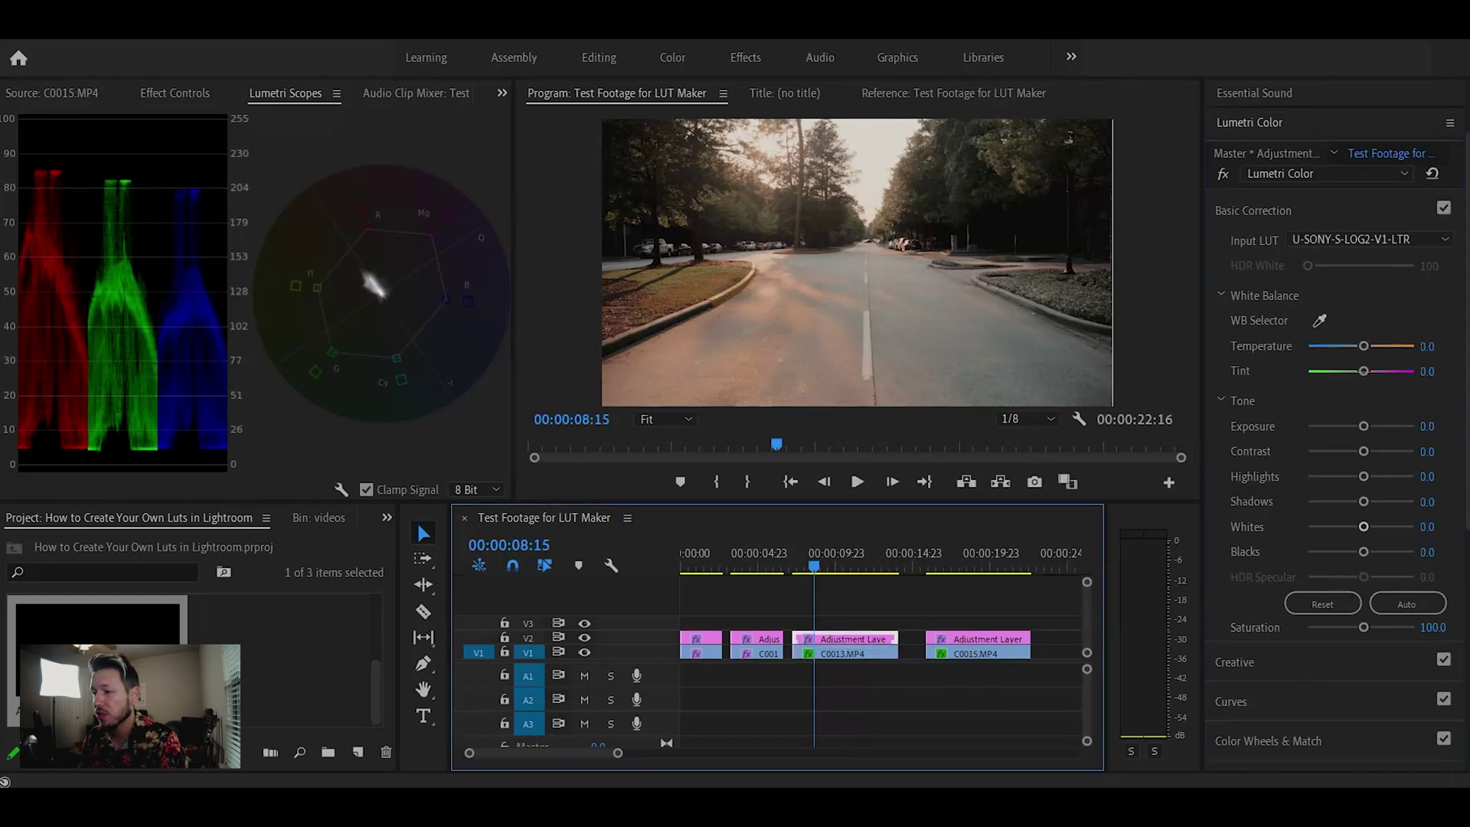
click(1442, 659)
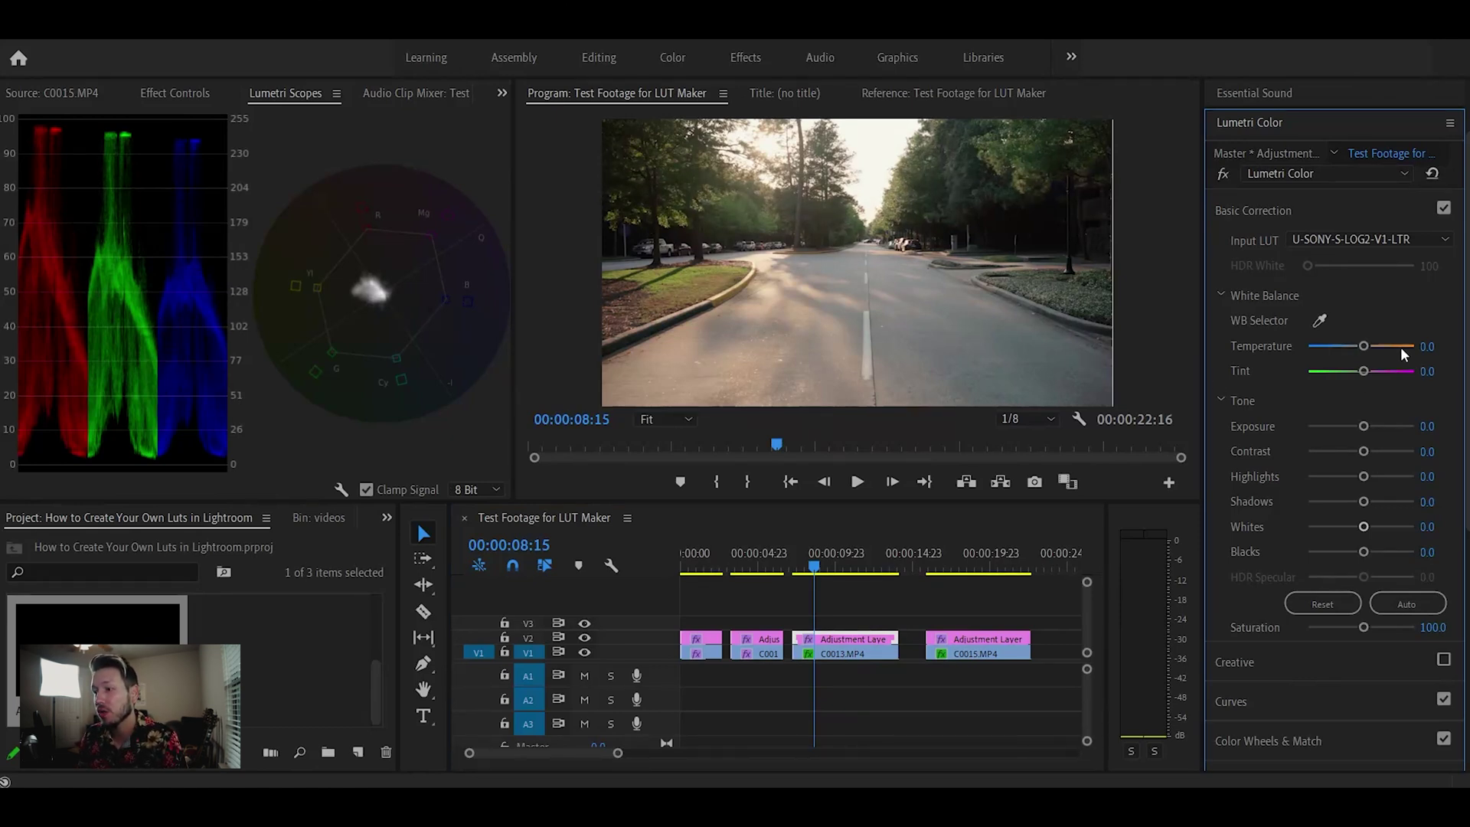
- Reset the white balance Temperature and Tint of C0013.MP4, and cool the Temperature to -6.3
click(873, 654)
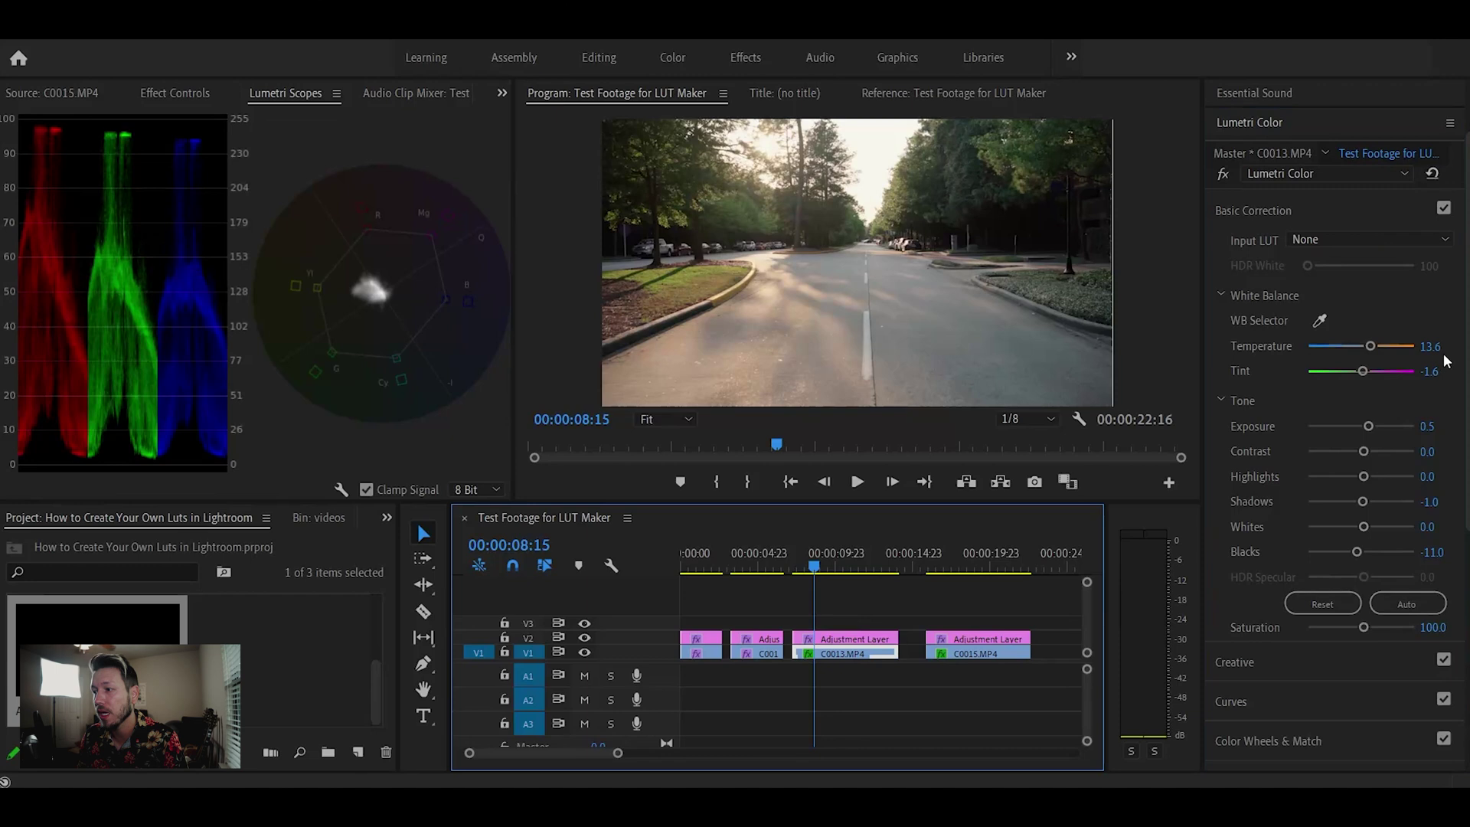
double_click(1371, 347)
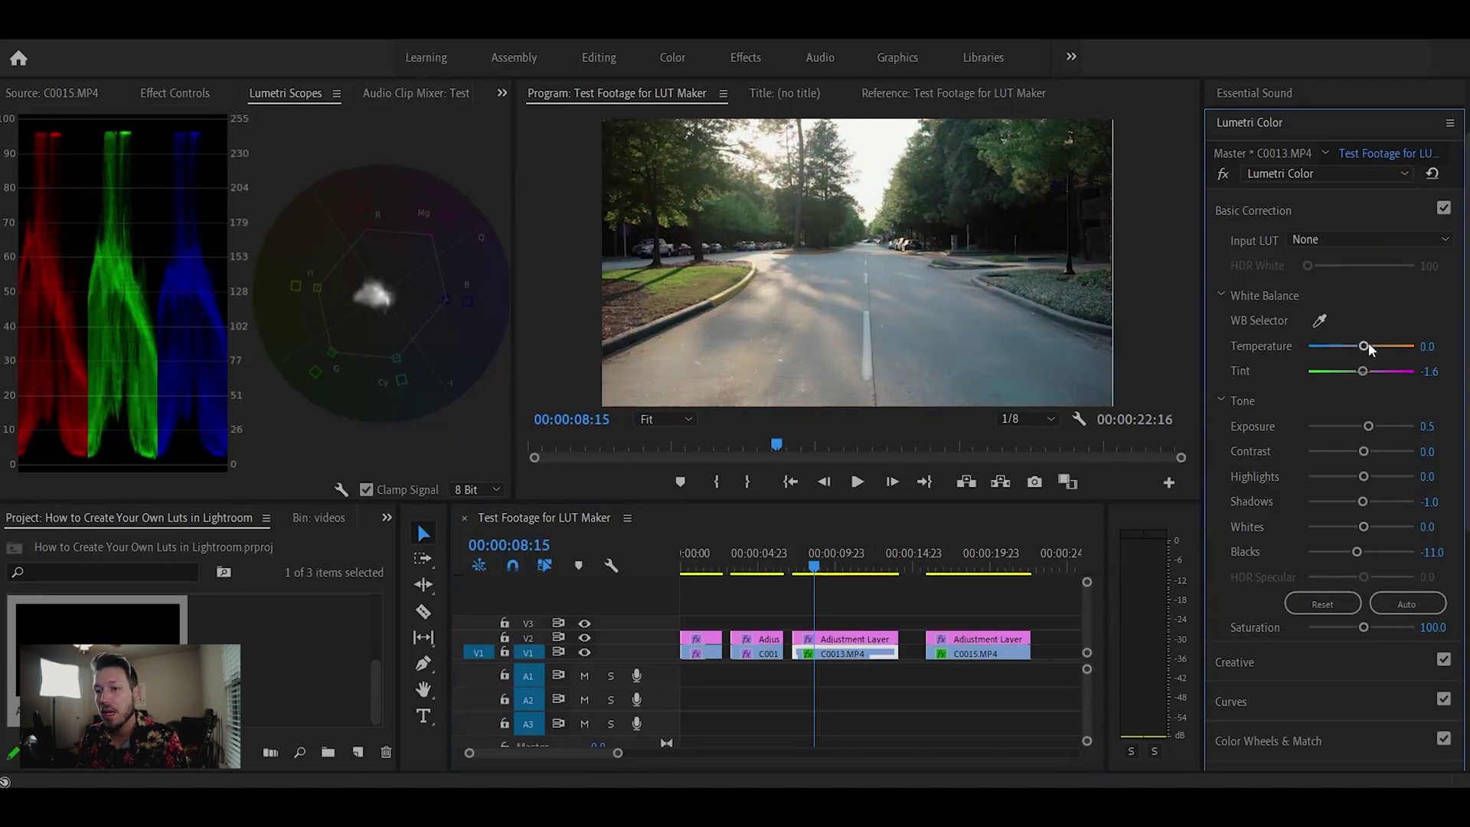
double_click(1364, 371)
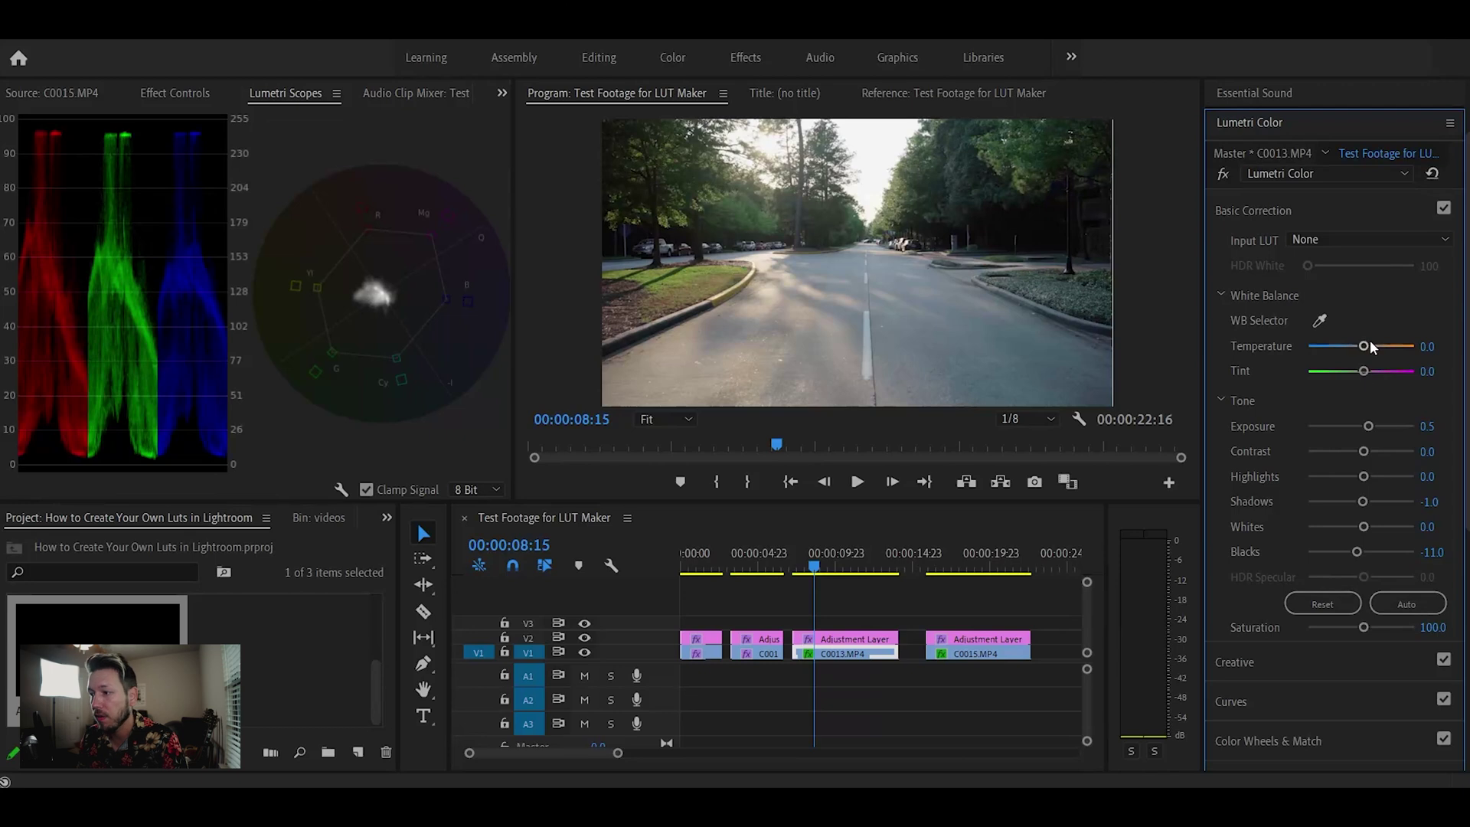
drag(1364, 345, 1361, 349)
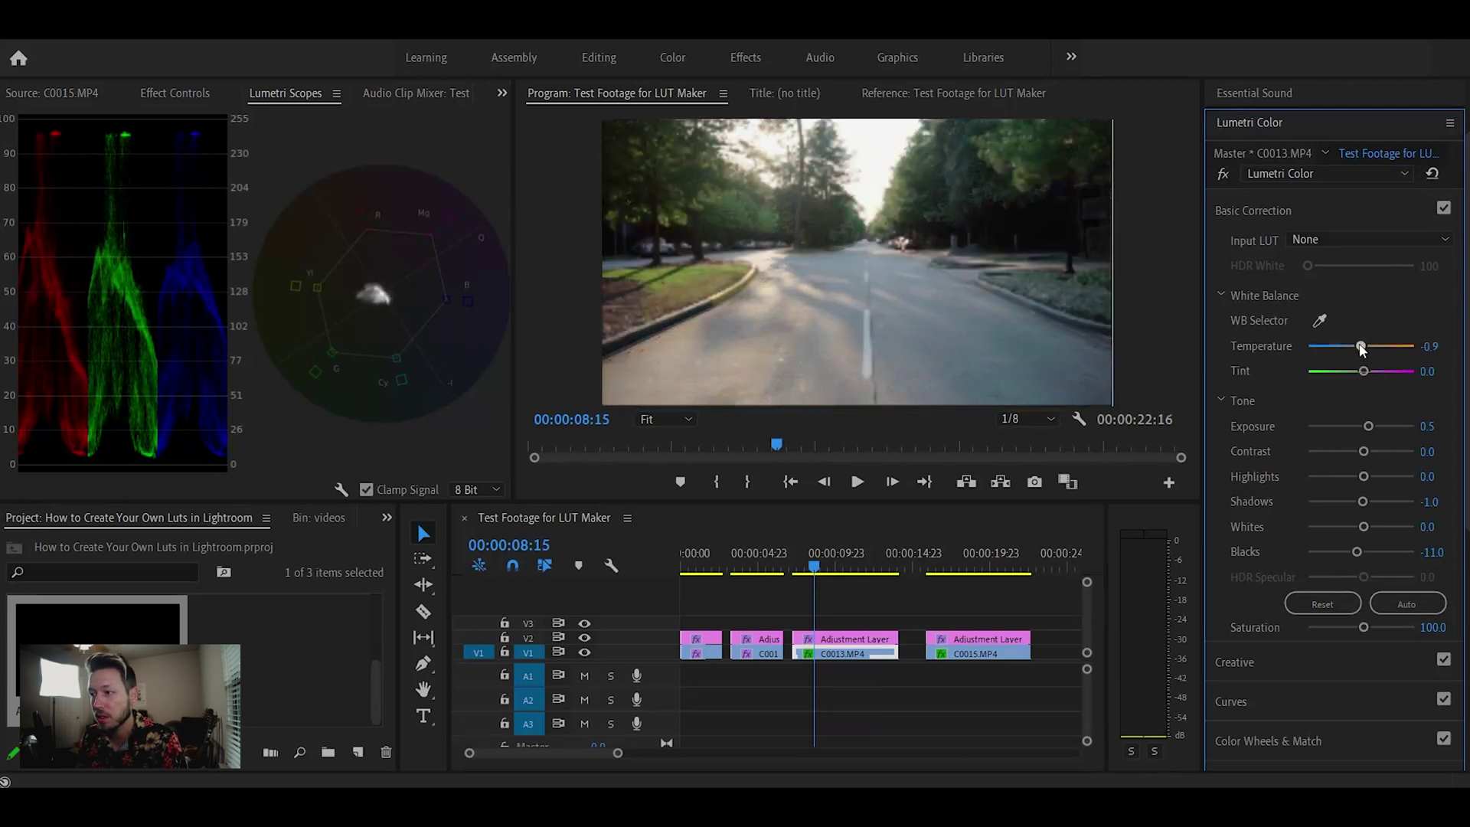
drag(1362, 349, 1359, 349)
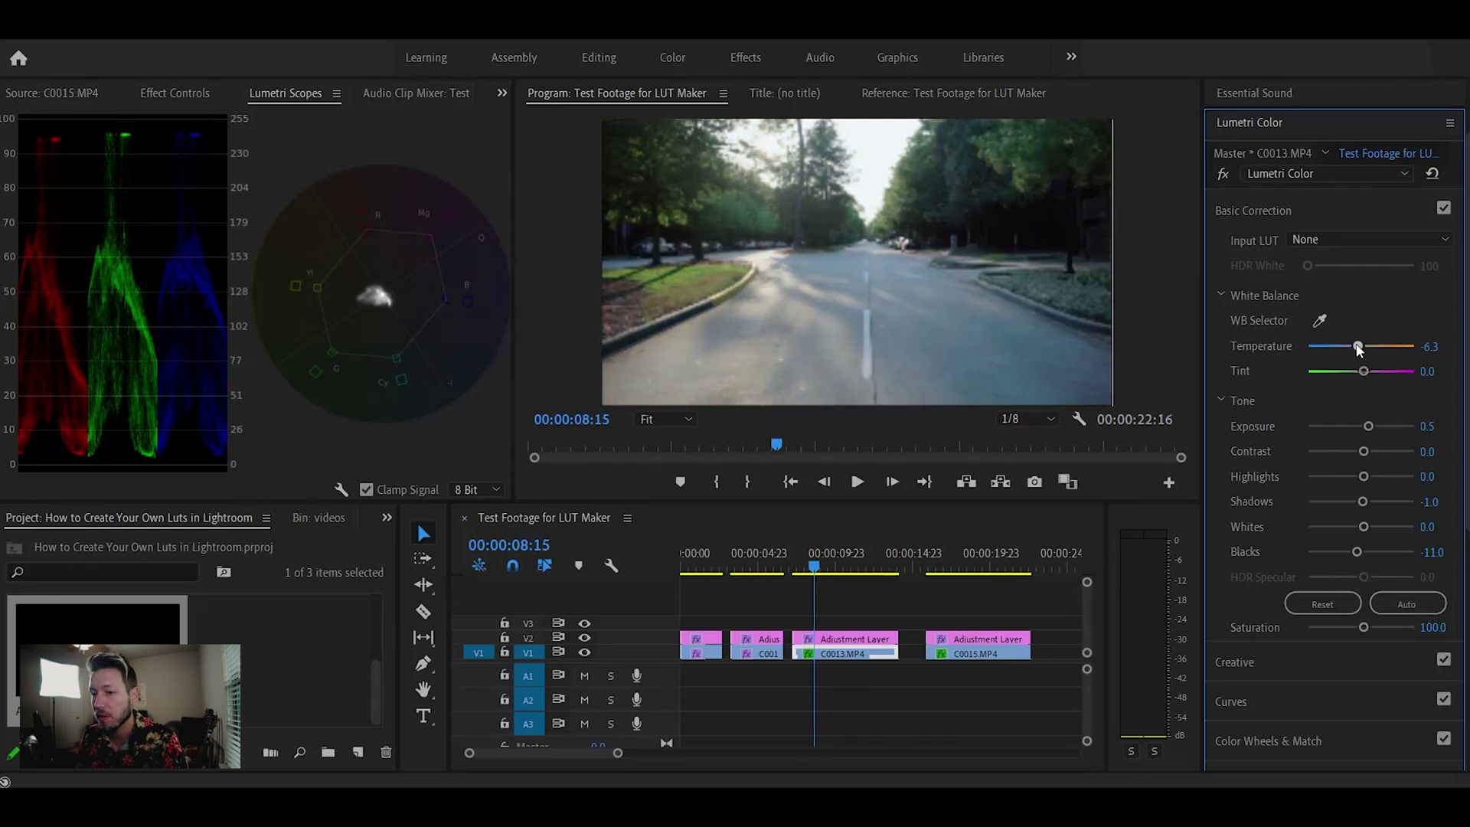
- Compare C0013.MP4 with its Basic Correction off and on, and turn Creative back on for its adjustment layer
click(1444, 208)
click(1444, 209)
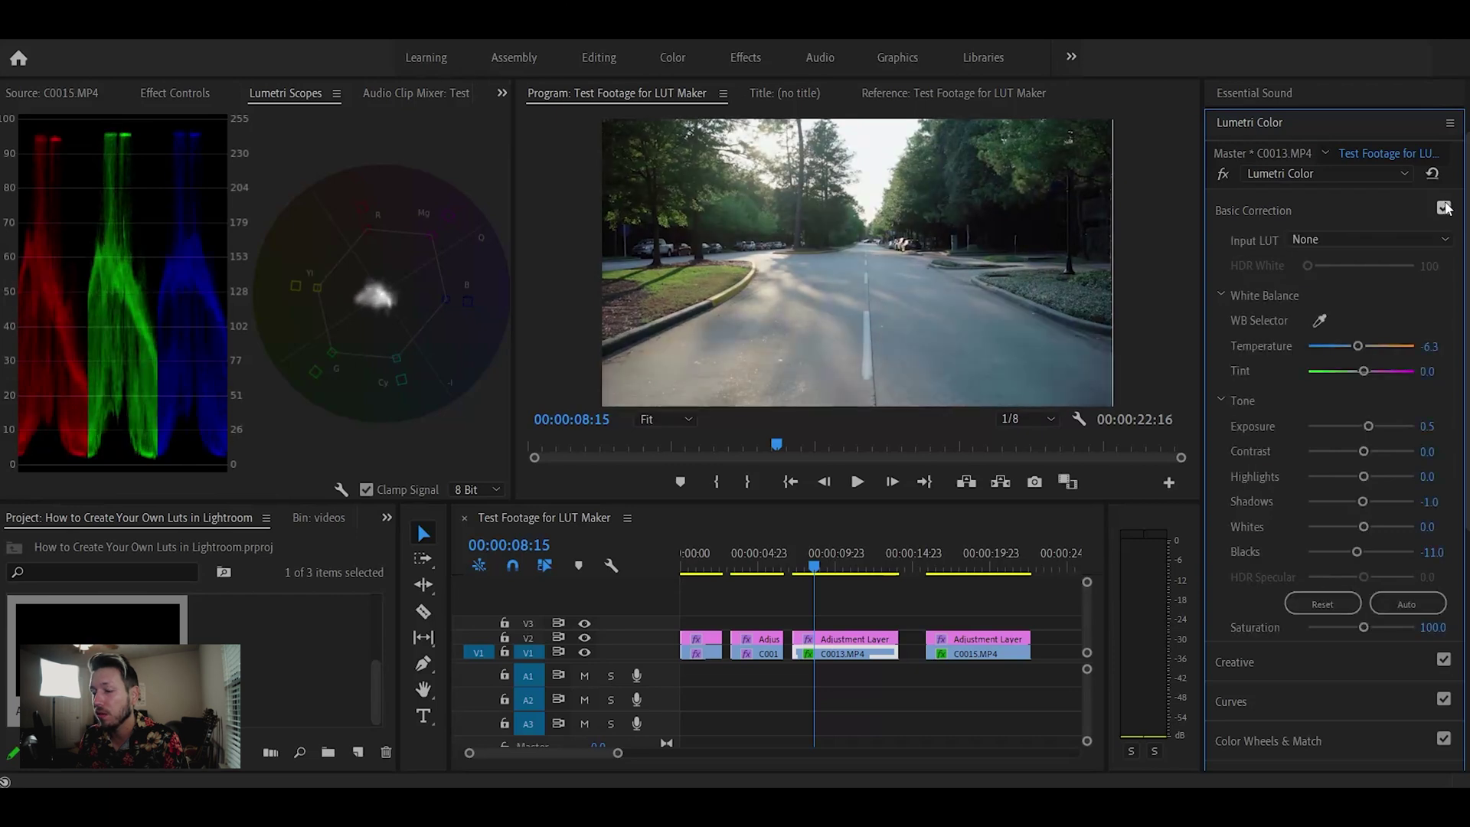
click(851, 638)
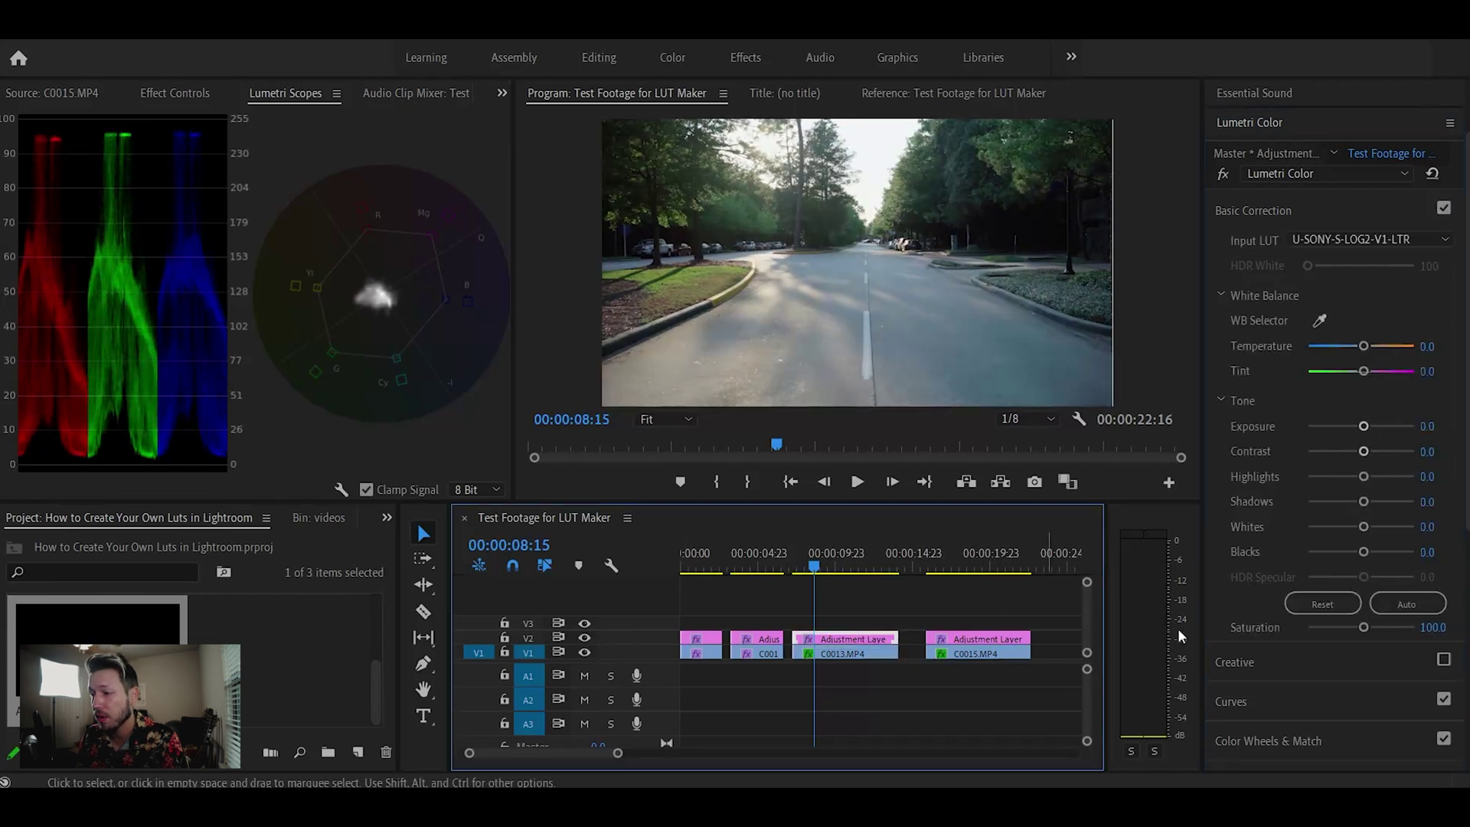
click(1442, 661)
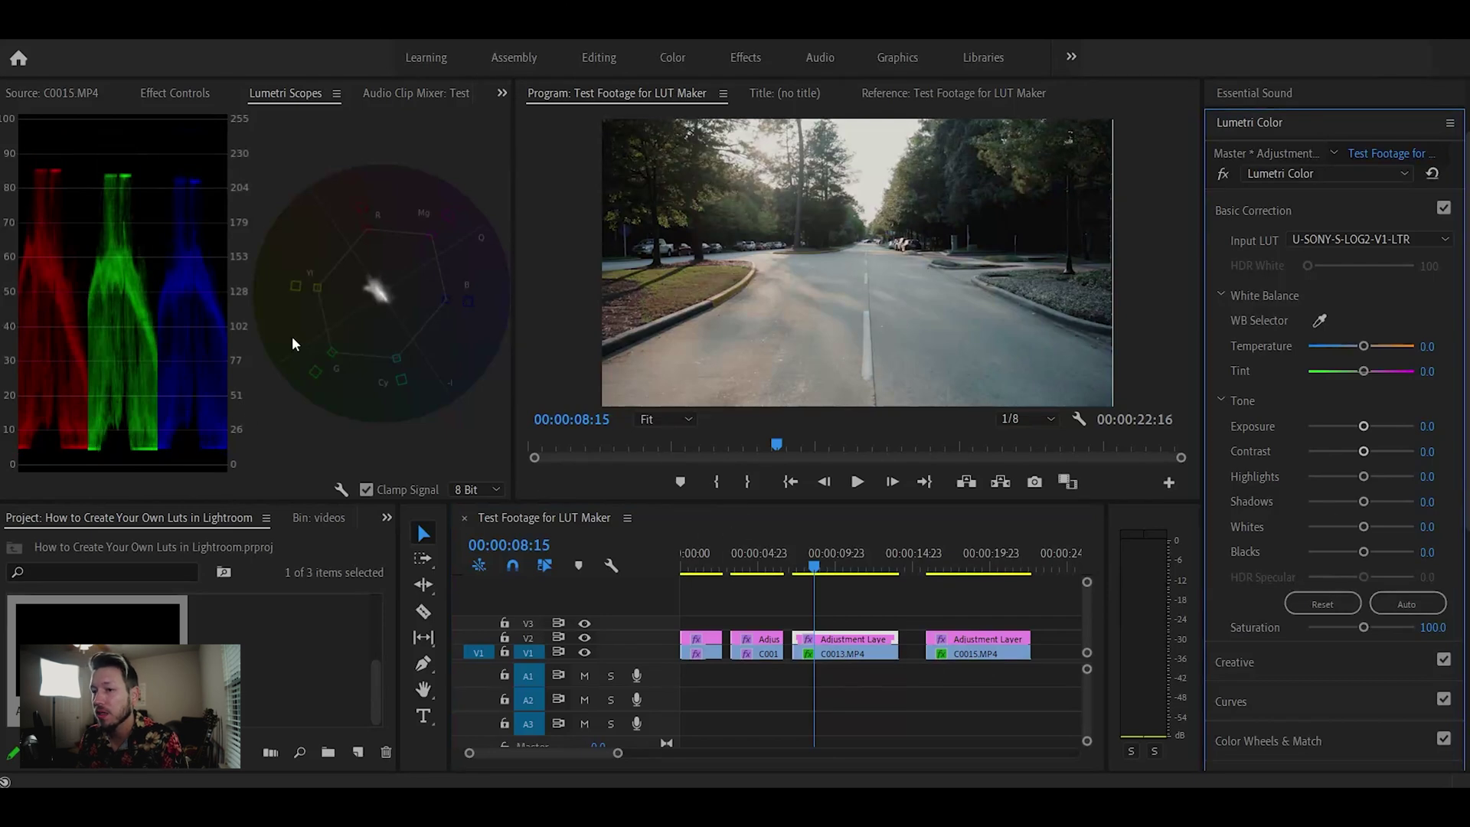
- Look at the second clip again, and play the last clip, C0015.MP4, from near its start
click(758, 567)
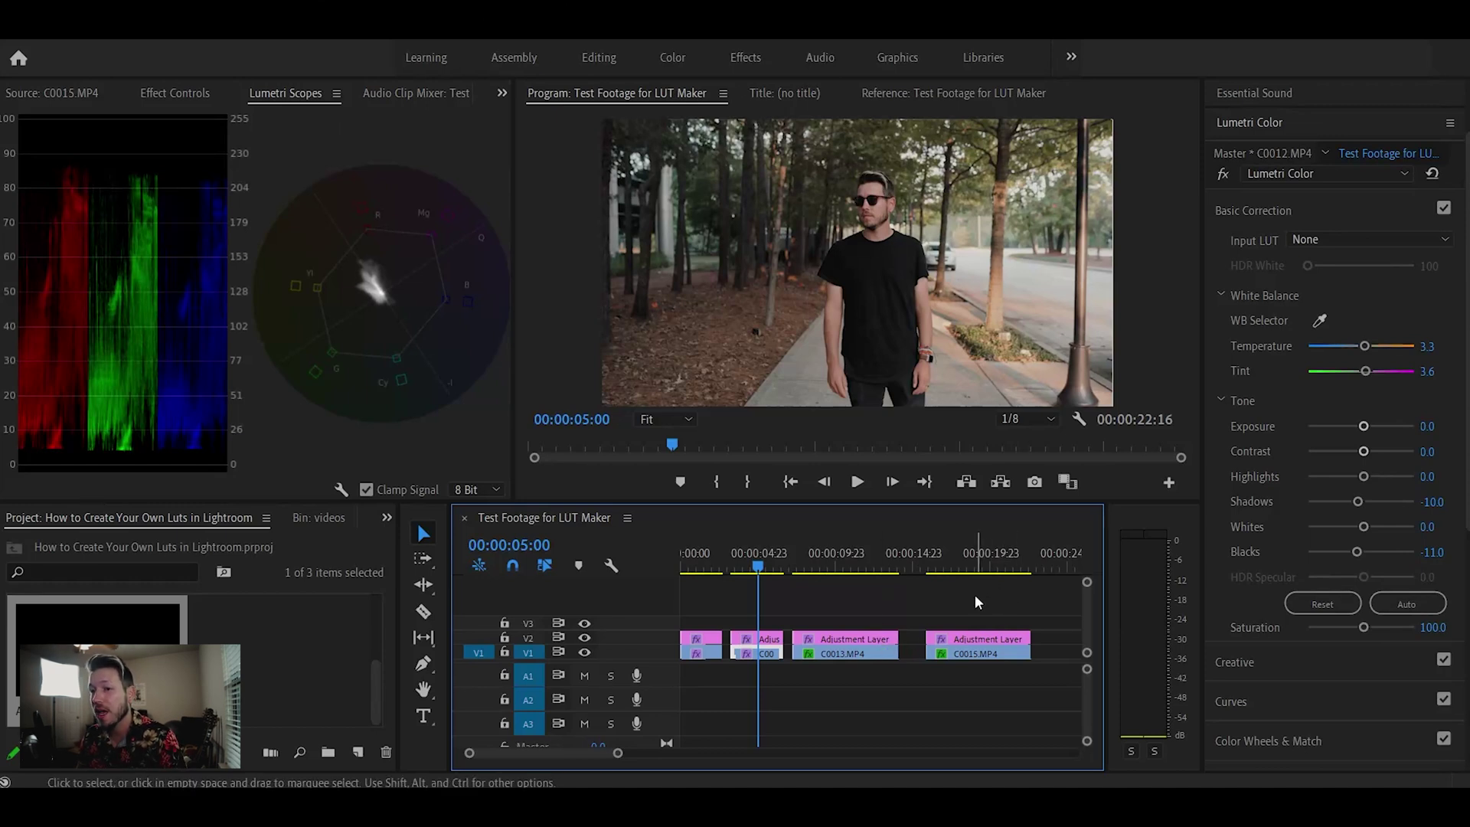
click(941, 568)
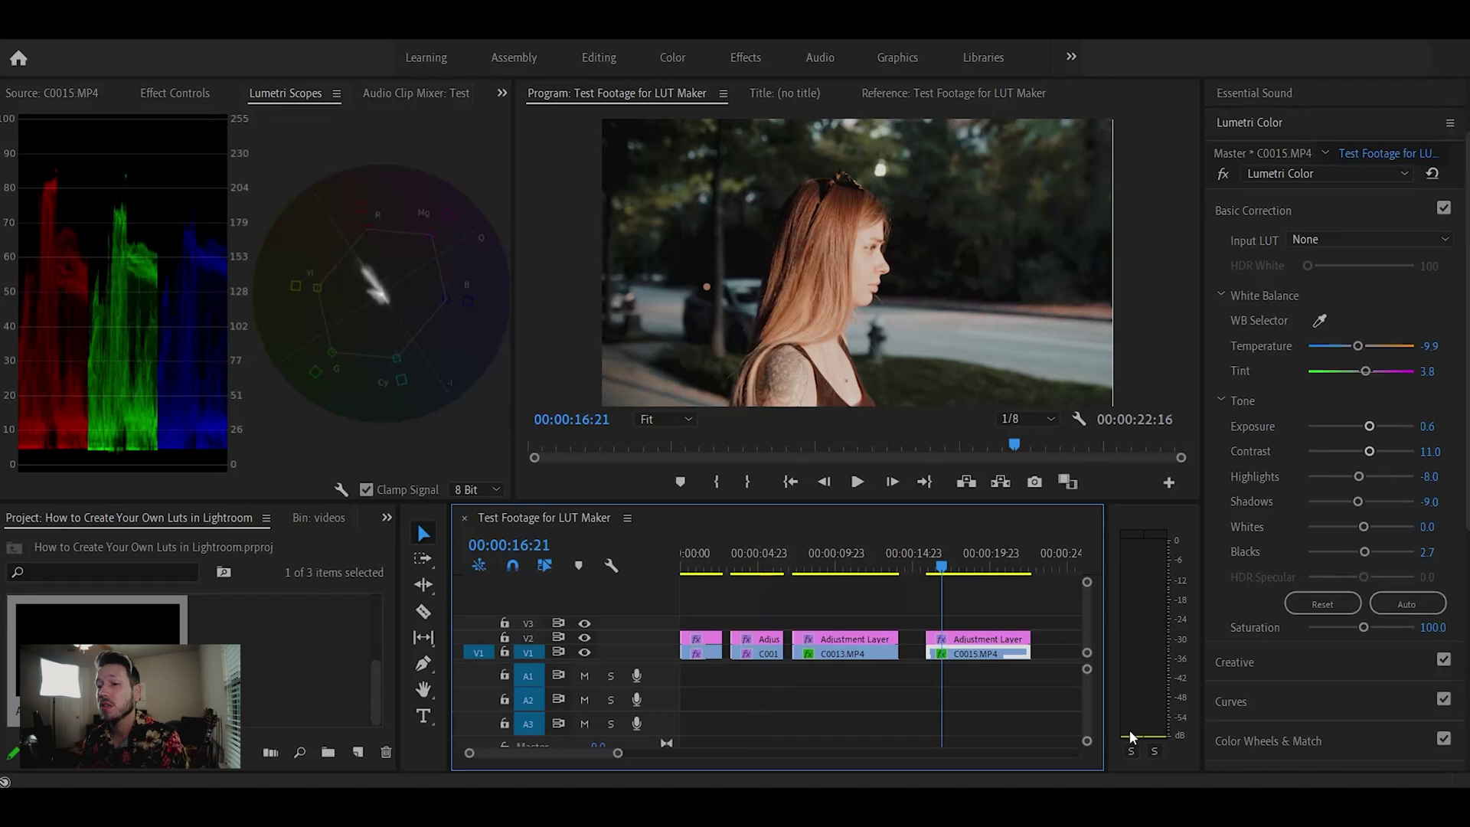
key(space)
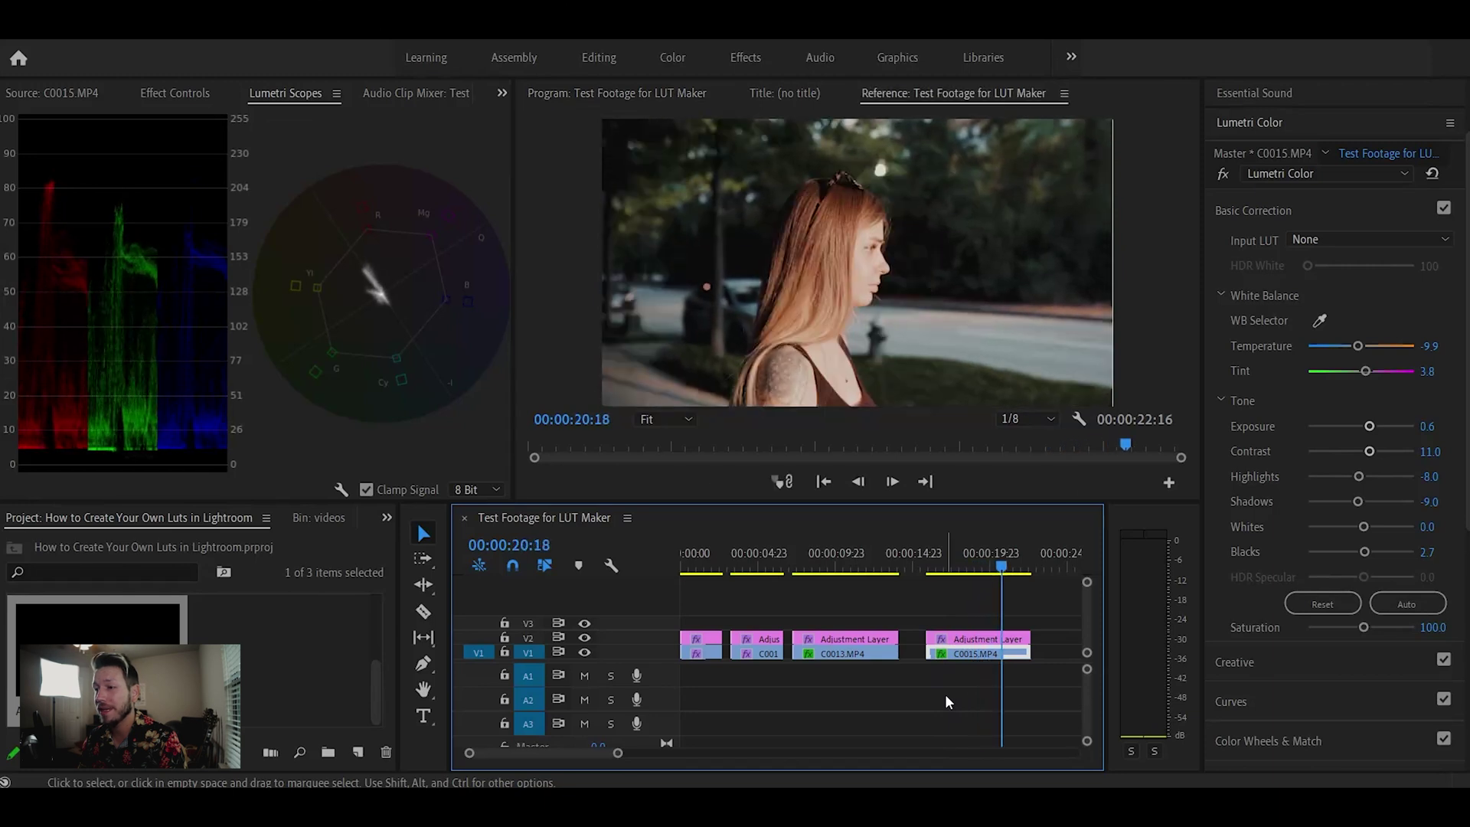
key(space)
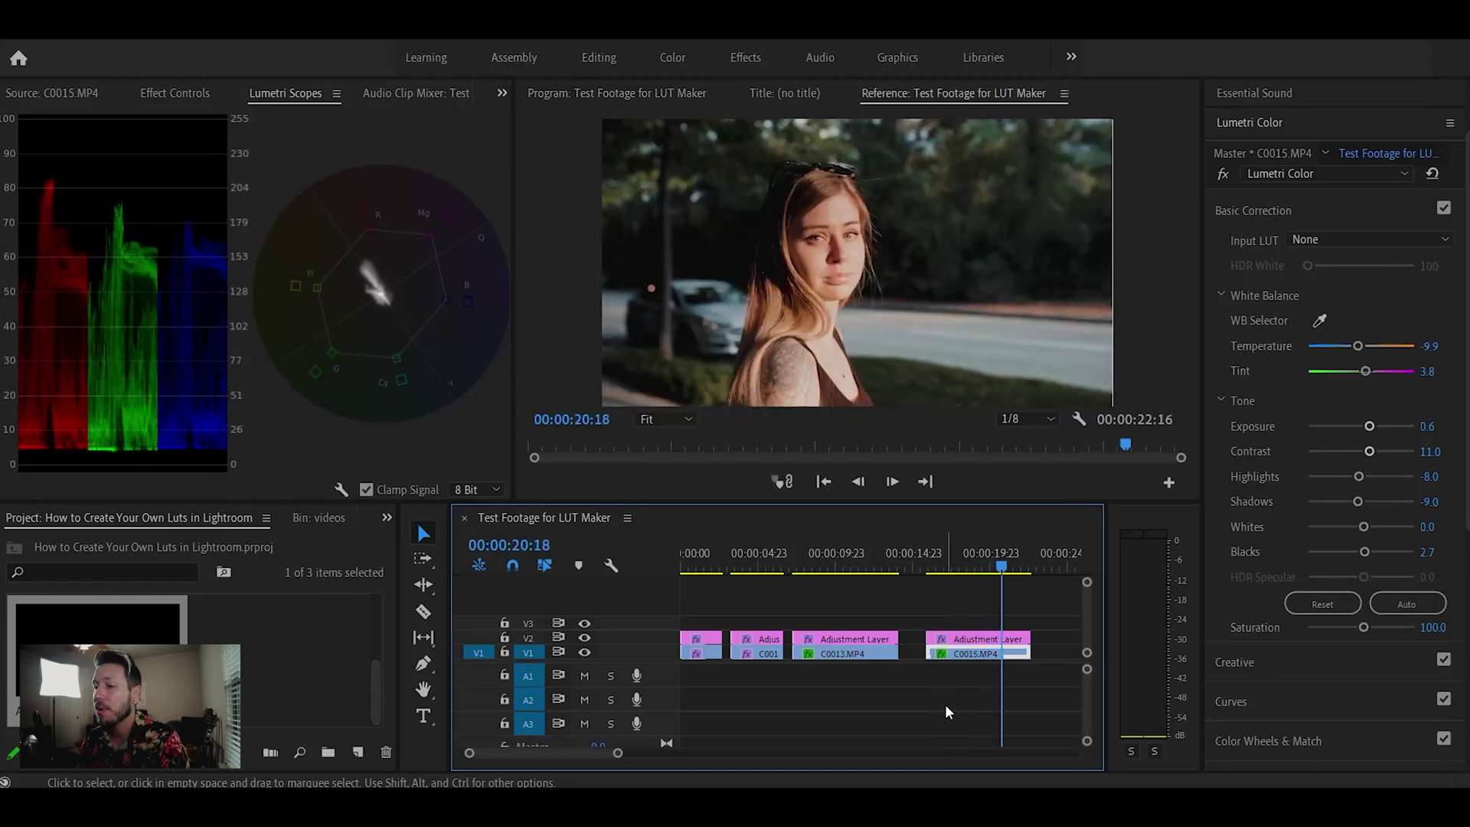
- Compare the adjustment layer above C0015.MP4 with its Creative and Basic Correction sections off and on
click(1018, 639)
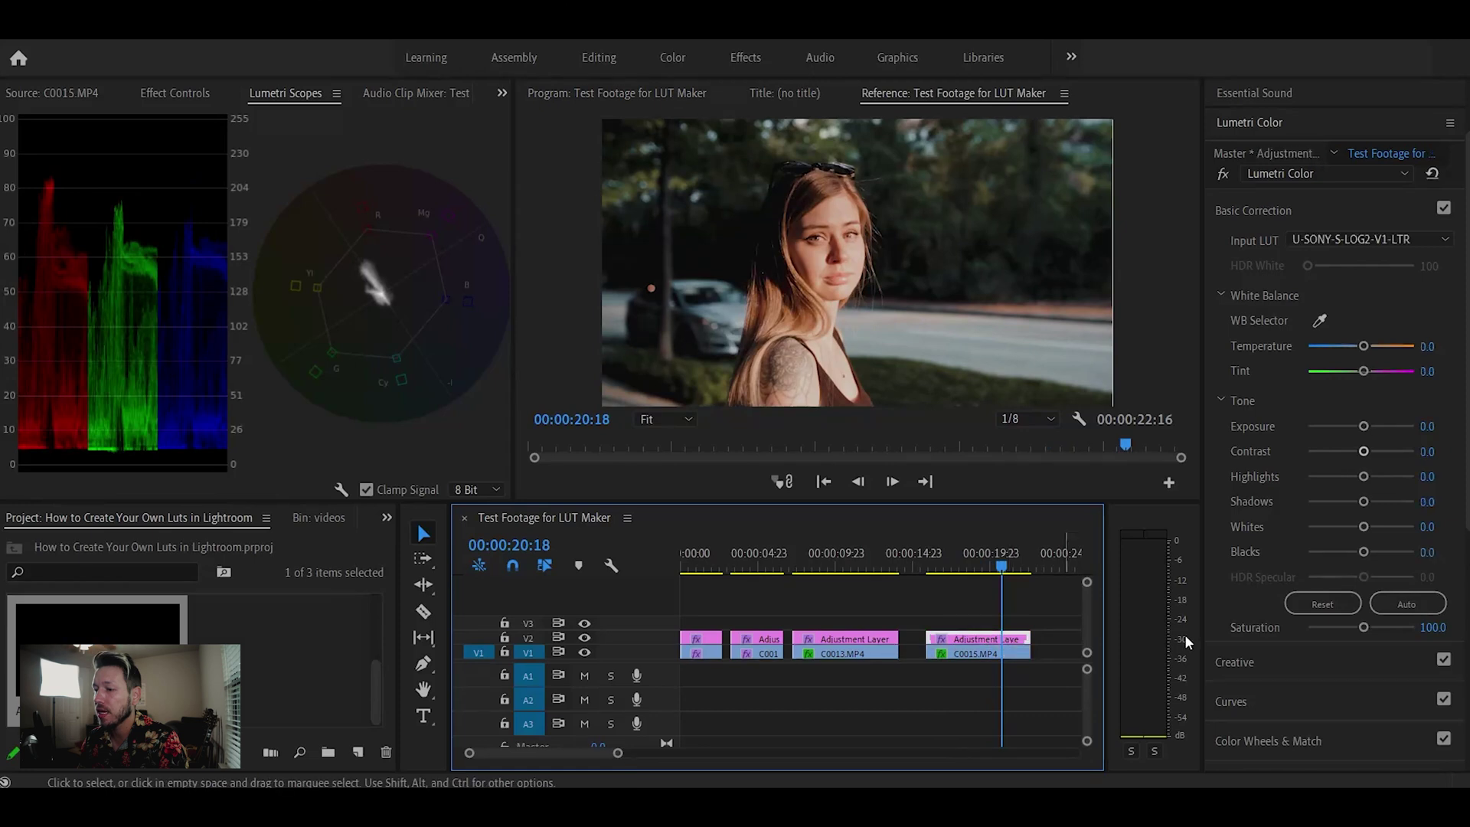
click(1442, 660)
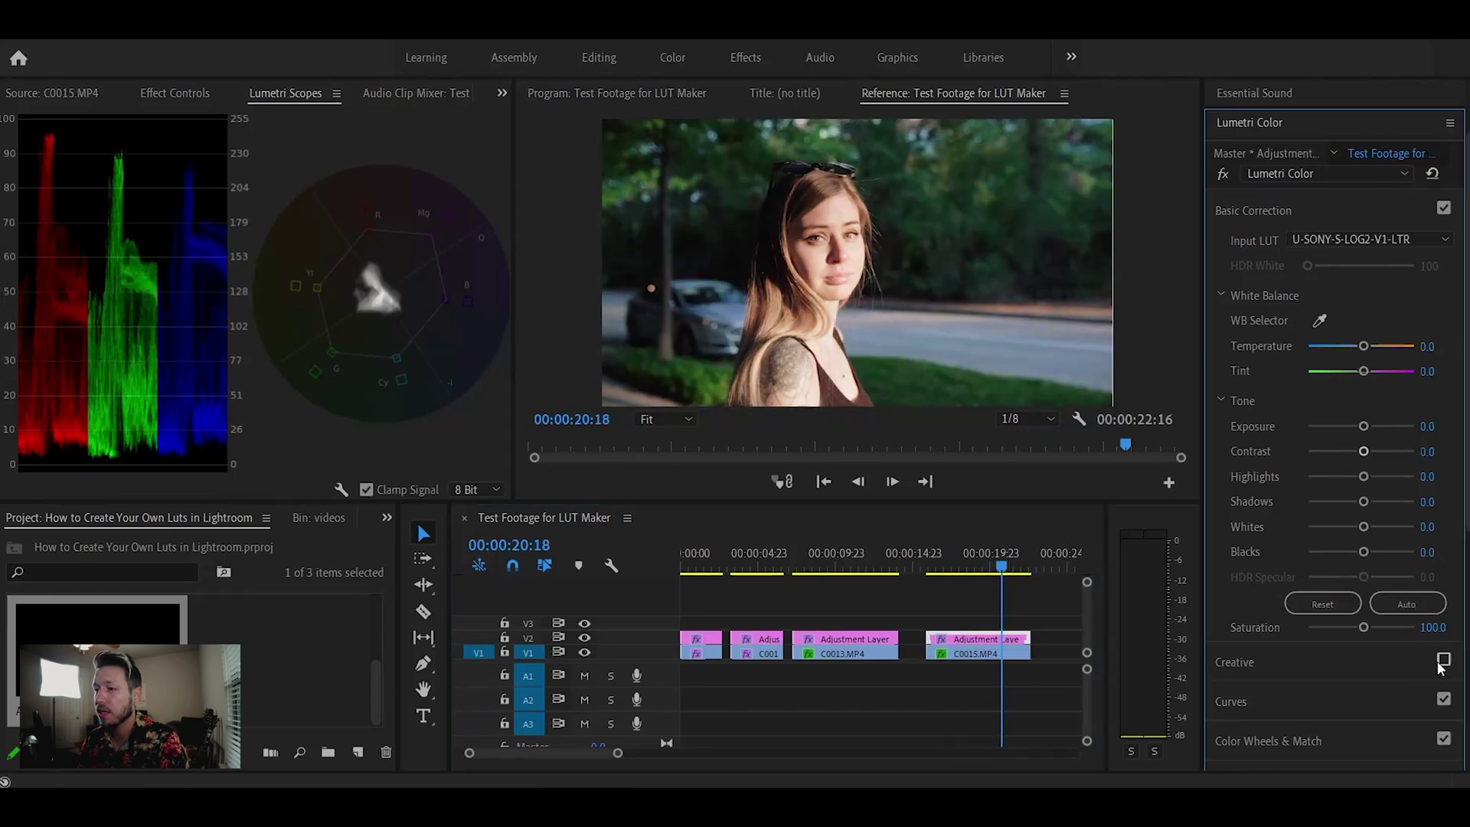
click(1444, 208)
click(1444, 208)
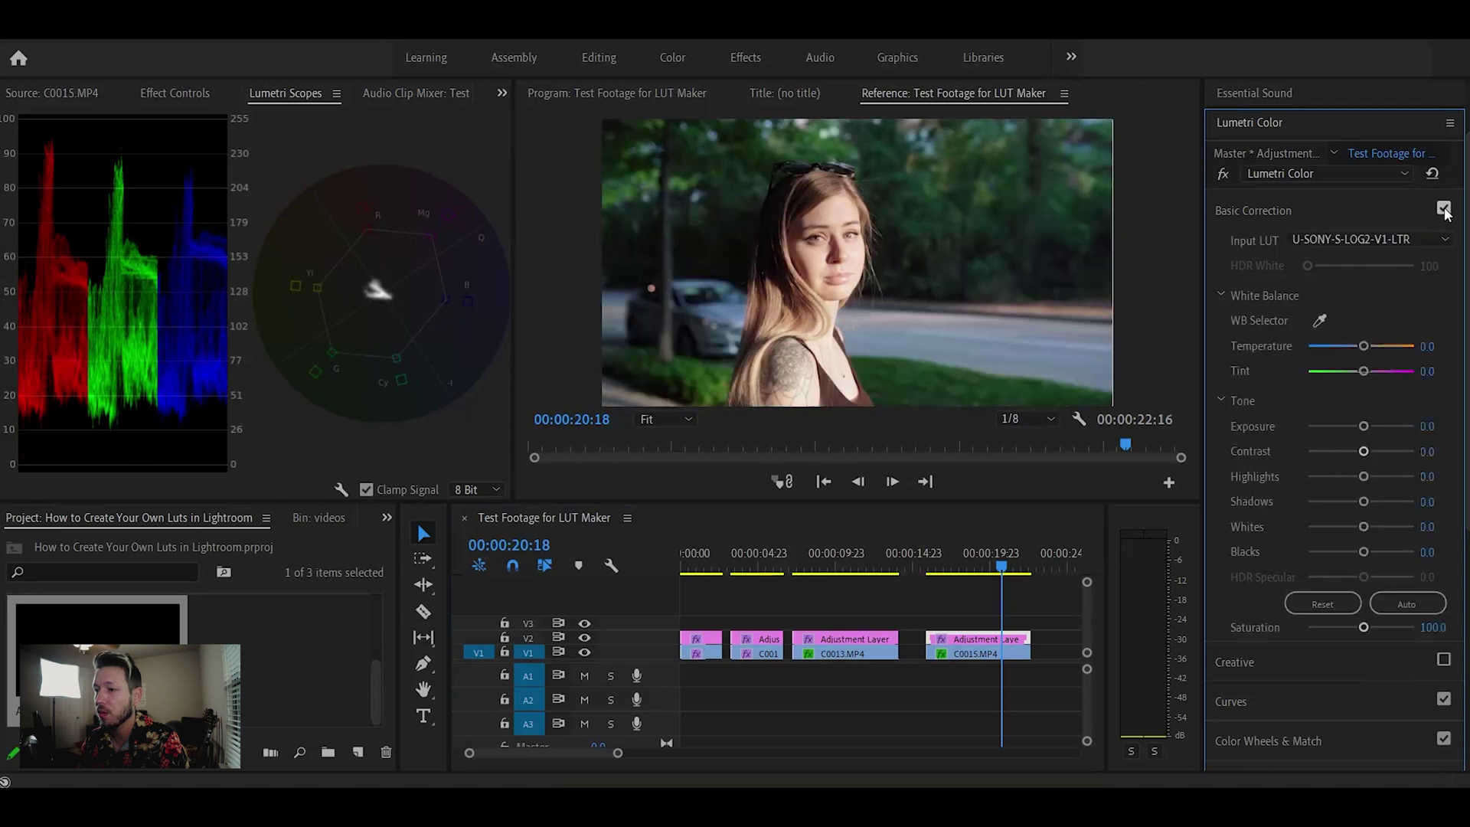
click(1443, 660)
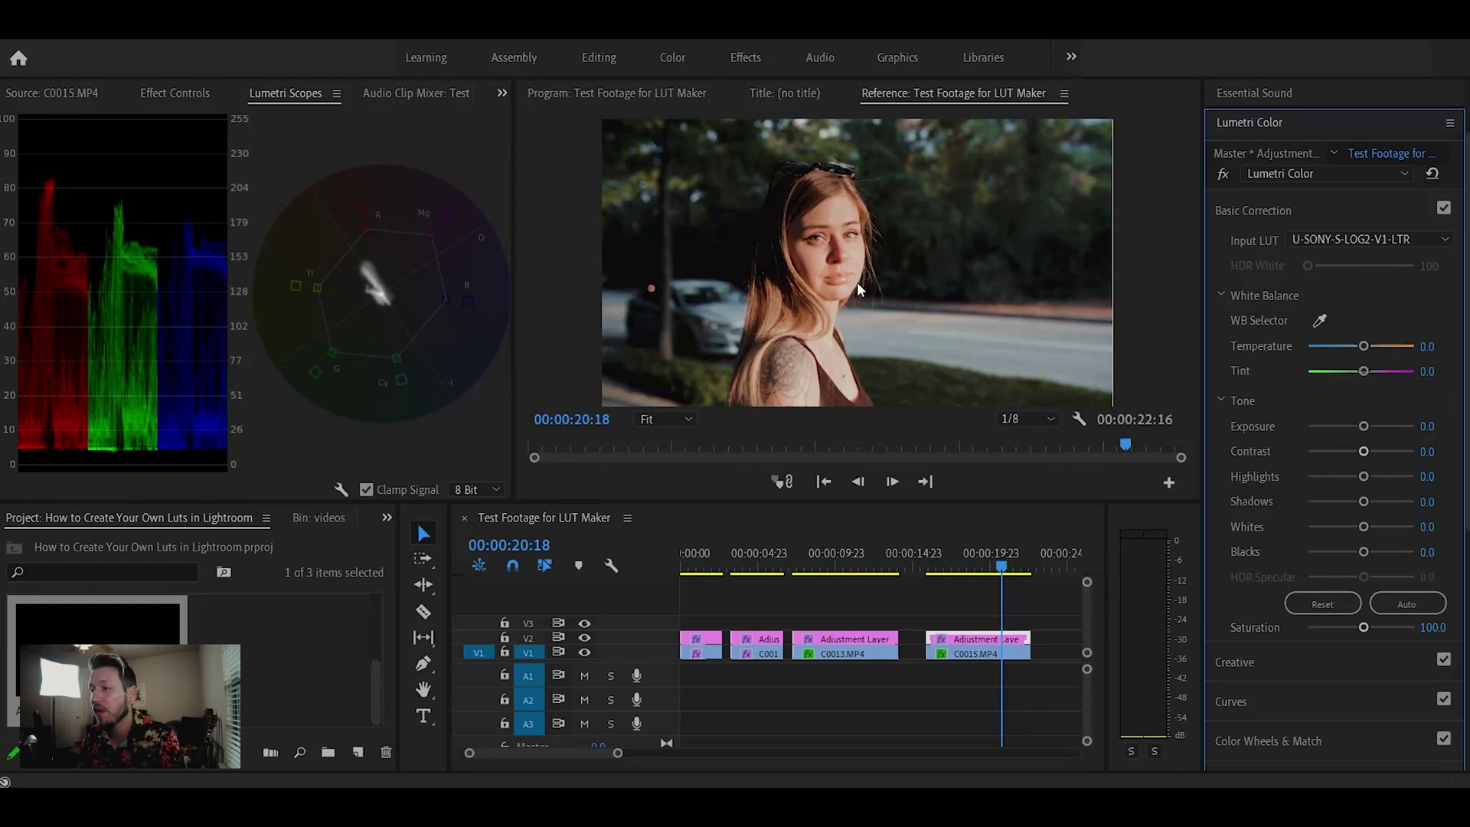
- Key the reds of C0015.MP4 in HSL Secondary with the Color/Gray mask shown, refined with Denoise 22.5 and Blur 10.8
click(990, 651)
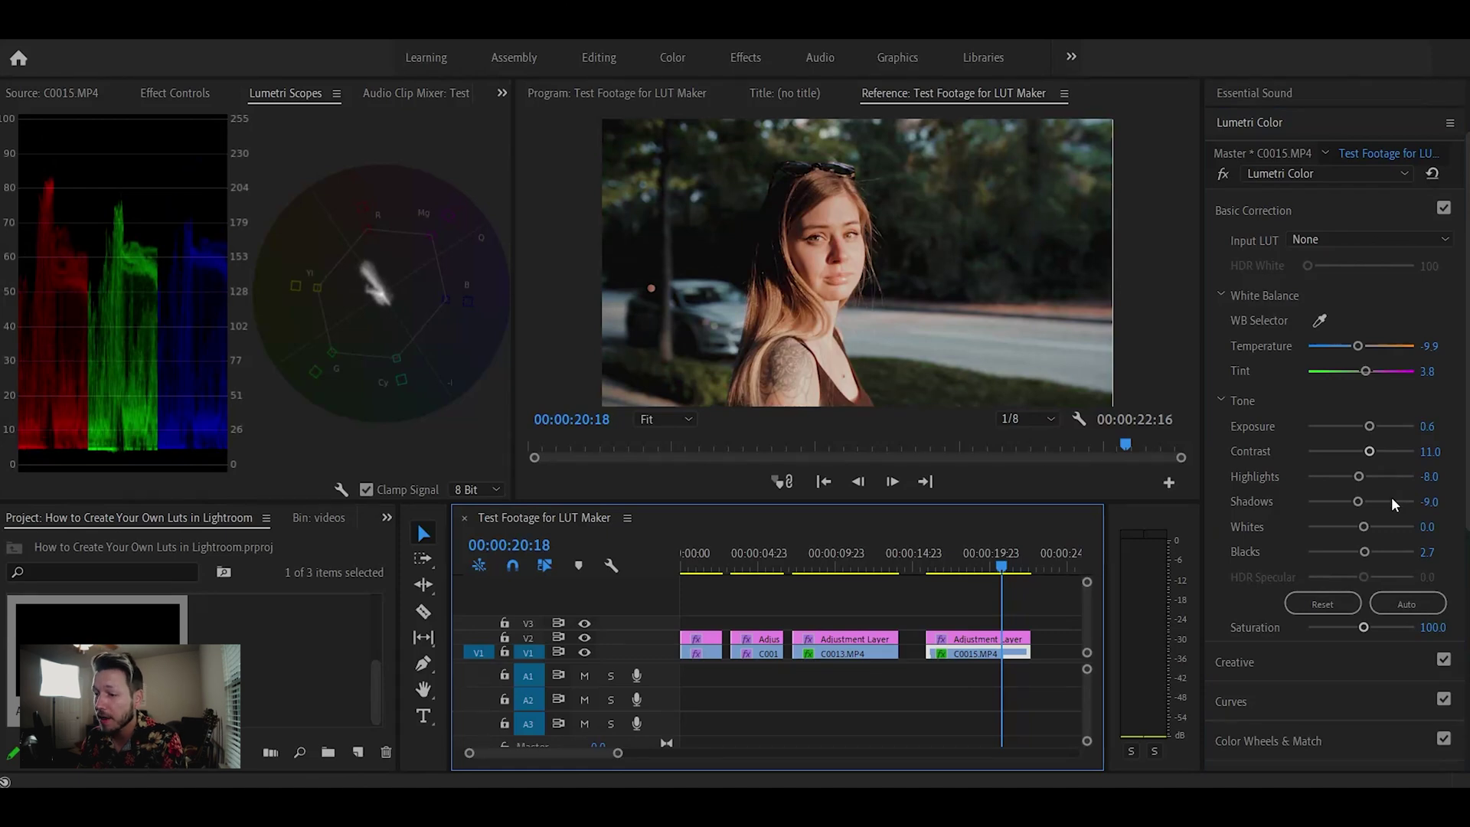
click(948, 567)
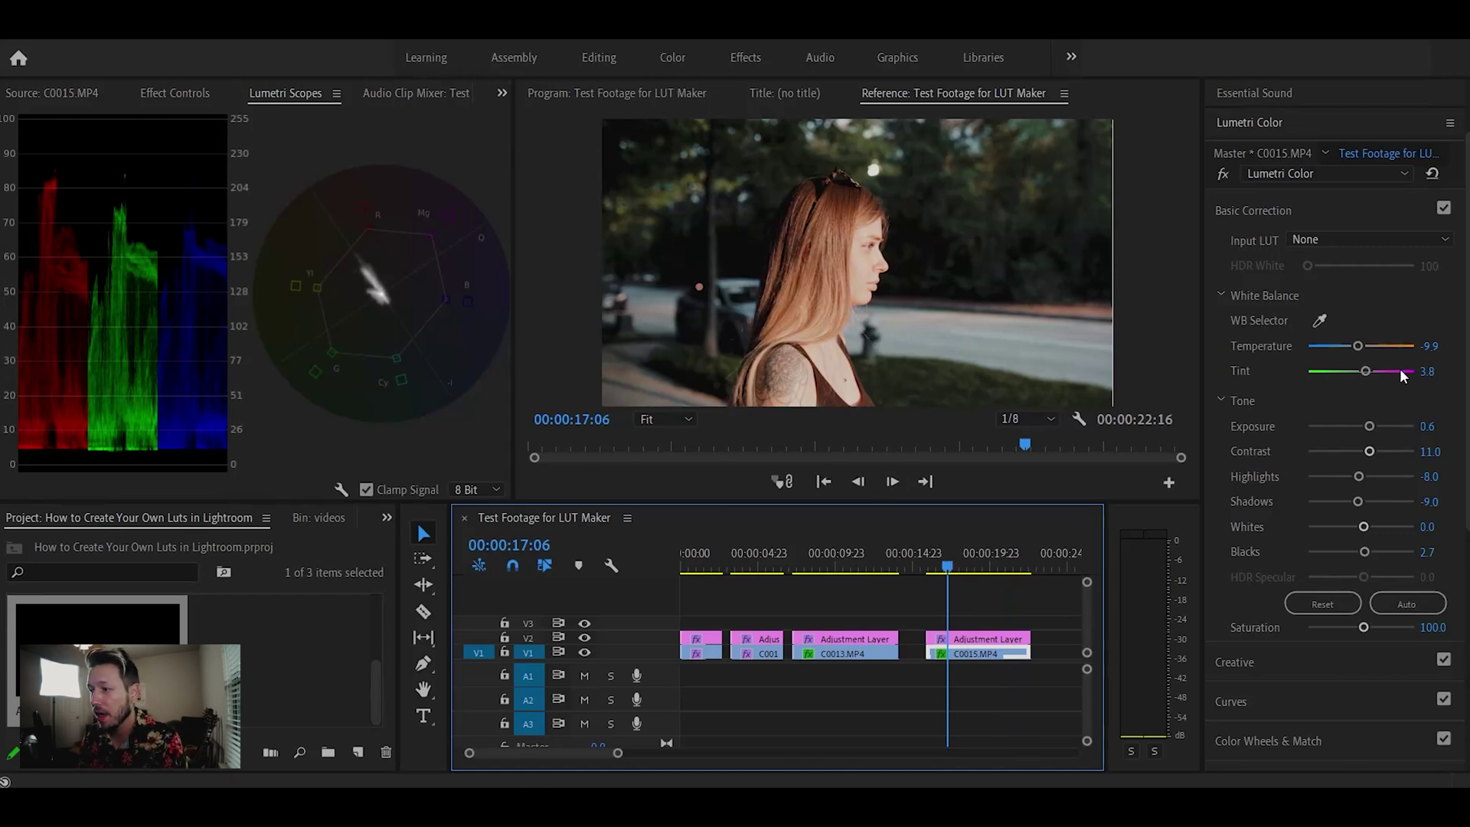
scroll(1271, 718, down, 2)
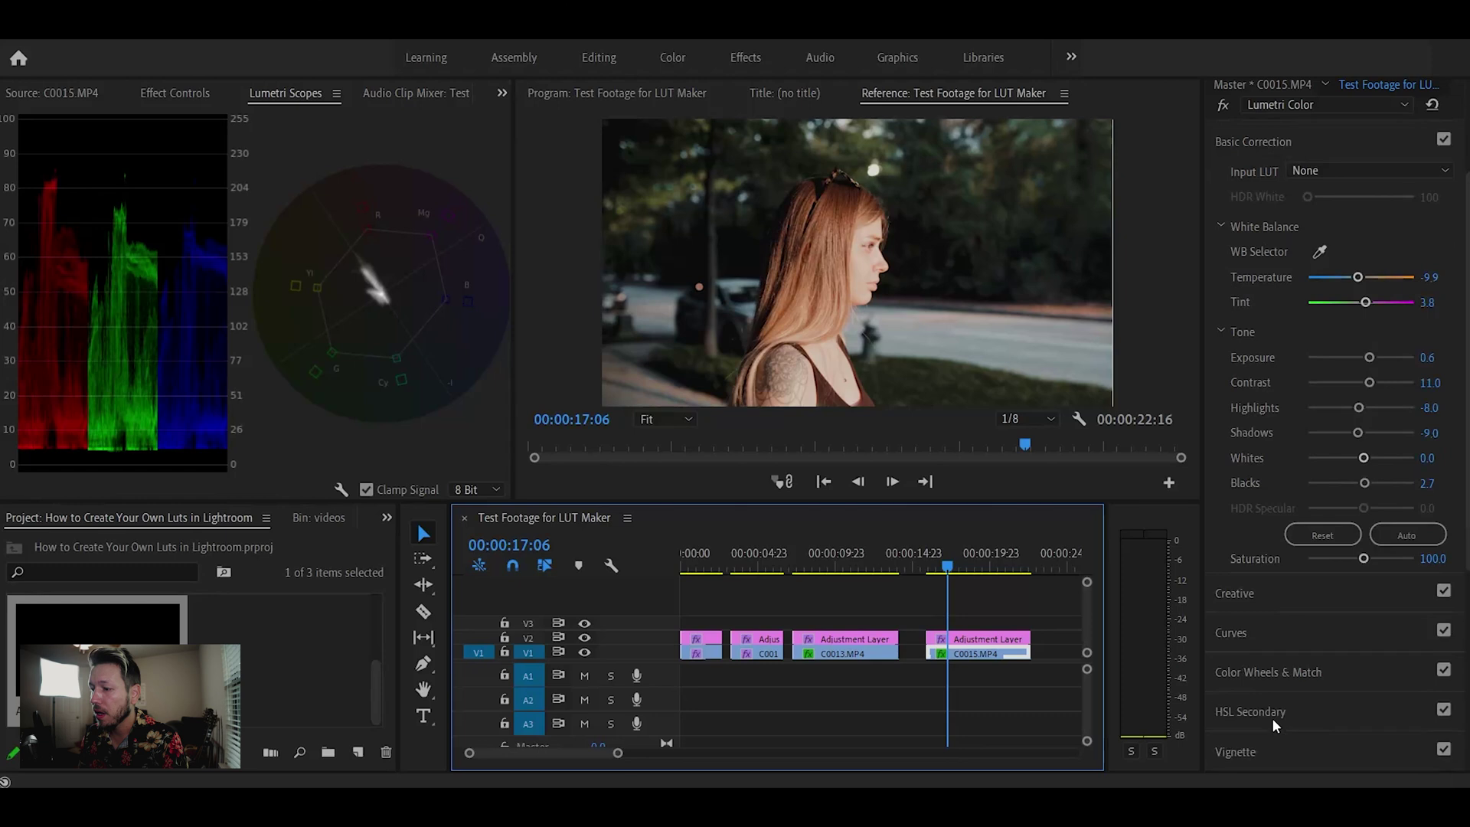
click(1280, 716)
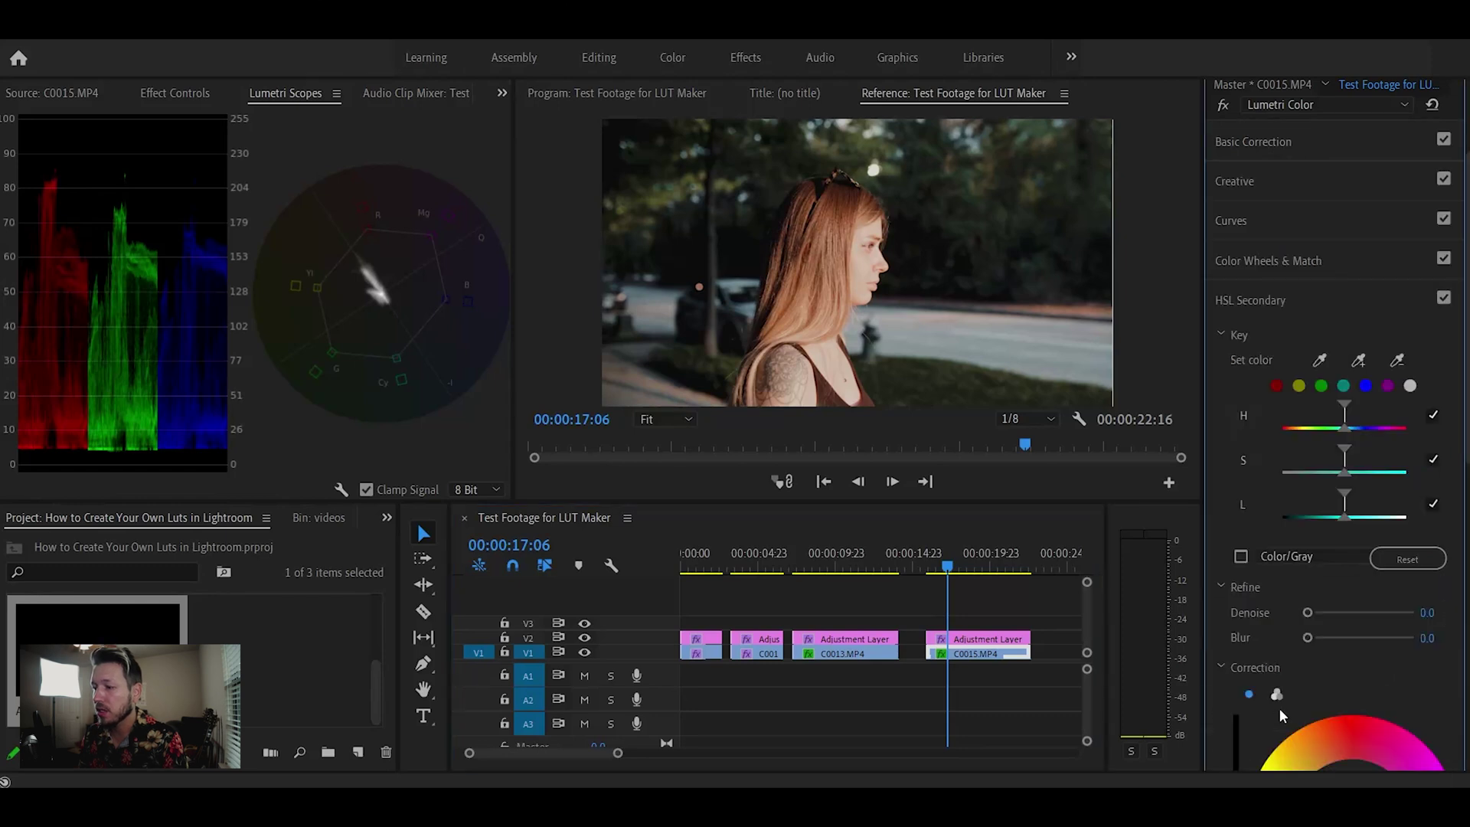
click(1277, 386)
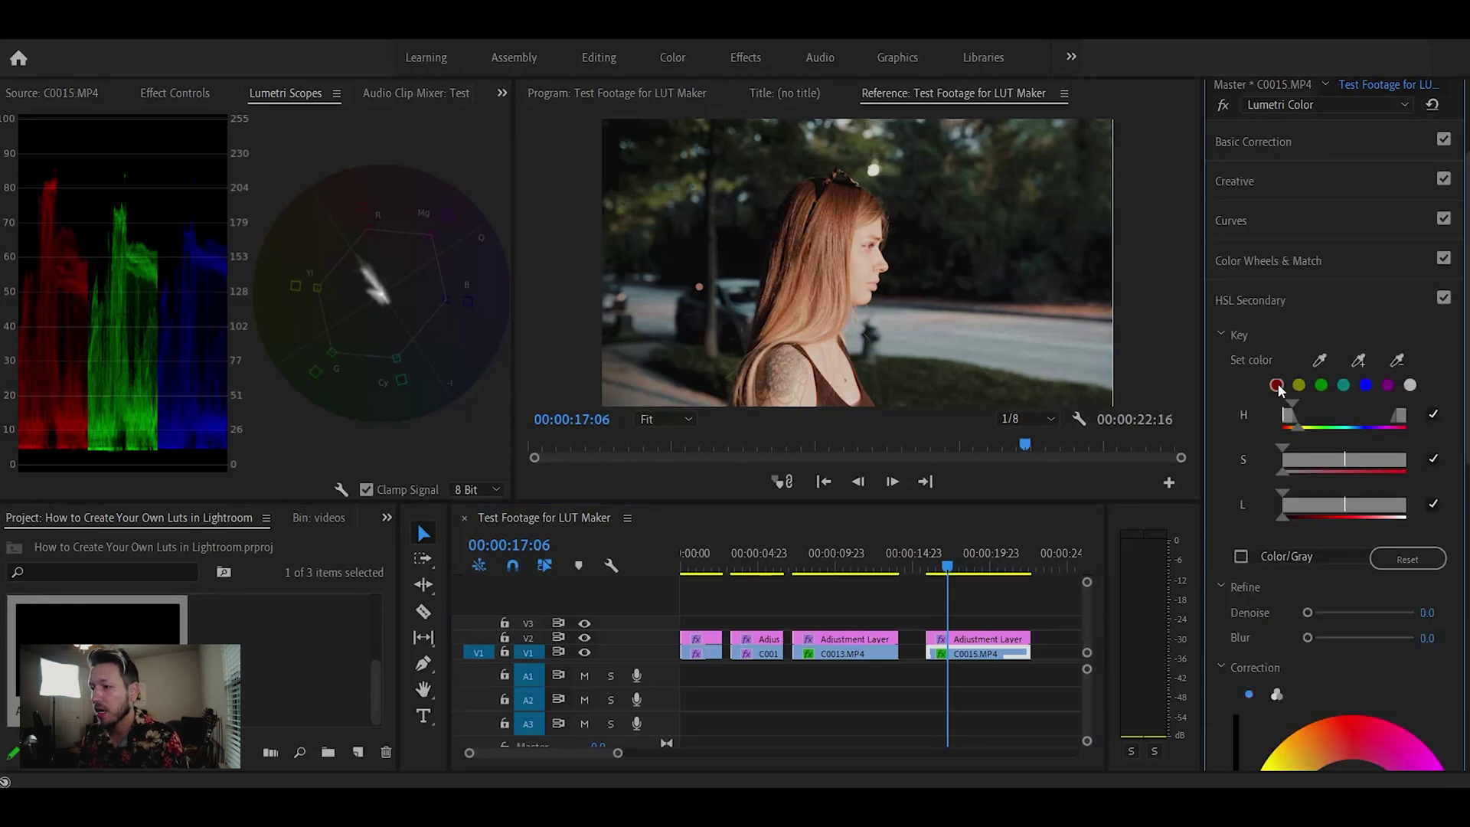
click(1241, 557)
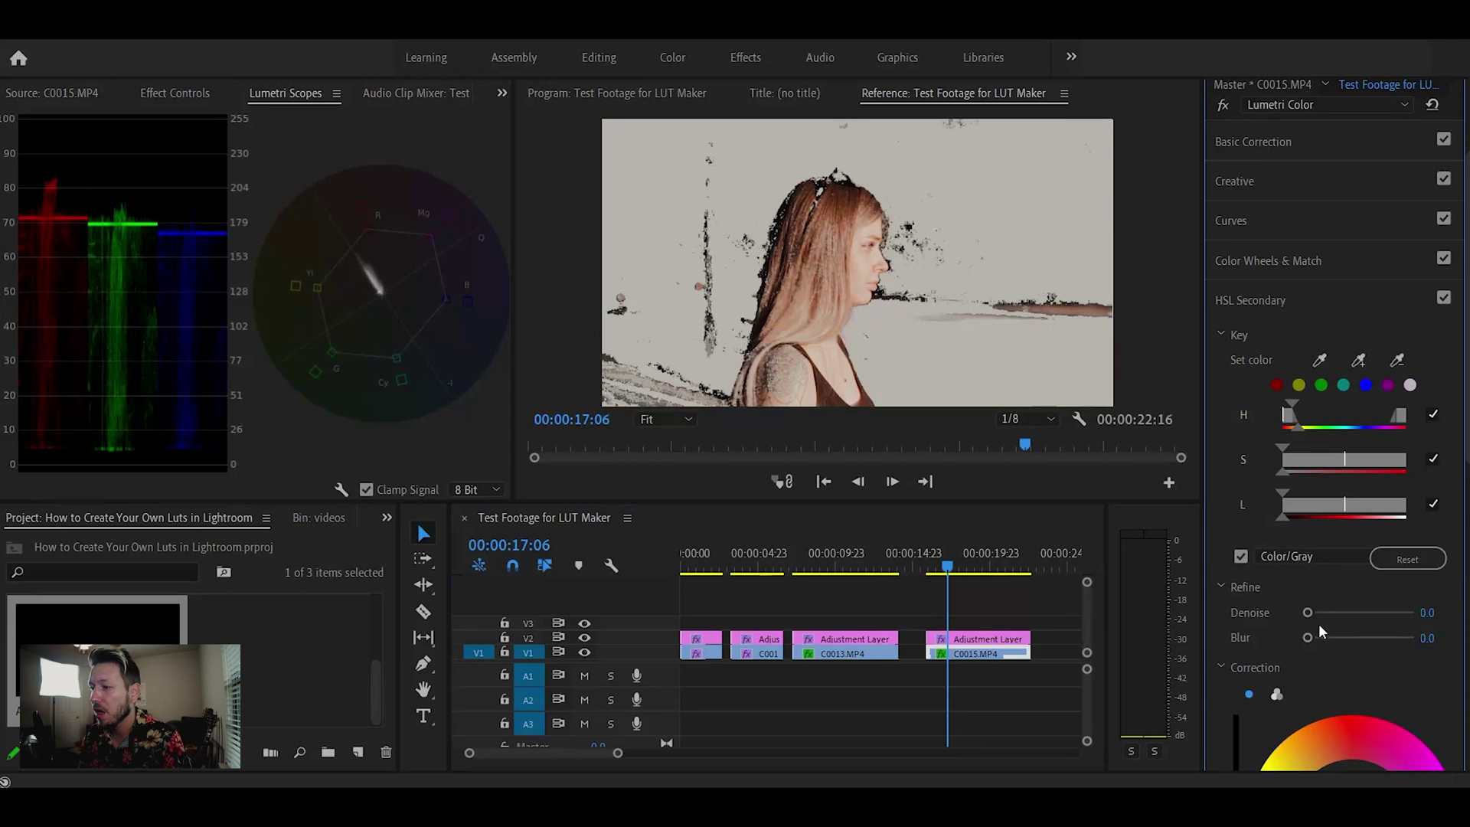
drag(1326, 611, 1348, 643)
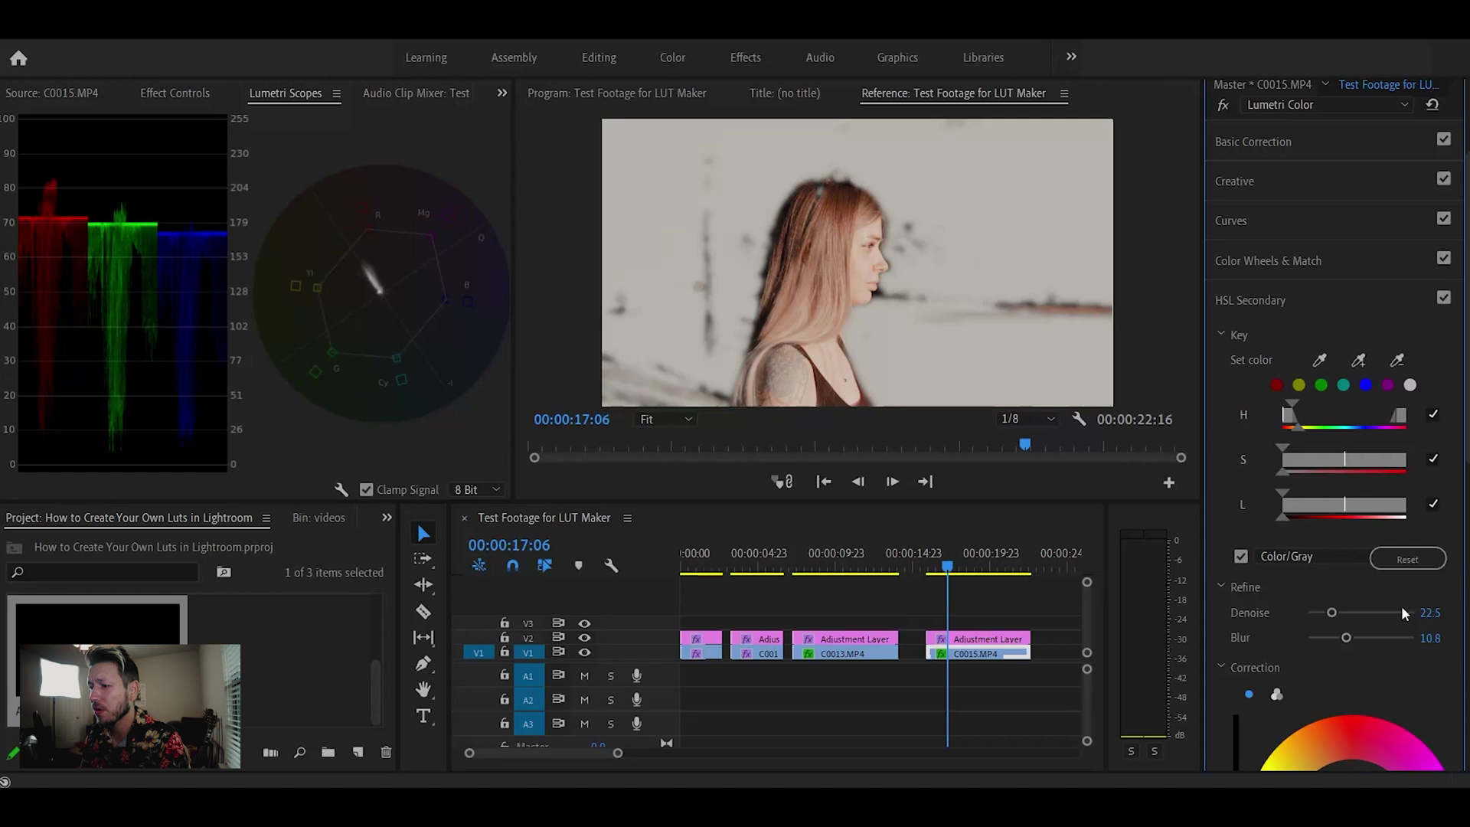
- Turn off the Color/Gray mask and slightly lower the brightness of the keyed reds in the HSL Secondary correction
scroll(1234, 631, down, 2)
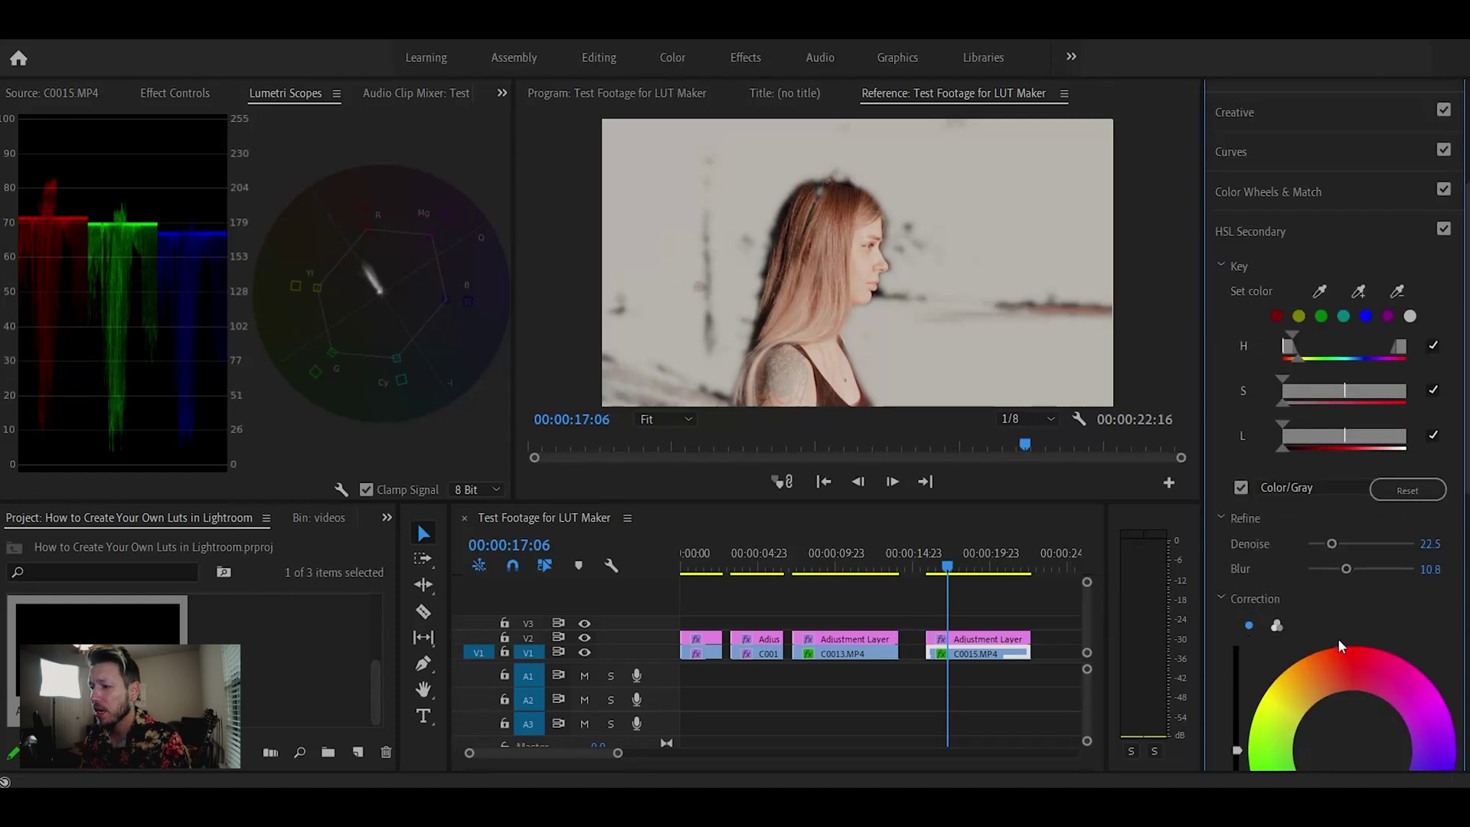
scroll(1287, 617, down, 2)
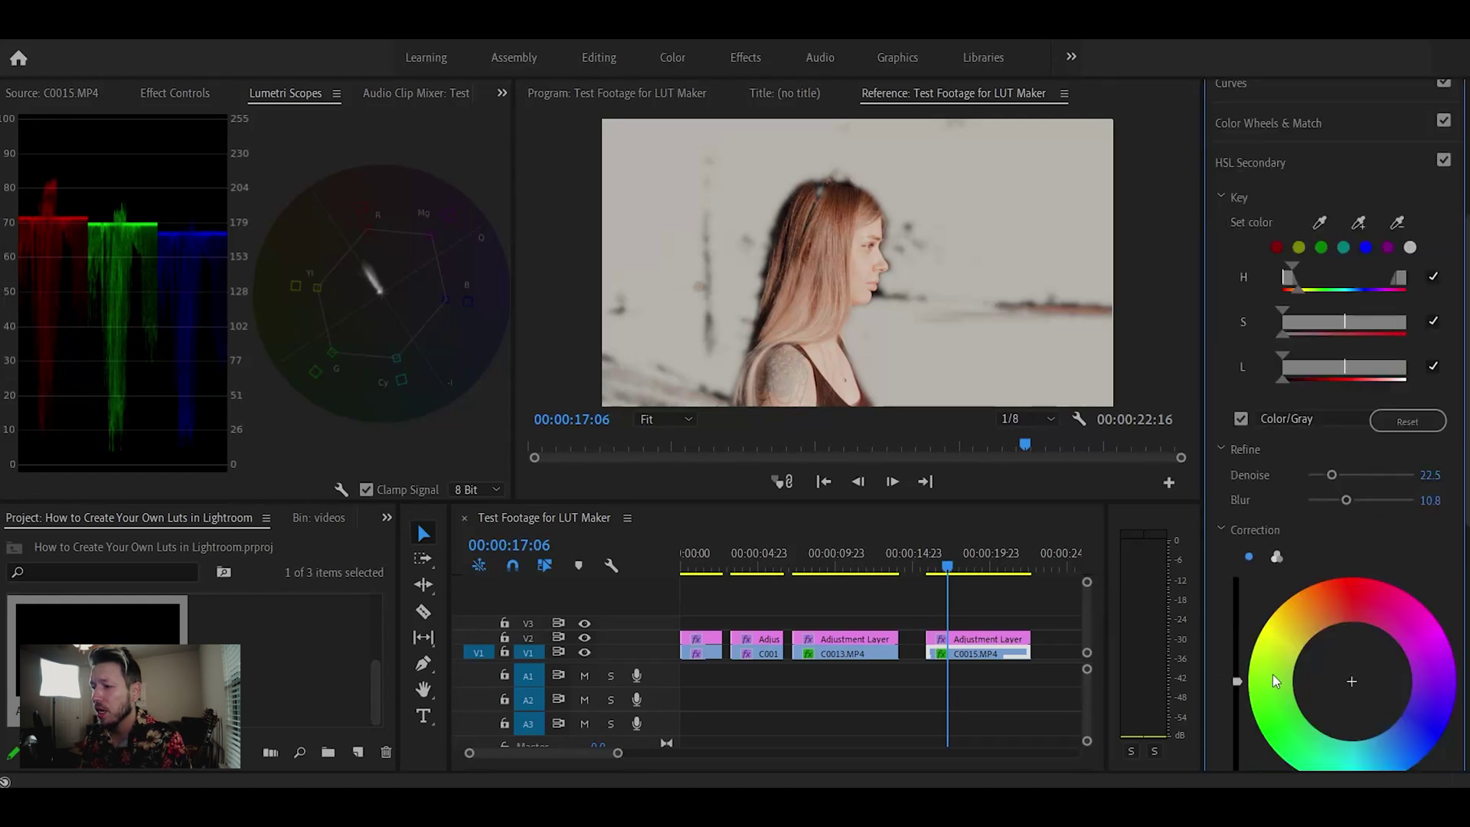
click(1235, 682)
drag(1239, 742, 1234, 603)
click(1237, 419)
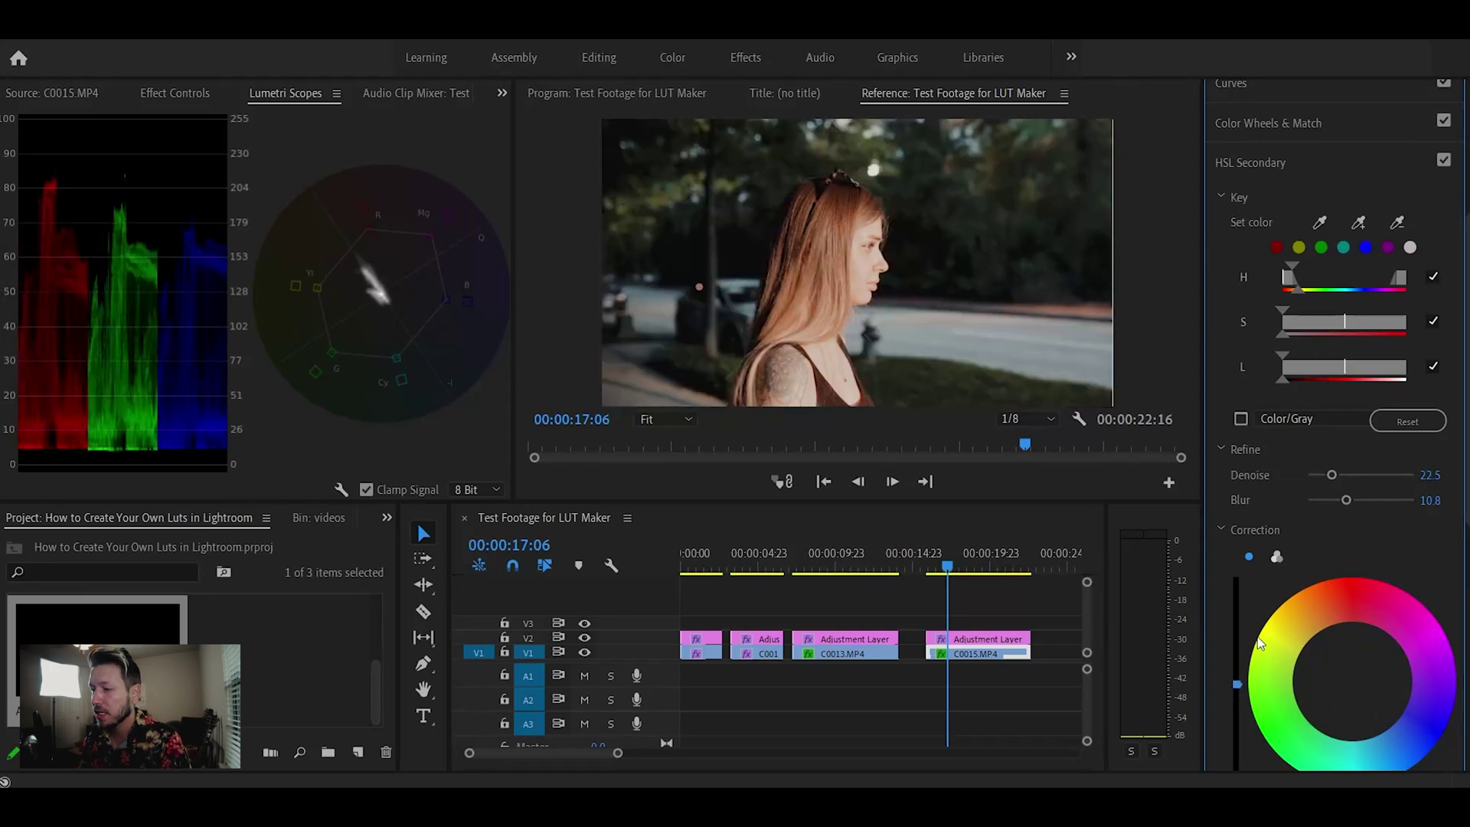
drag(1237, 686, 1239, 693)
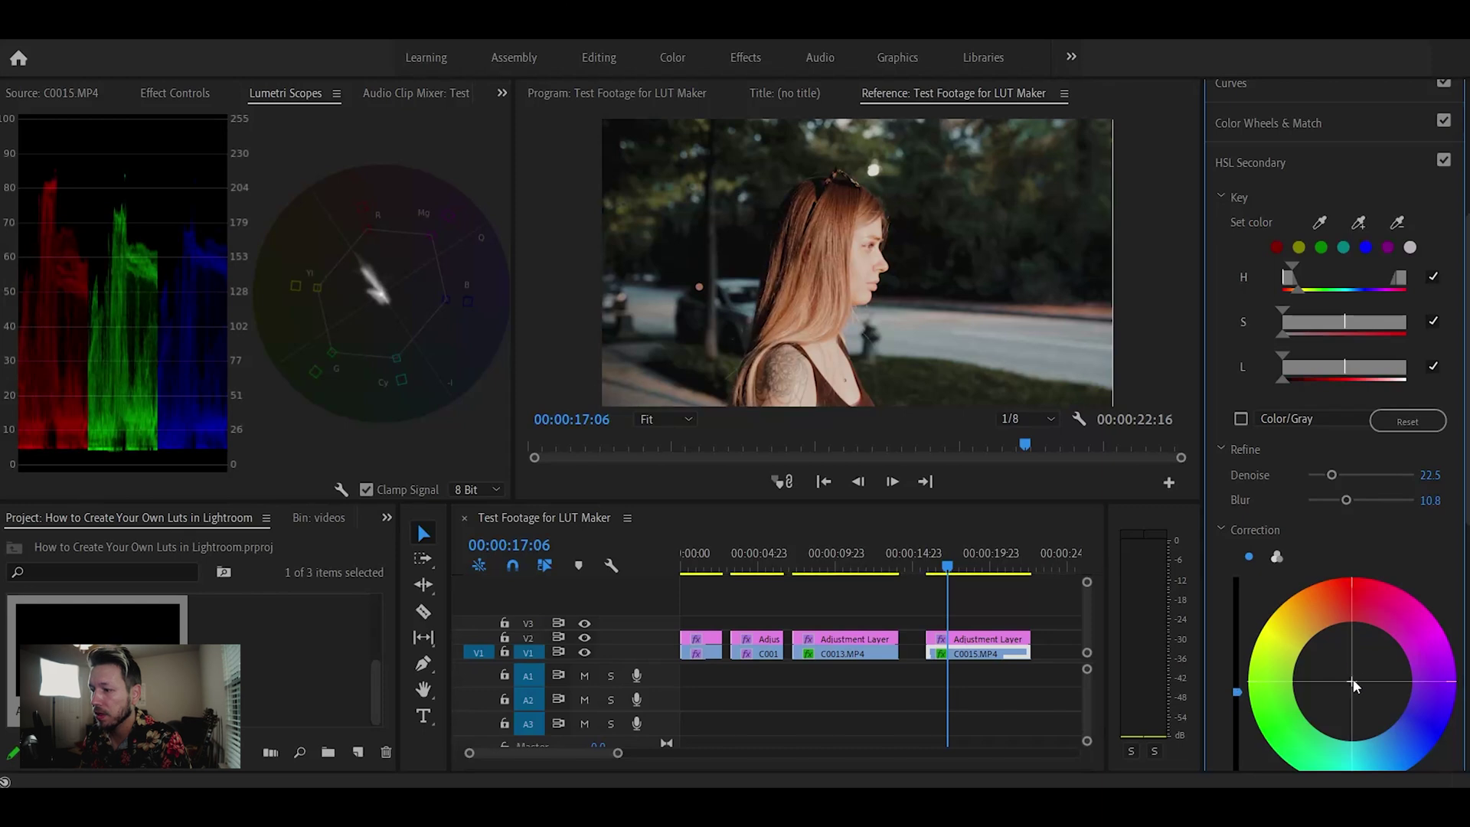
- Try a blue tint on the keyed reds' color wheel, return it to near neutral, and darken them slightly more
drag(1355, 683, 1385, 718)
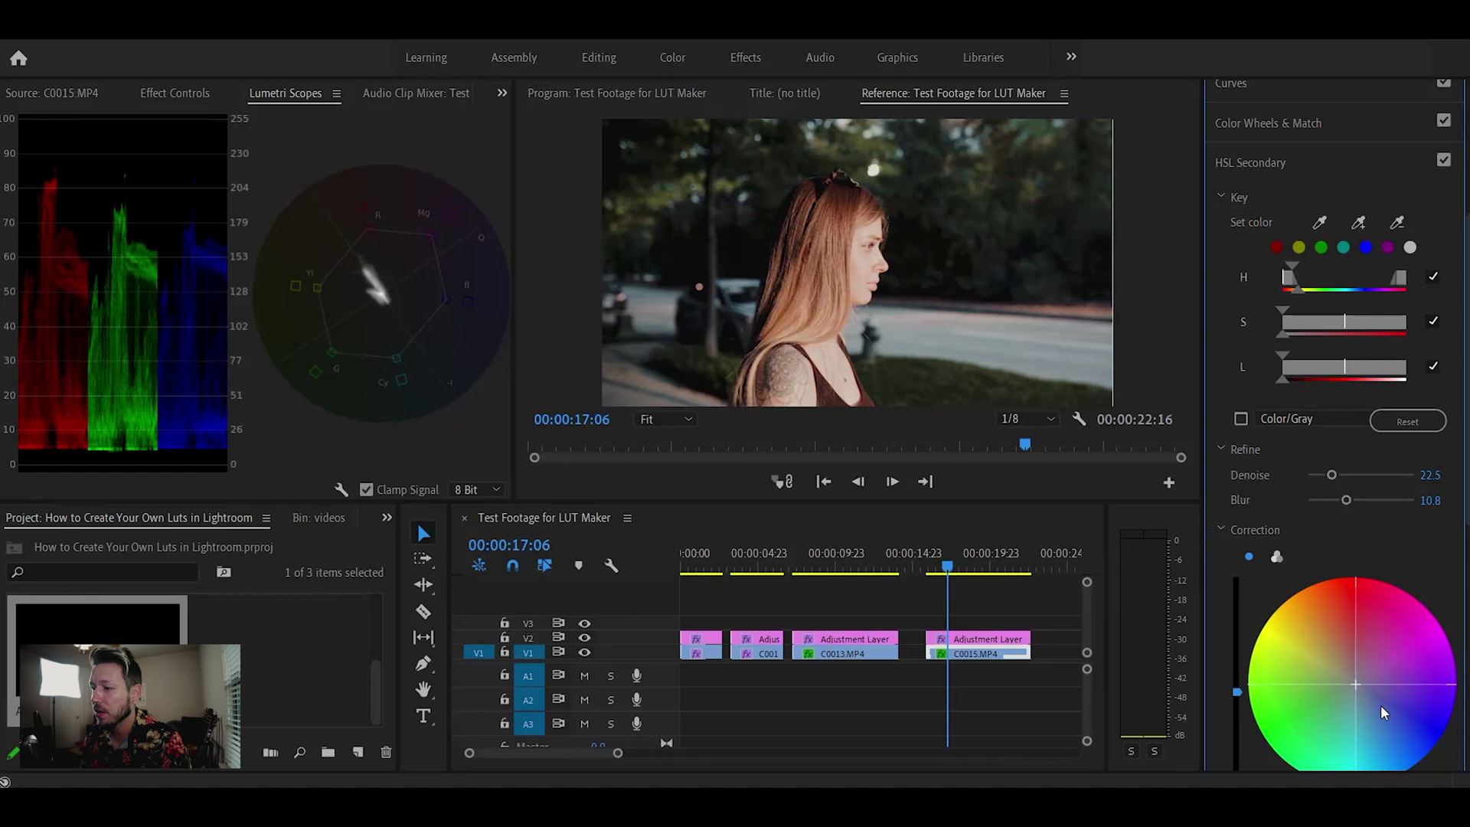
drag(1380, 704, 1347, 673)
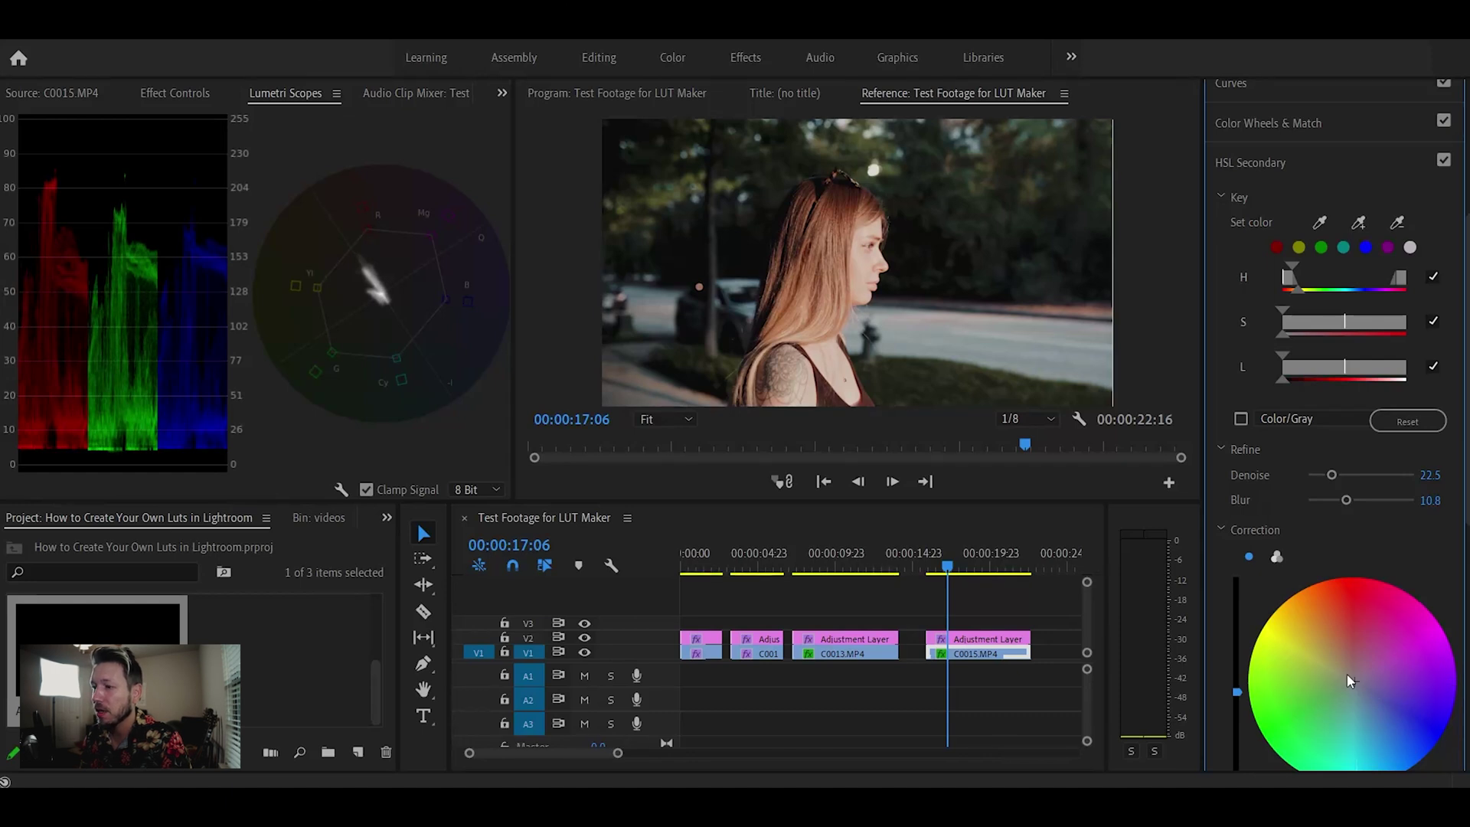
scroll(1296, 485, down, 2)
drag(1236, 623, 1236, 626)
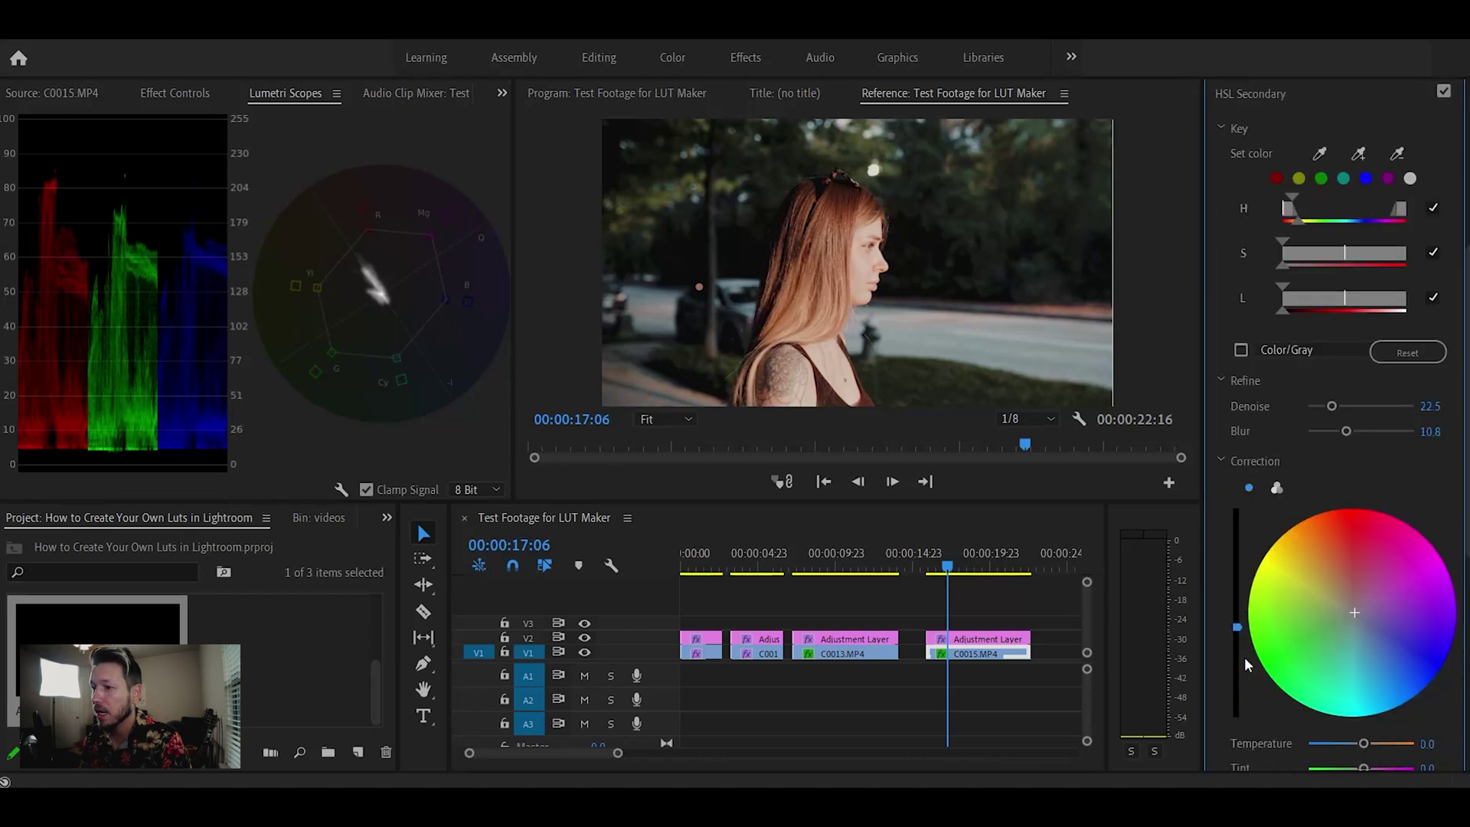
- Compare C0015.MP4 with its HSL Secondary correction off and on
scroll(1264, 471, up, 2)
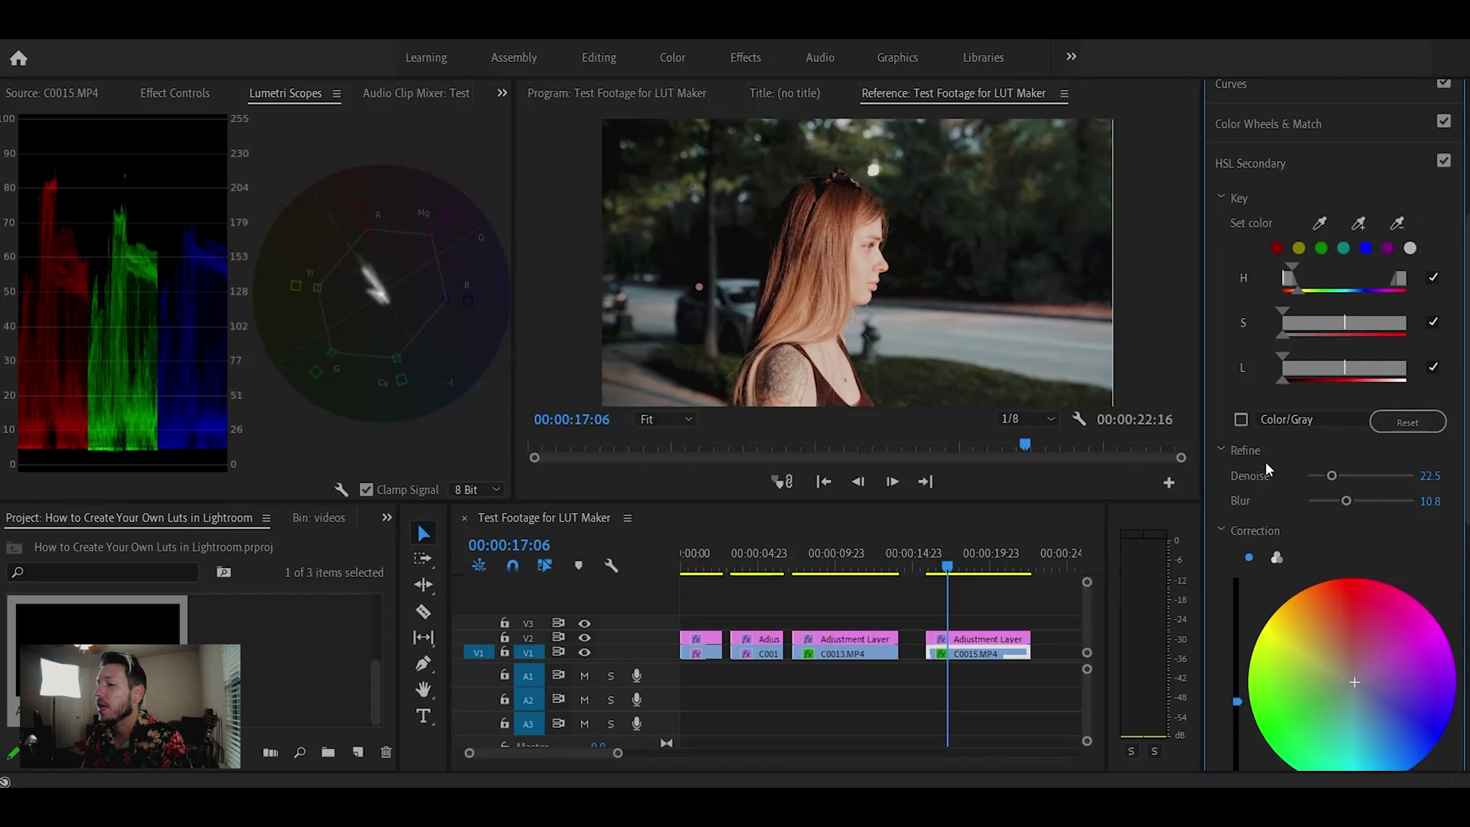
click(1442, 163)
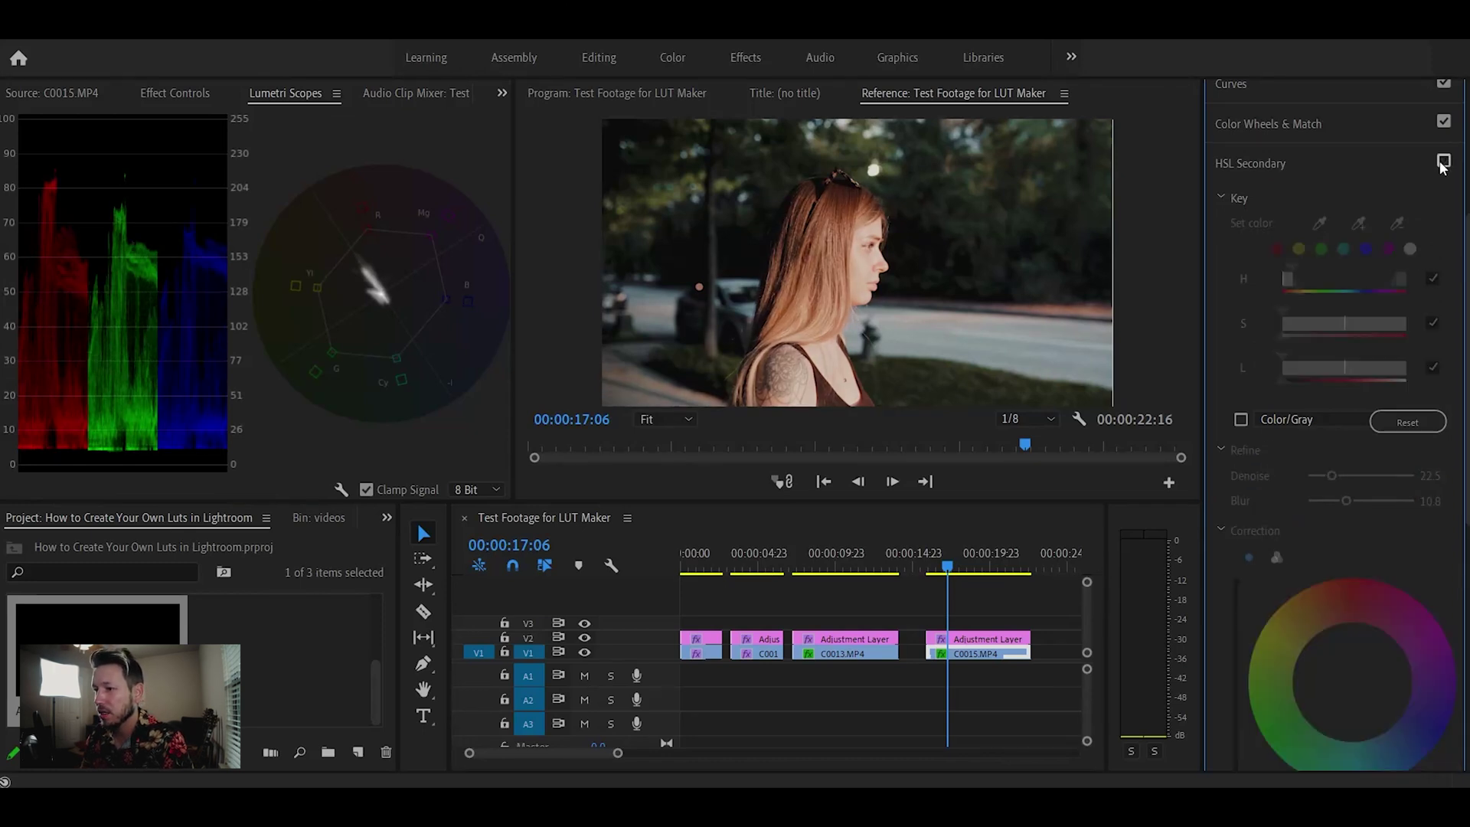
click(1442, 163)
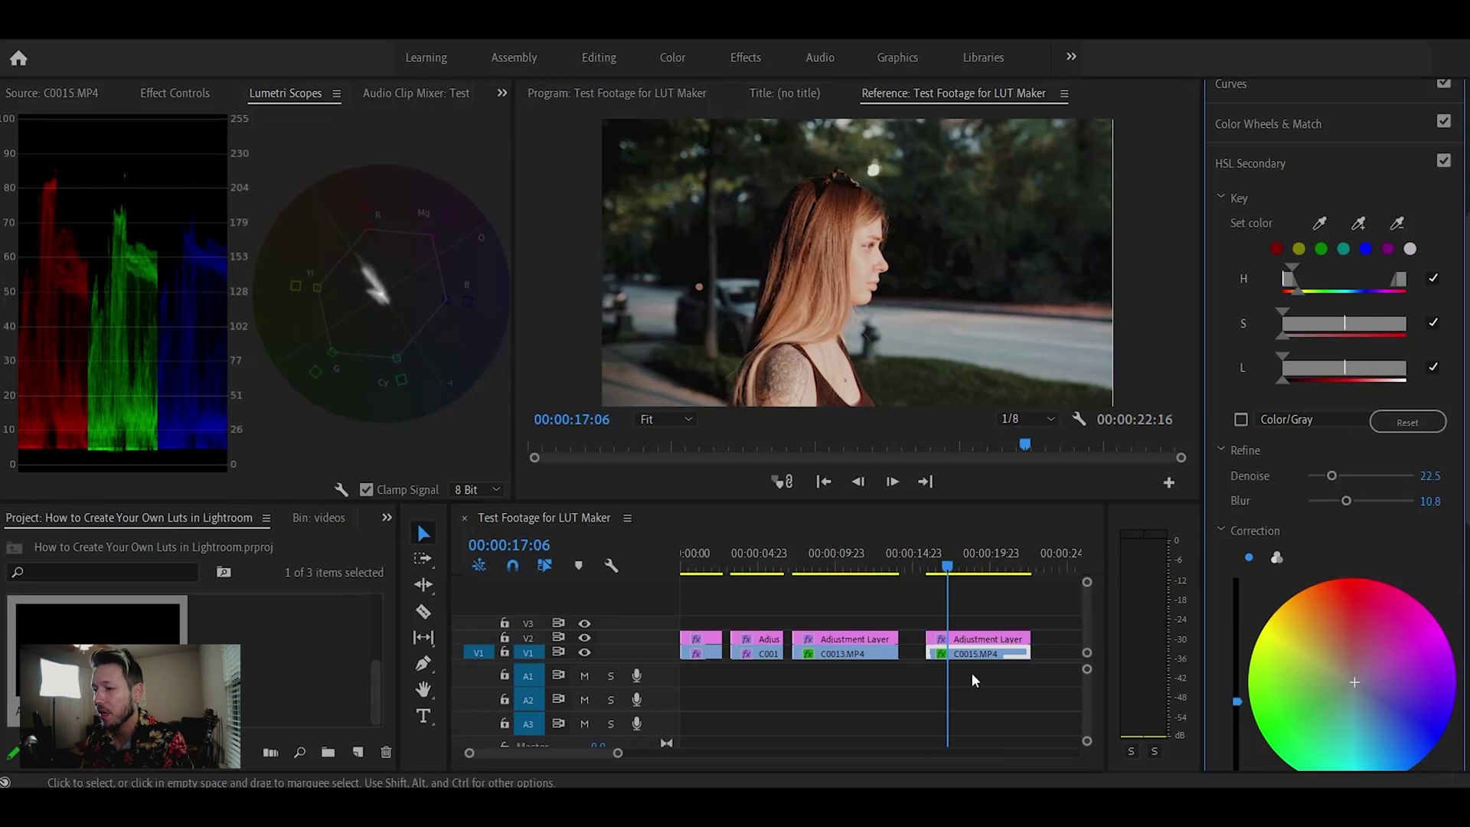
- Check C0015.MP4 at 00:00:18:18 and 00:00:19:12, and slightly raise the brightness of the keyed reds in the HSL Secondary correction
click(971, 567)
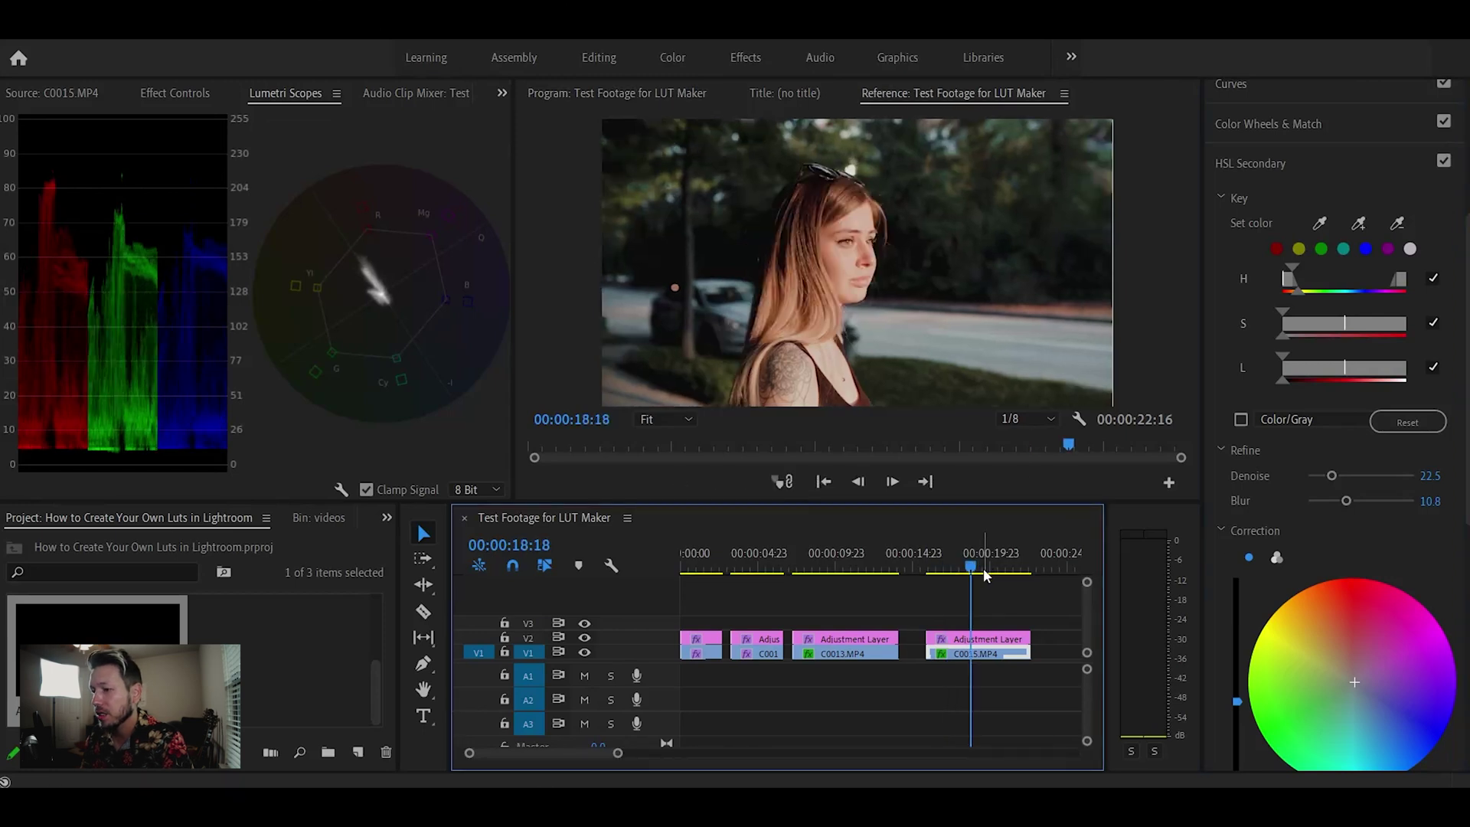
click(983, 568)
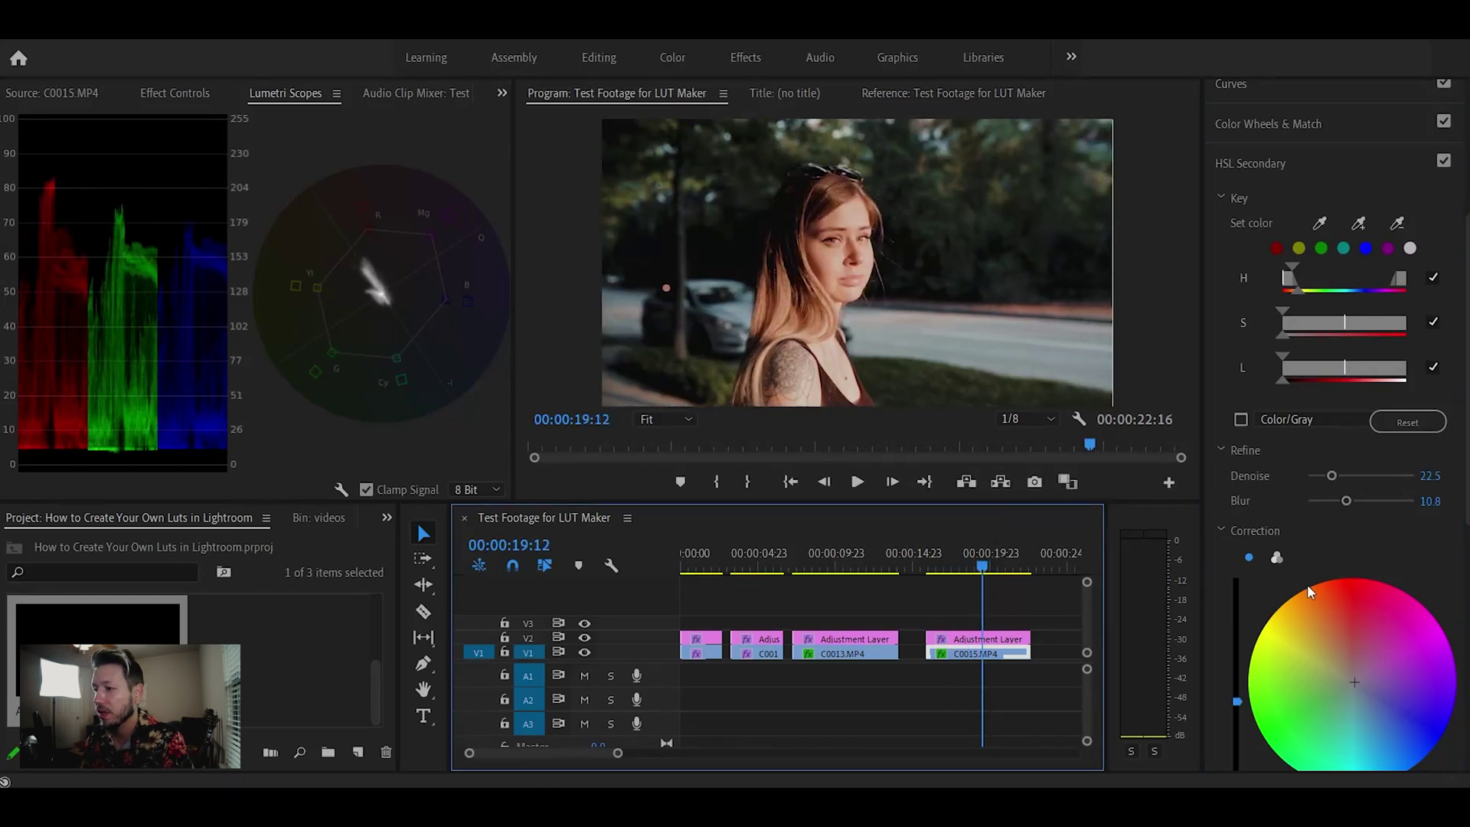
click(1236, 700)
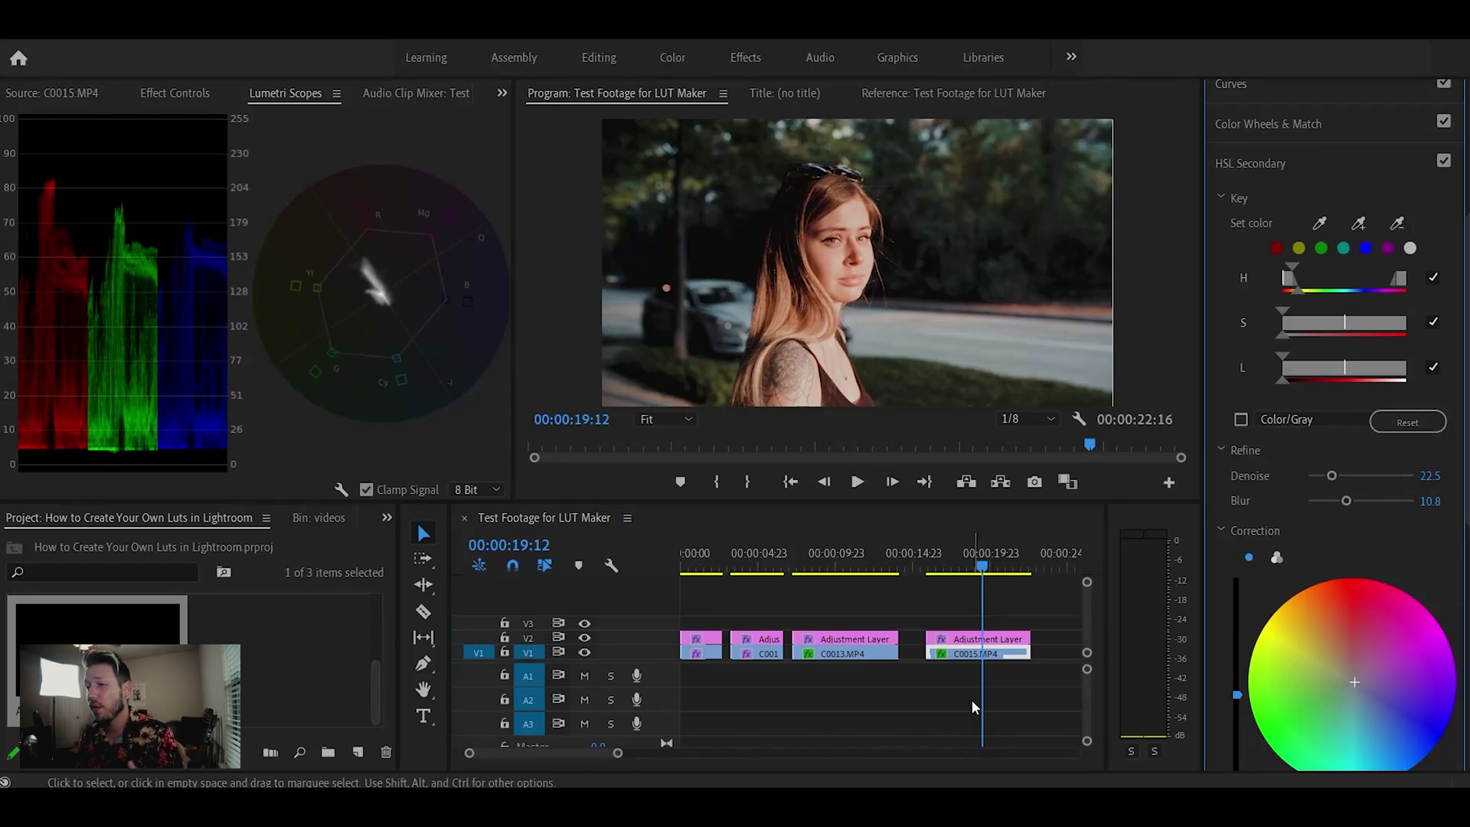
- Review the graded road clip C0013.MP4 at 00:00:10:09 and the preceding sidewalk clip at 00:00:04:18
click(843, 562)
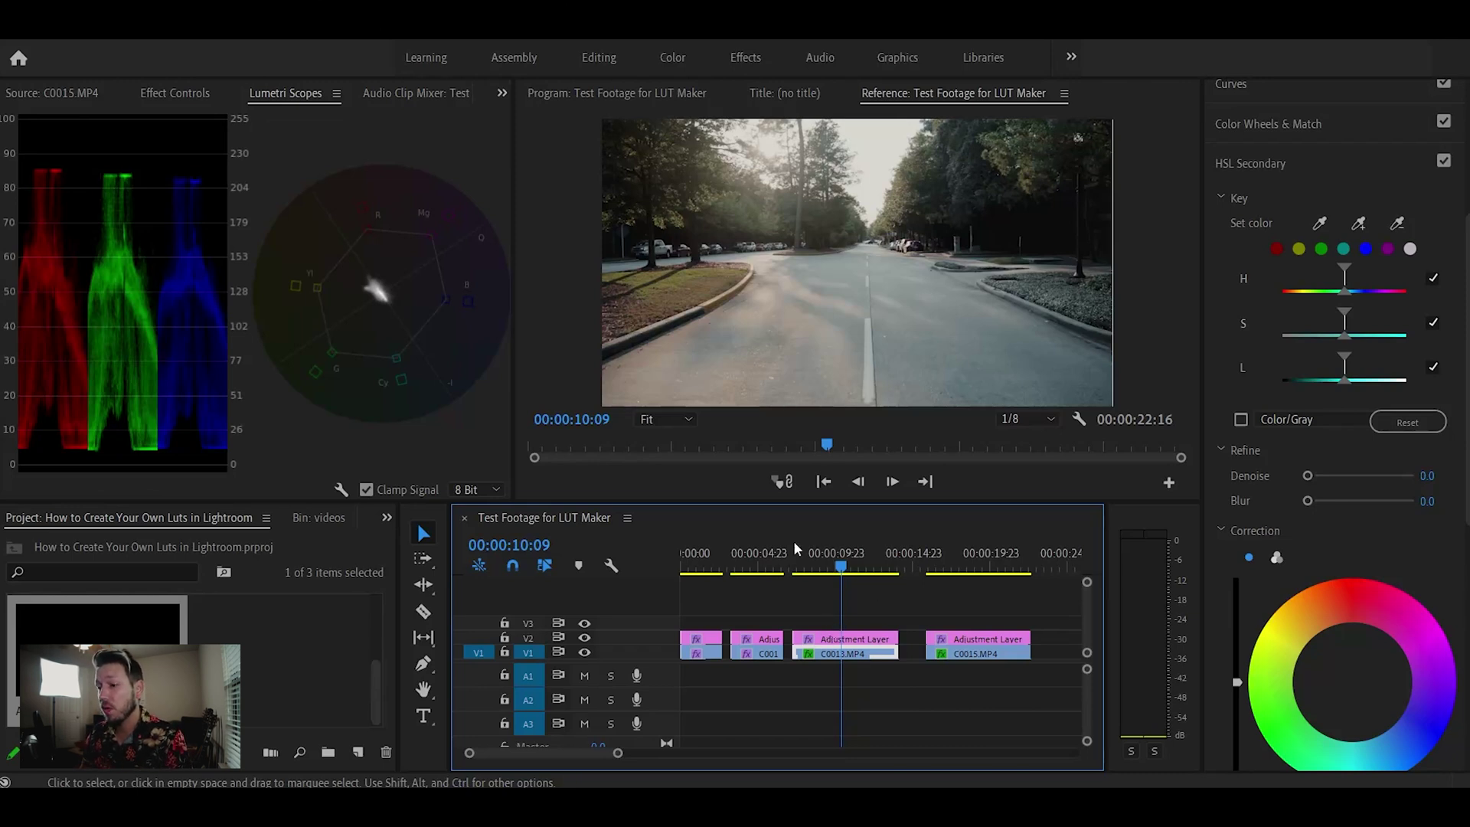
click(756, 566)
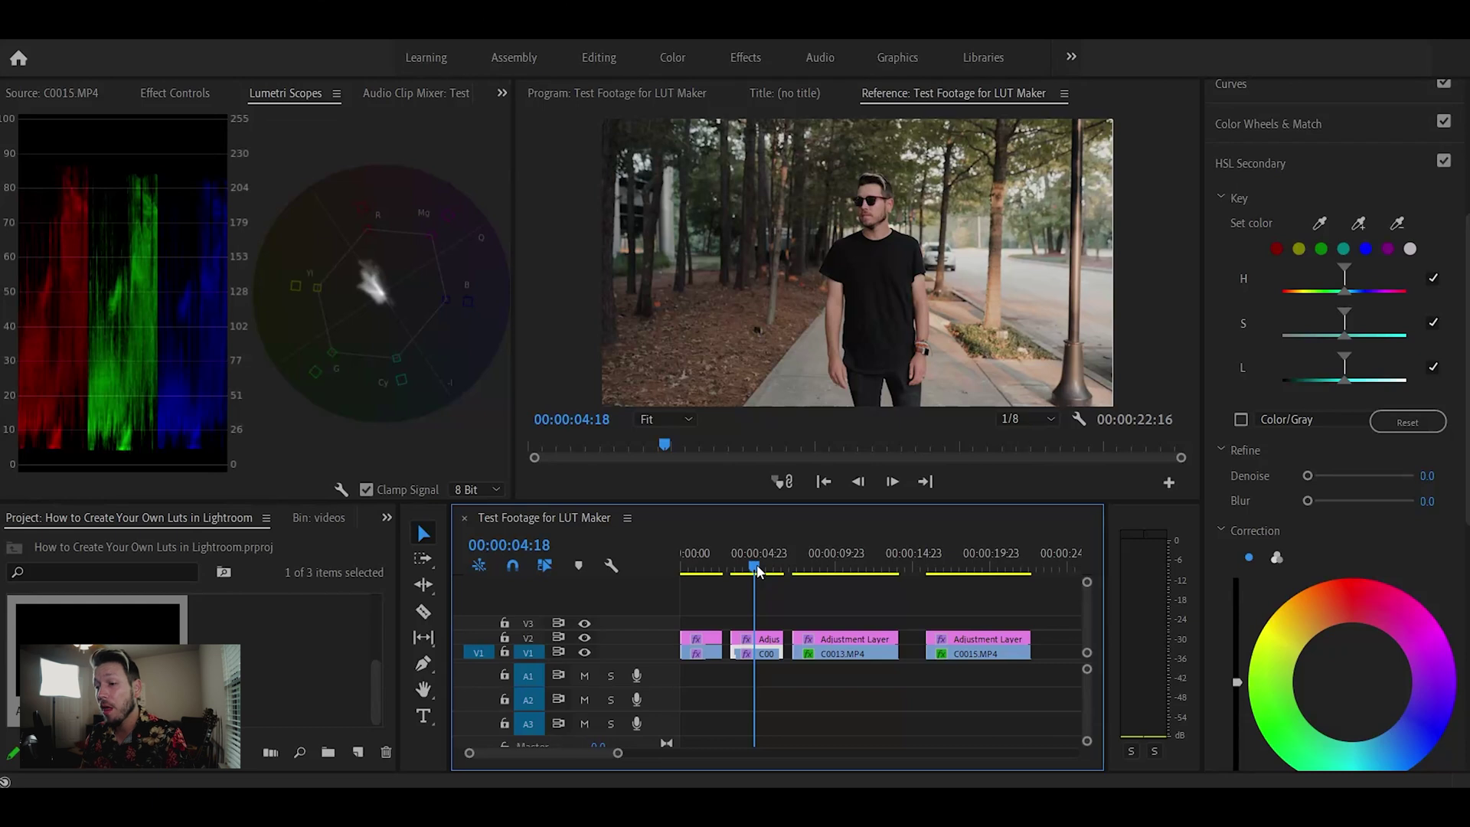